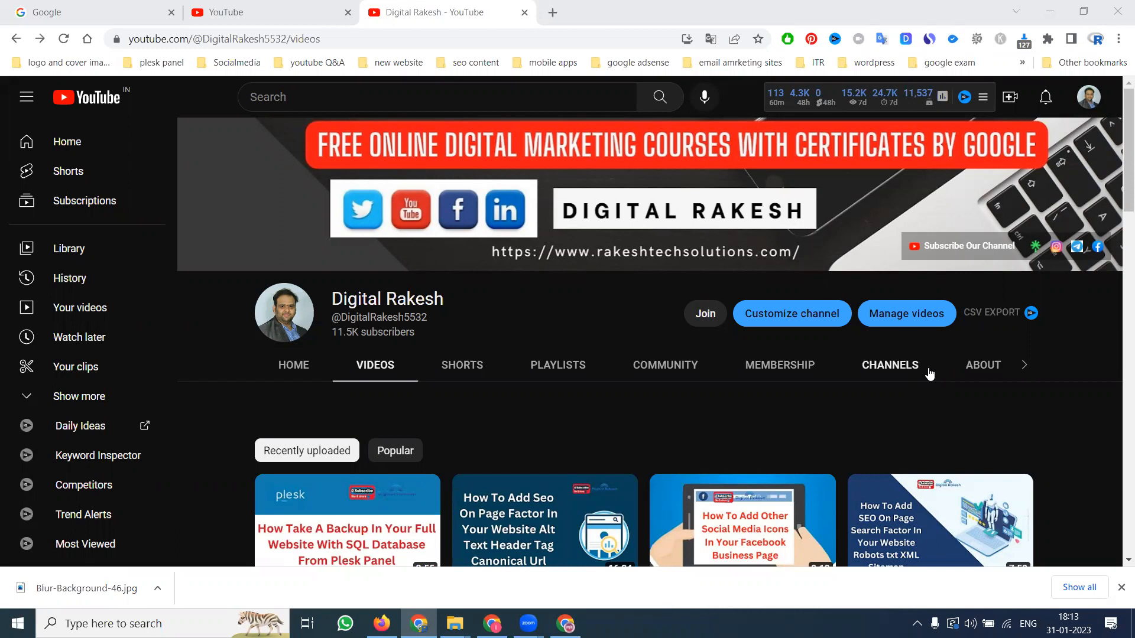
Step: Open the Rakesh Tech Solutions website, rakeshtechsolutions.com, in a new browser tab
{"action": "left_click", "coordinate": [551, 18]}
{"action": "type", "text": "r"}
{"action": "key", "text": "Return"}
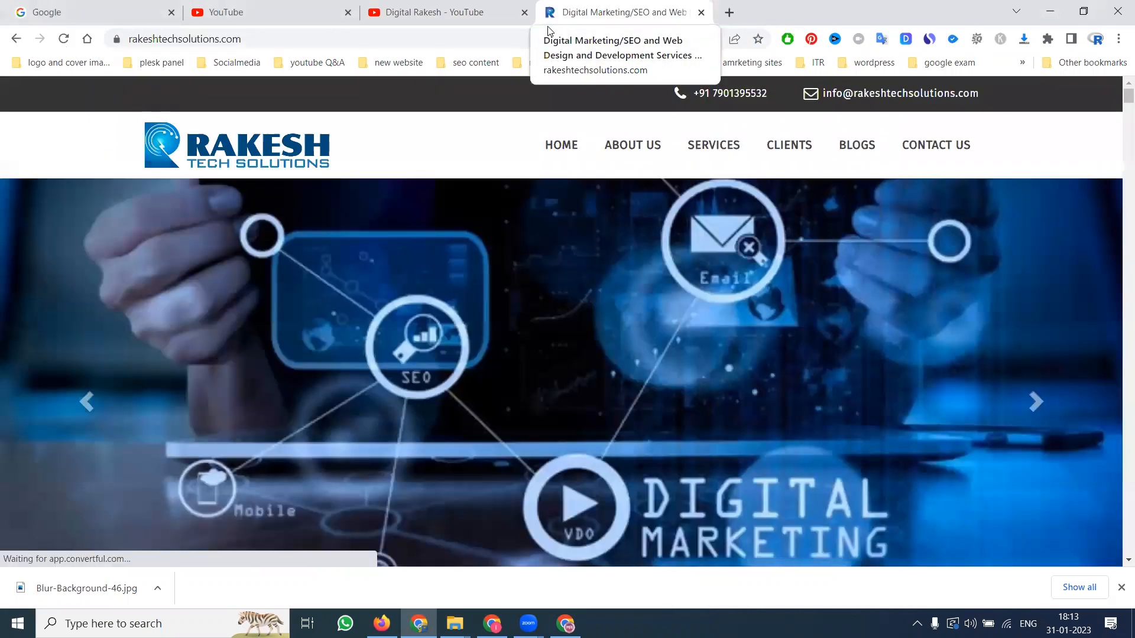
Step: Search Google for "digital marketing training in hyderabad" from the already open Google page
{"action": "left_click", "coordinate": [118, 6]}
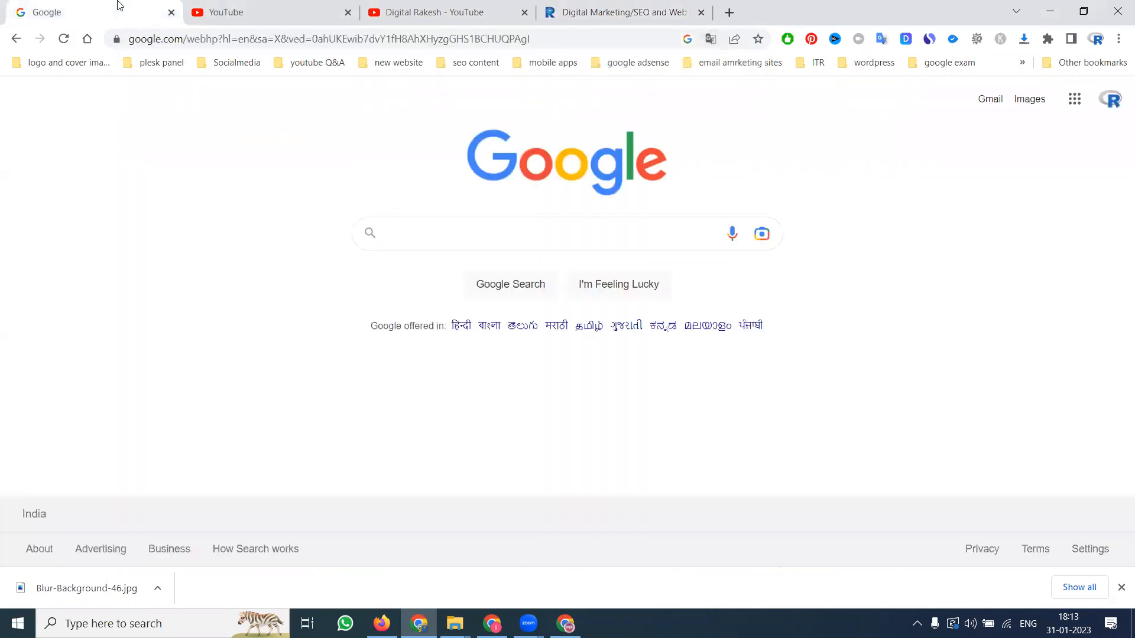
{"action": "left_click", "coordinate": [519, 244]}
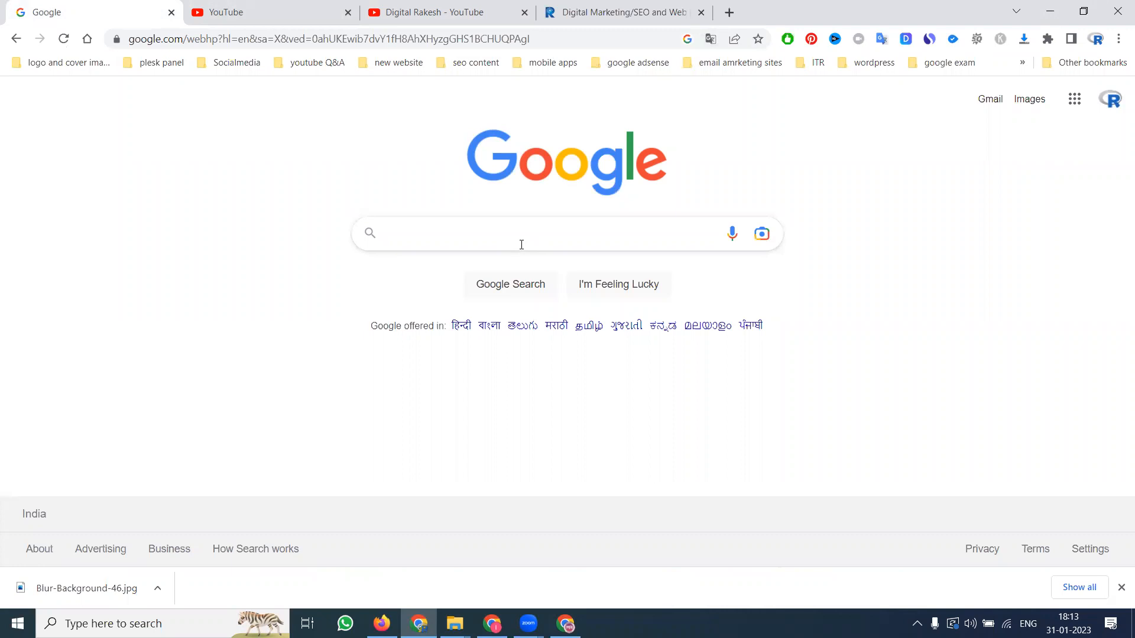
{"action": "type", "text": "digital"}
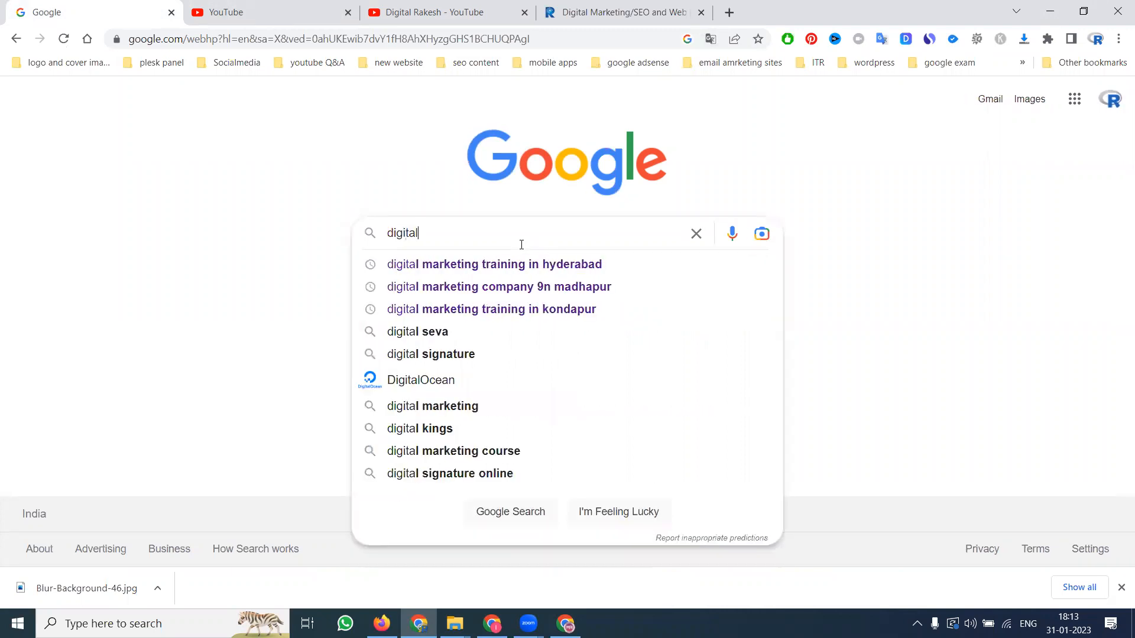
{"action": "type", "text": " marketing"}
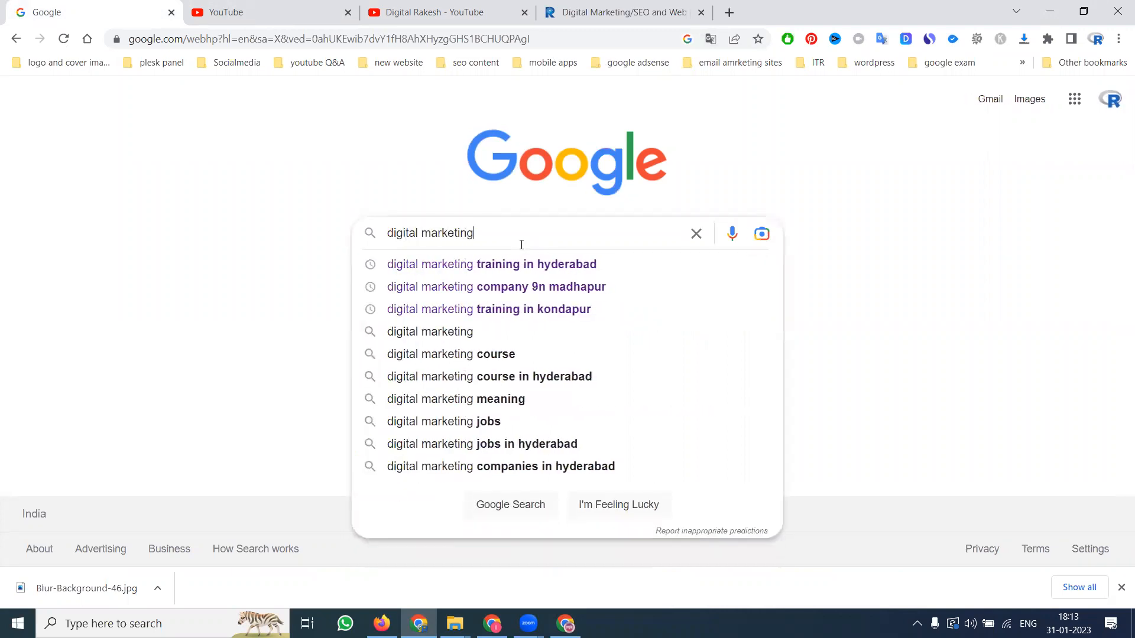
{"action": "key", "text": "Down"}
{"action": "key", "text": "Return"}
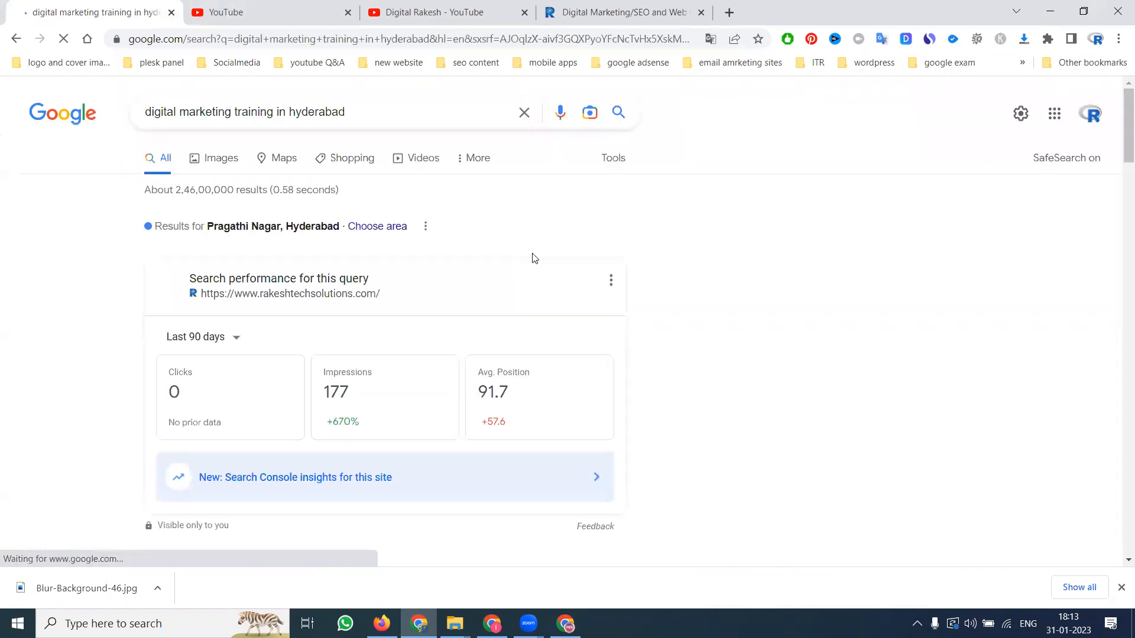
Step: Find the Rakesh Tech Solutions digital marketing training picture in the image results and open its source page
{"action": "left_click", "coordinate": [203, 161]}
{"action": "scroll", "coordinate": [486, 220], "scroll_direction": "down", "scroll_amount": 2}
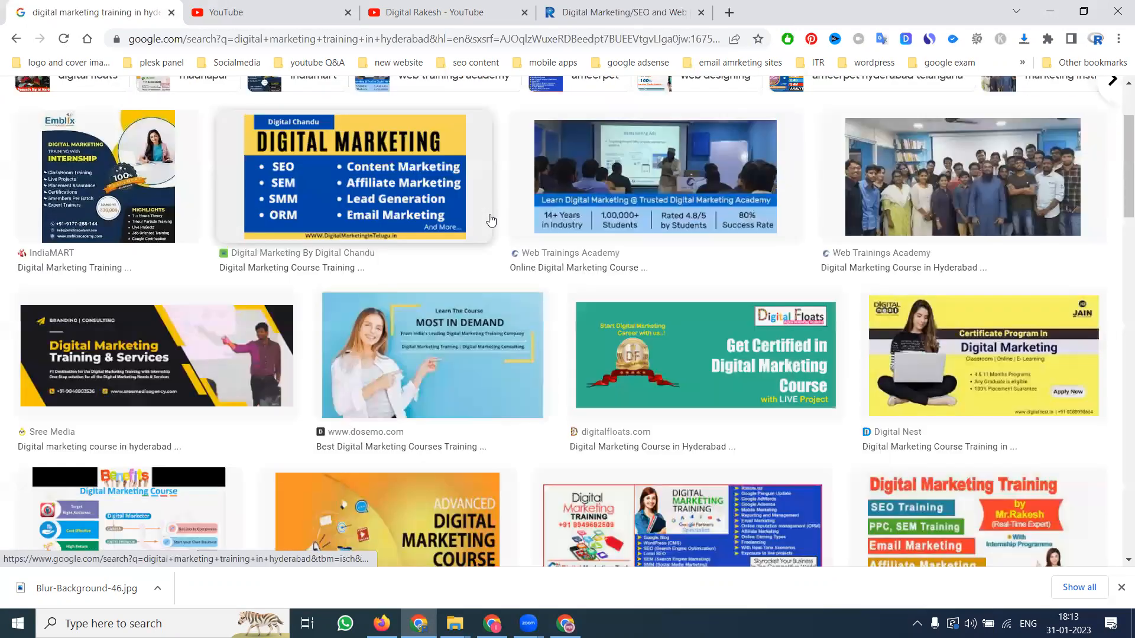
{"action": "scroll", "coordinate": [532, 236], "scroll_direction": "down", "scroll_amount": 2}
{"action": "scroll", "coordinate": [923, 302], "scroll_direction": "down", "scroll_amount": 2}
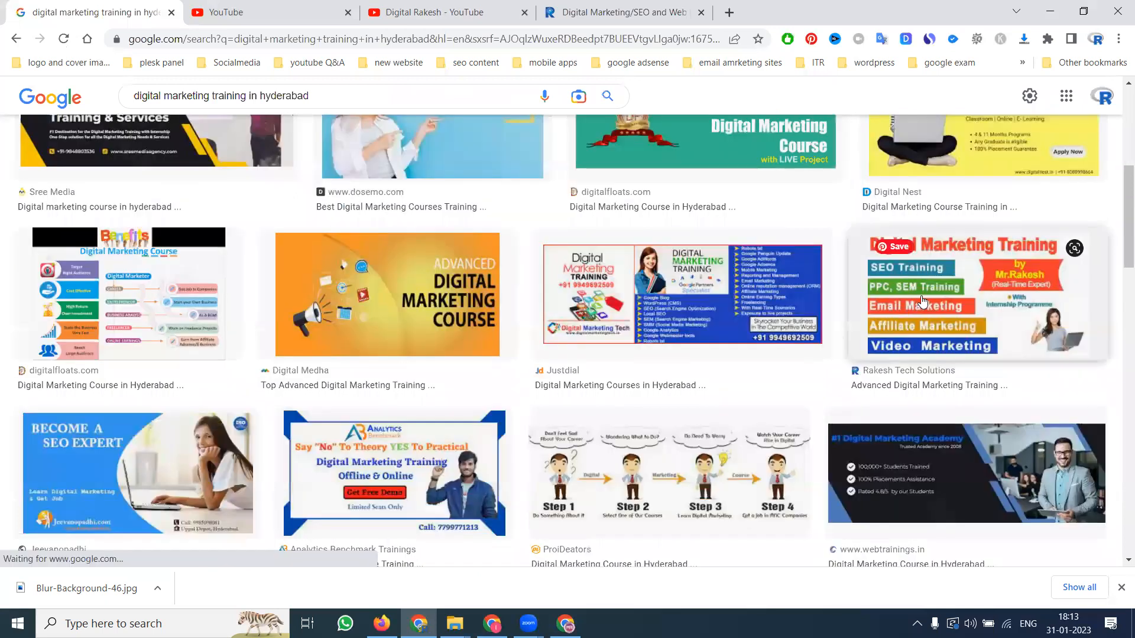
{"action": "left_click", "coordinate": [922, 302]}
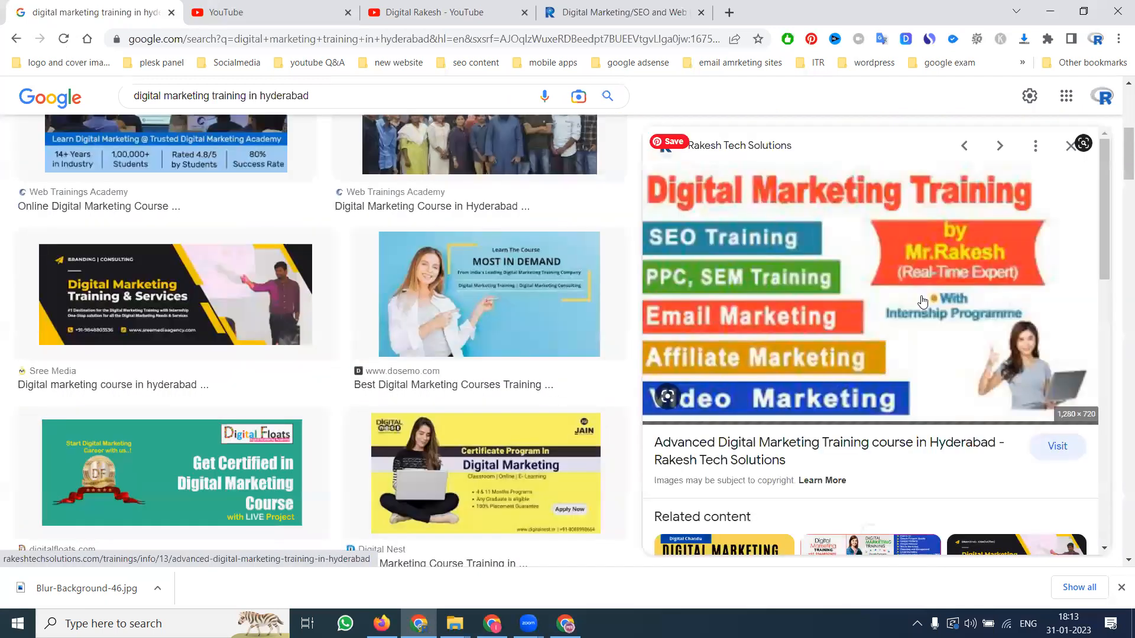
{"action": "left_click", "coordinate": [922, 301]}
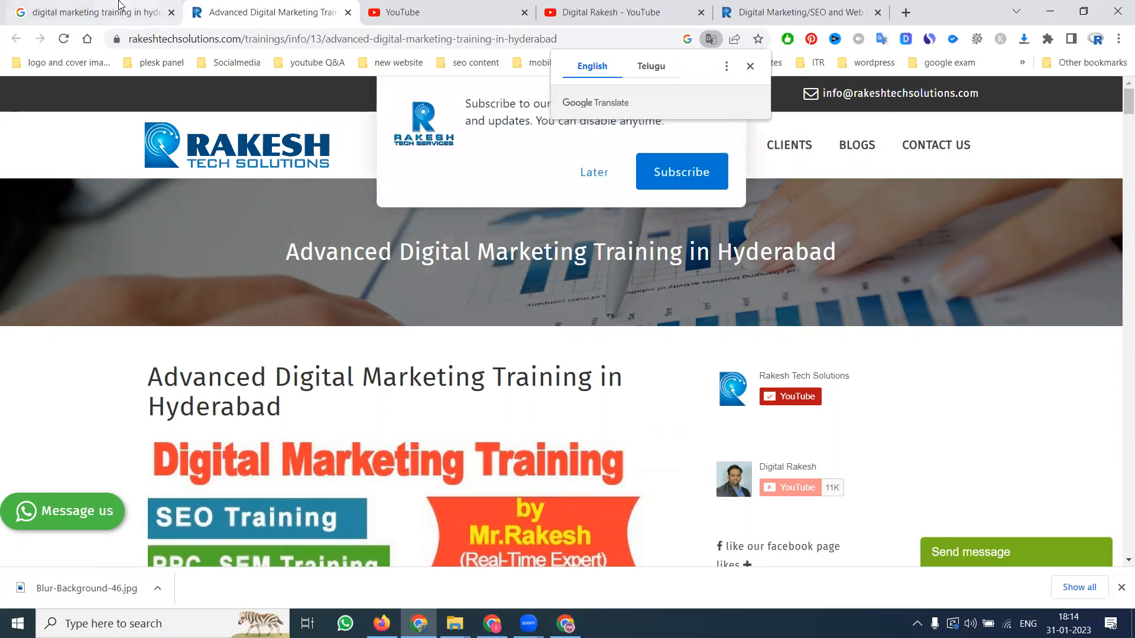
Step: Close the Advanced Digital Marketing Training page and return from the image results to the Google home page
{"action": "left_click", "coordinate": [89, 11]}
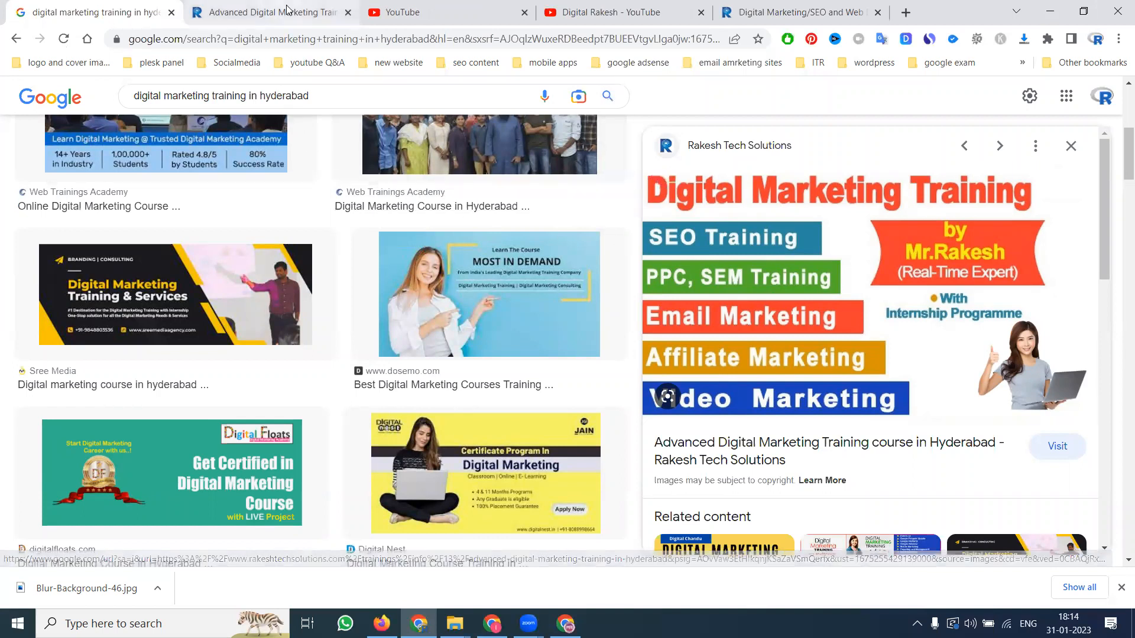
{"action": "left_click", "coordinate": [342, 13]}
{"action": "left_click", "coordinate": [348, 13]}
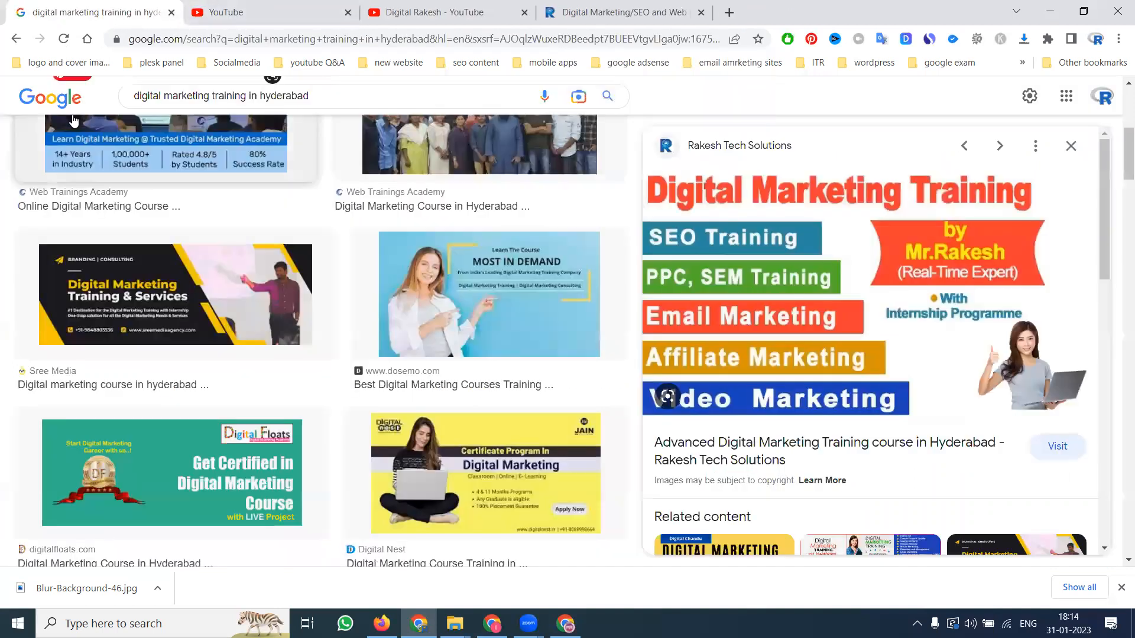
{"action": "left_click", "coordinate": [66, 106]}
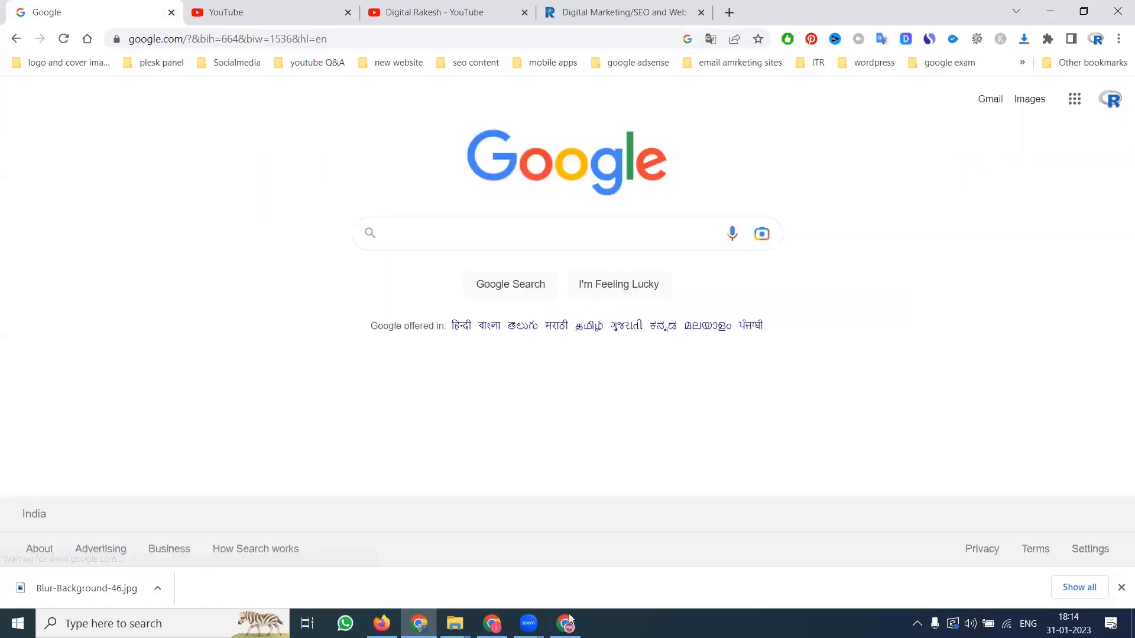
Step: Switch to the other Chrome window and view the SF Core EC course description on the Empower IT Trainings site
{"action": "left_click", "coordinate": [565, 624]}
{"action": "left_click", "coordinate": [238, 7]}
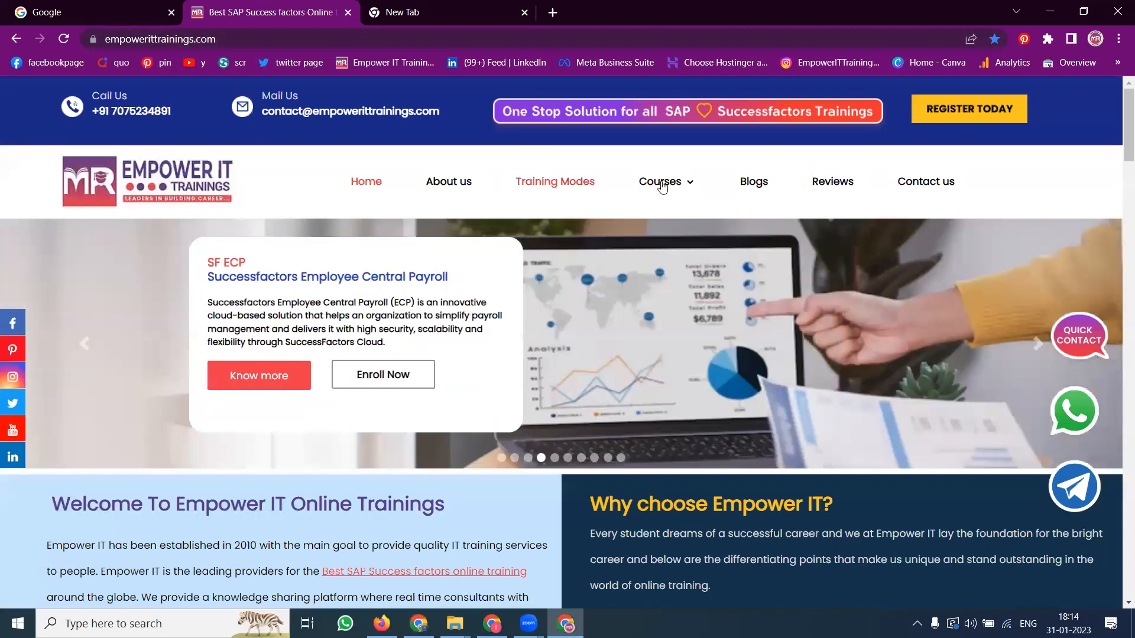
{"action": "mouse_move", "coordinate": [662, 184]}
{"action": "left_click", "coordinate": [667, 252]}
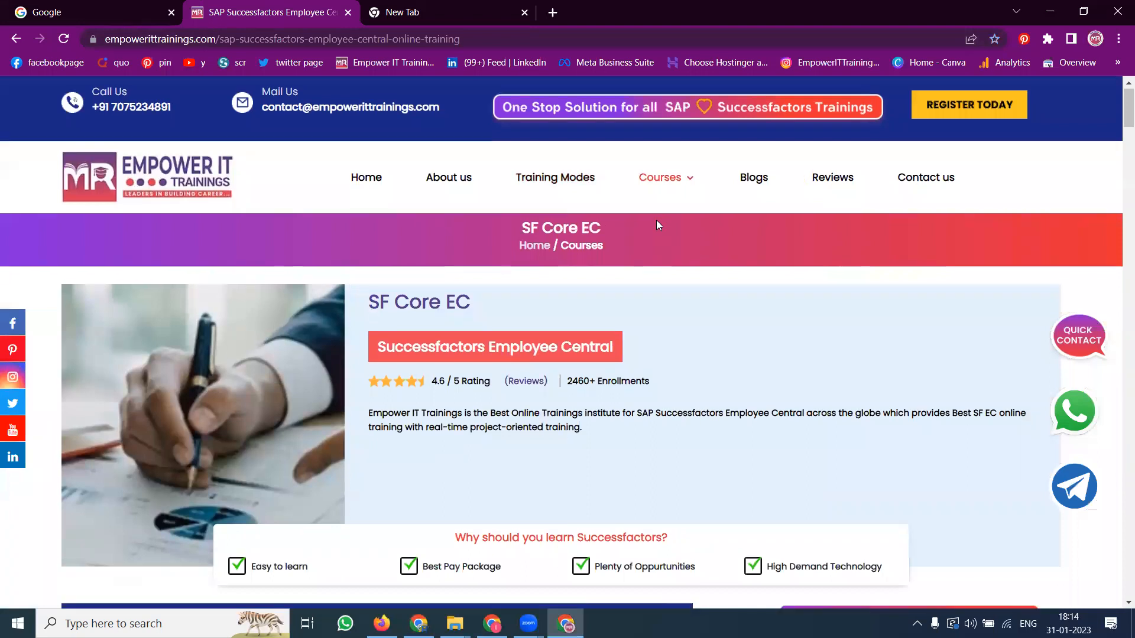
{"action": "scroll", "coordinate": [656, 220], "scroll_direction": "down", "scroll_amount": 5}
{"action": "scroll", "coordinate": [656, 220], "scroll_direction": "down", "scroll_amount": 3}
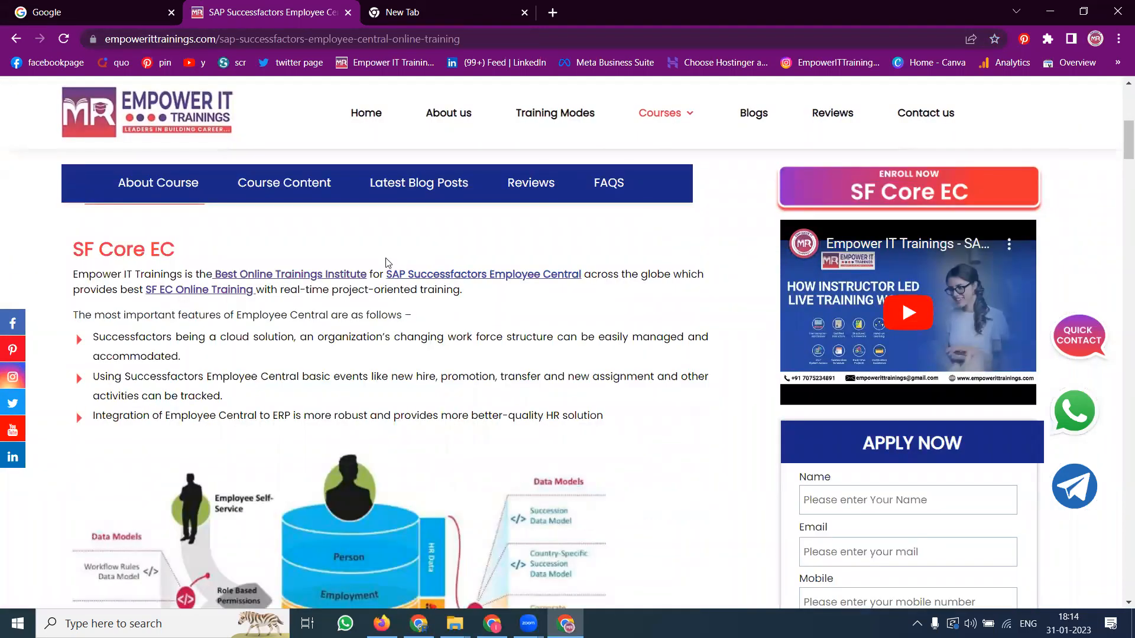
Step: Copy "SAP Successfactors Employee Central" from the course description and search Google for it with "online training in hyderabad" added
{"action": "mouse_move", "coordinate": [388, 263]}
{"action": "left_mouse_down"}
{"action": "mouse_move", "coordinate": [594, 266]}
{"action": "mouse_move", "coordinate": [387, 271]}
{"action": "left_mouse_up"}
{"action": "key", "text": "ctrl+c"}
{"action": "left_click", "coordinate": [50, 6]}
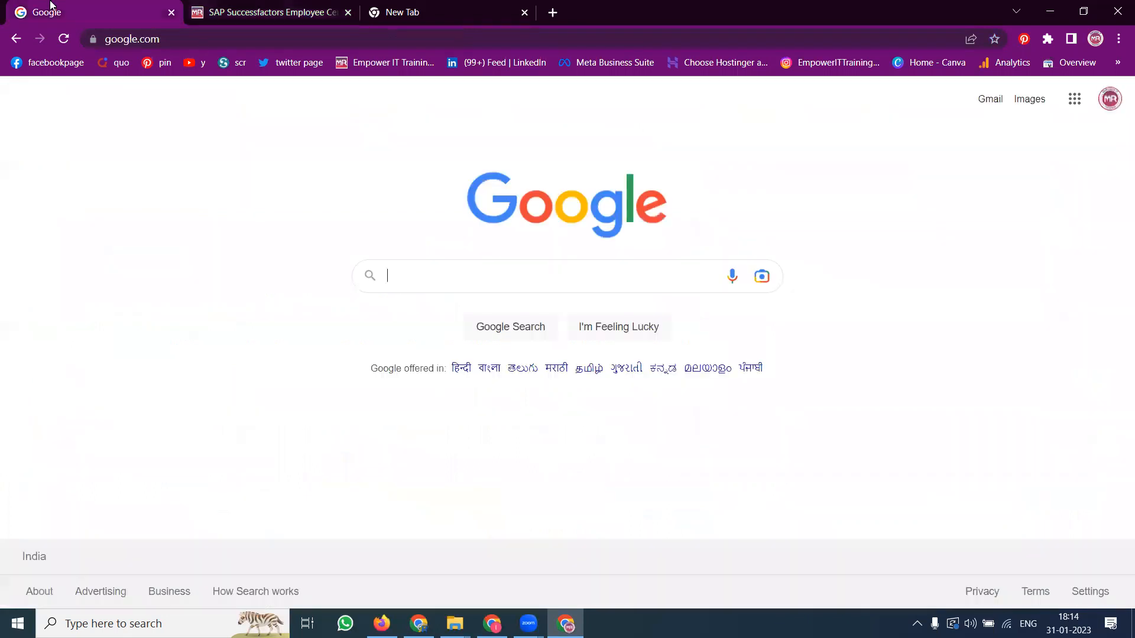
{"action": "key", "text": "ctrl+v"}
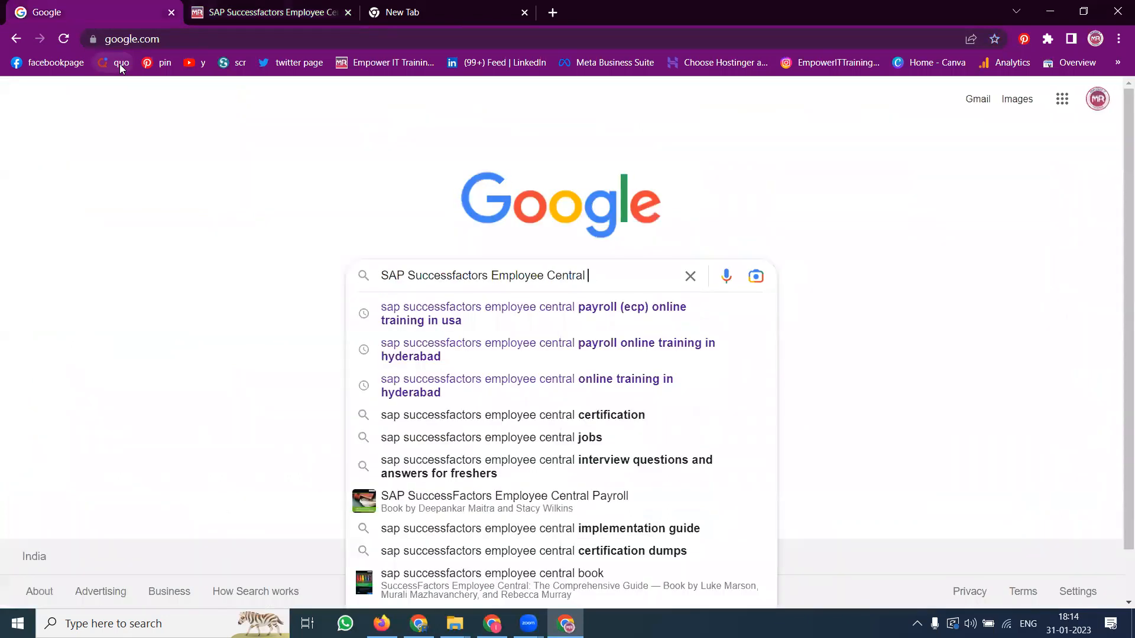
{"action": "type", "text": "Online"}
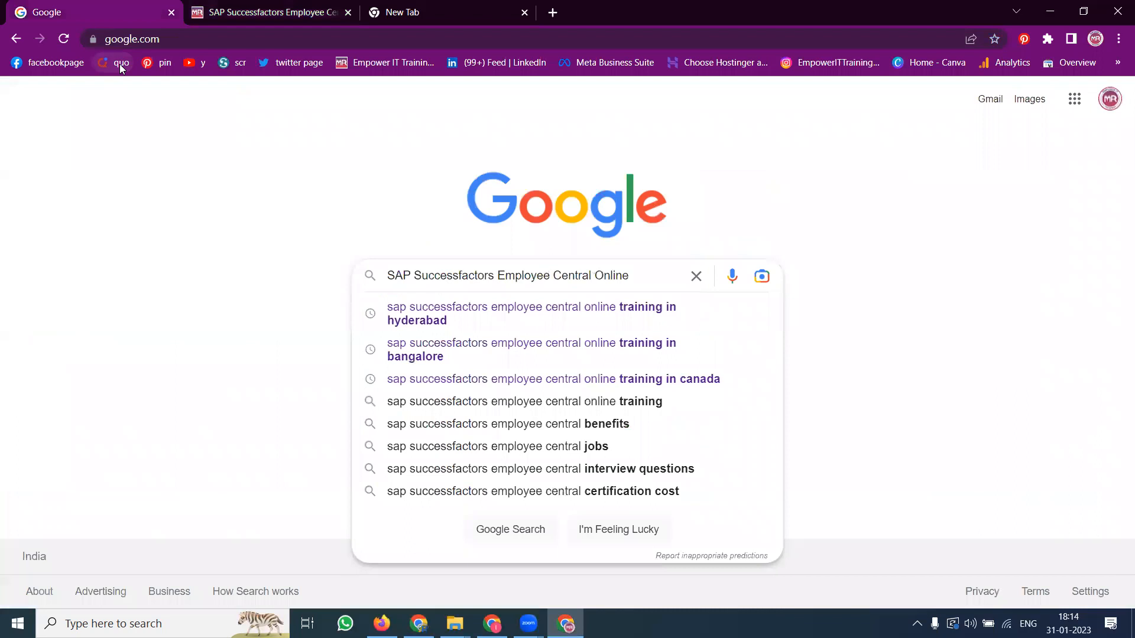
{"action": "key", "text": "Down"}
{"action": "key", "text": "Return"}
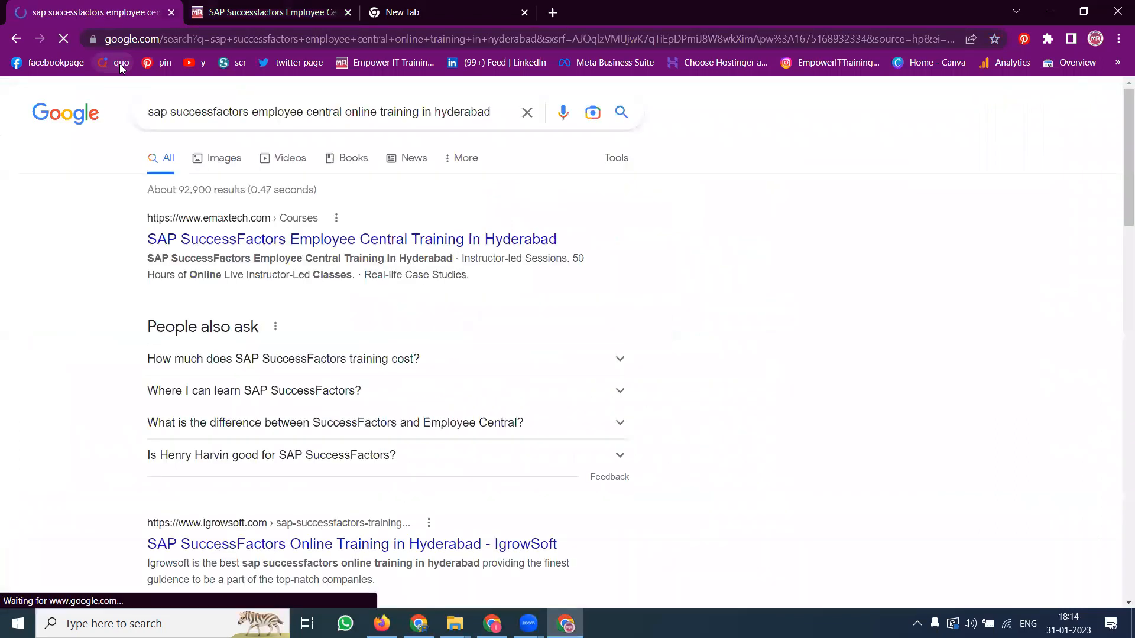
Step: Show the image results for the query and look through them for Empower IT Trainings pictures
{"action": "left_click", "coordinate": [231, 159]}
{"action": "scroll", "coordinate": [271, 219], "scroll_direction": "down", "scroll_amount": 3}
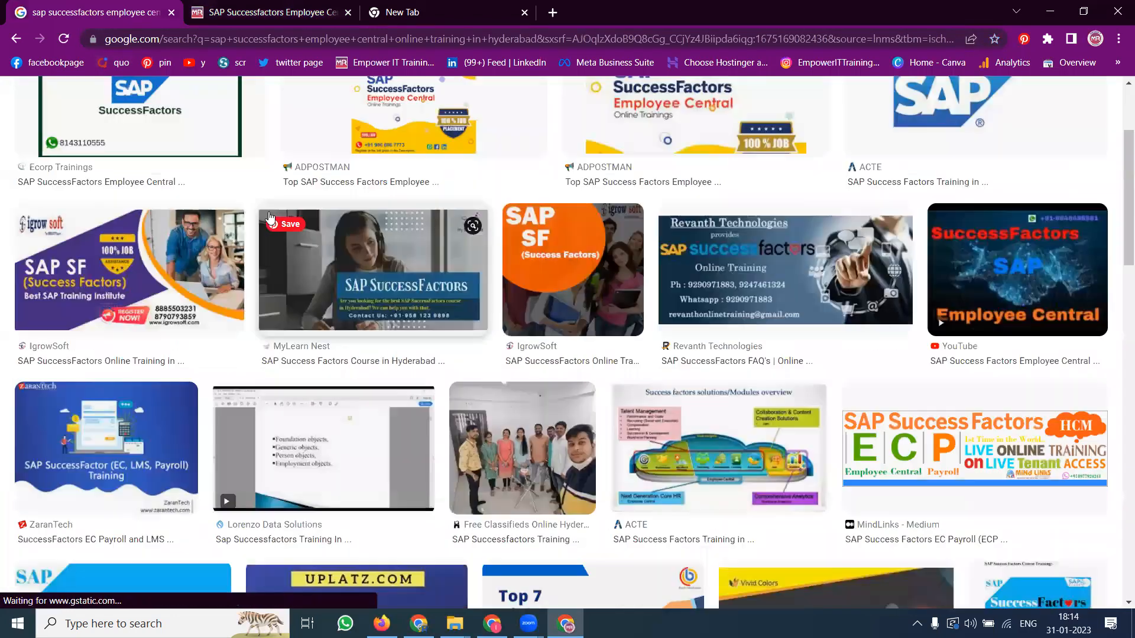
{"action": "scroll", "coordinate": [270, 219], "scroll_direction": "down", "scroll_amount": 6}
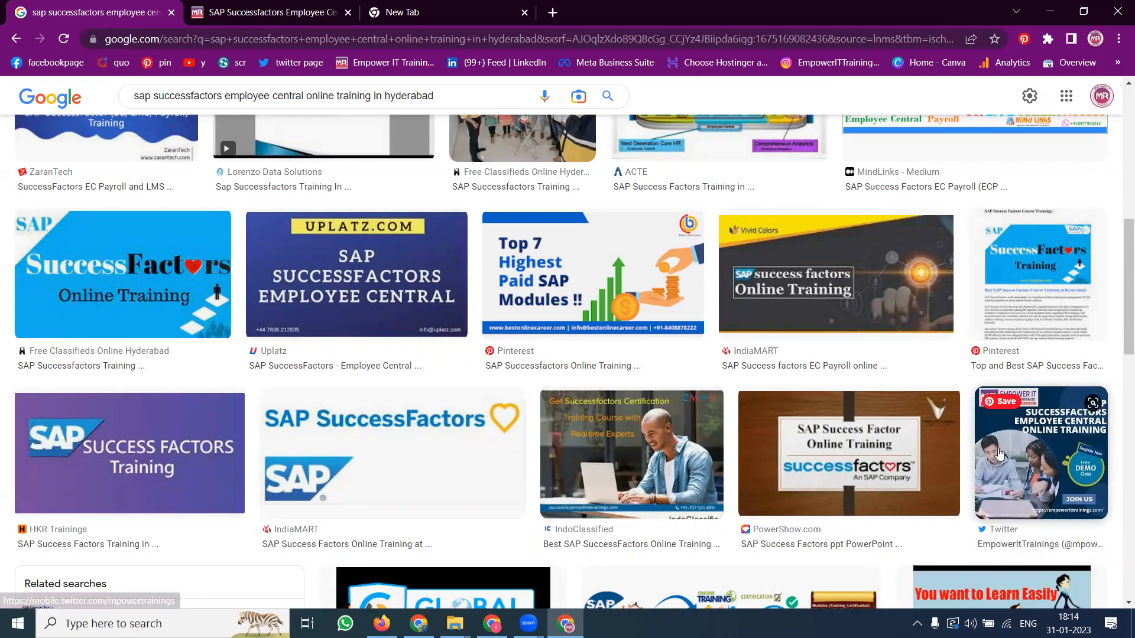
{"action": "scroll", "coordinate": [1000, 535], "scroll_direction": "down", "scroll_amount": 2}
{"action": "scroll", "coordinate": [1000, 454], "scroll_direction": "down", "scroll_amount": 1}
{"action": "scroll", "coordinate": [993, 426], "scroll_direction": "up", "scroll_amount": 6}
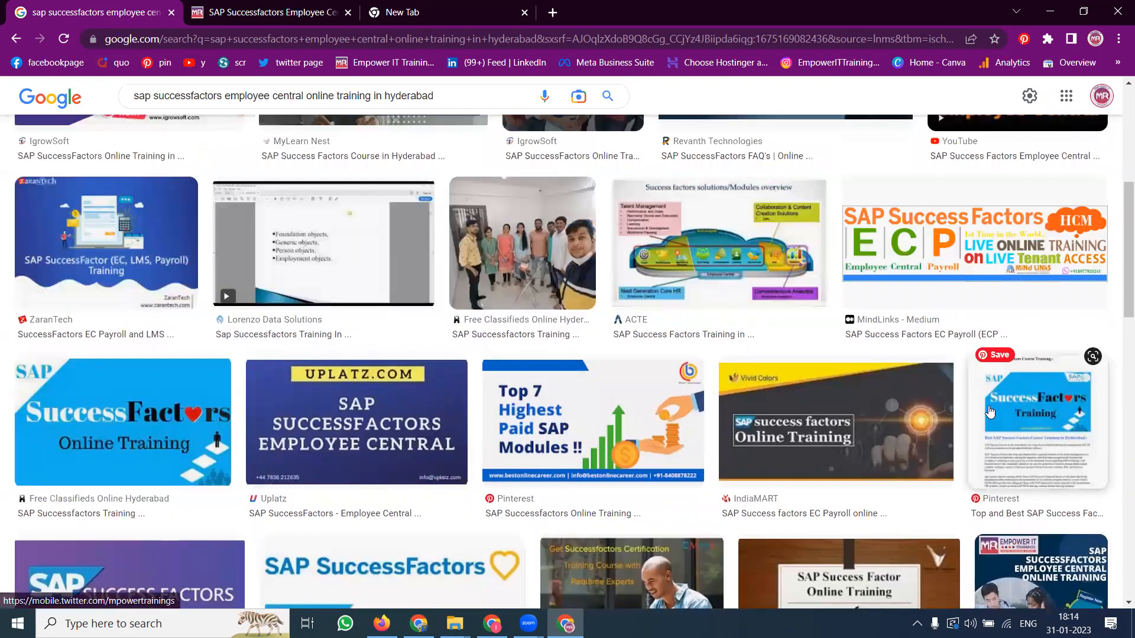
{"action": "scroll", "coordinate": [990, 412], "scroll_direction": "up", "scroll_amount": 5}
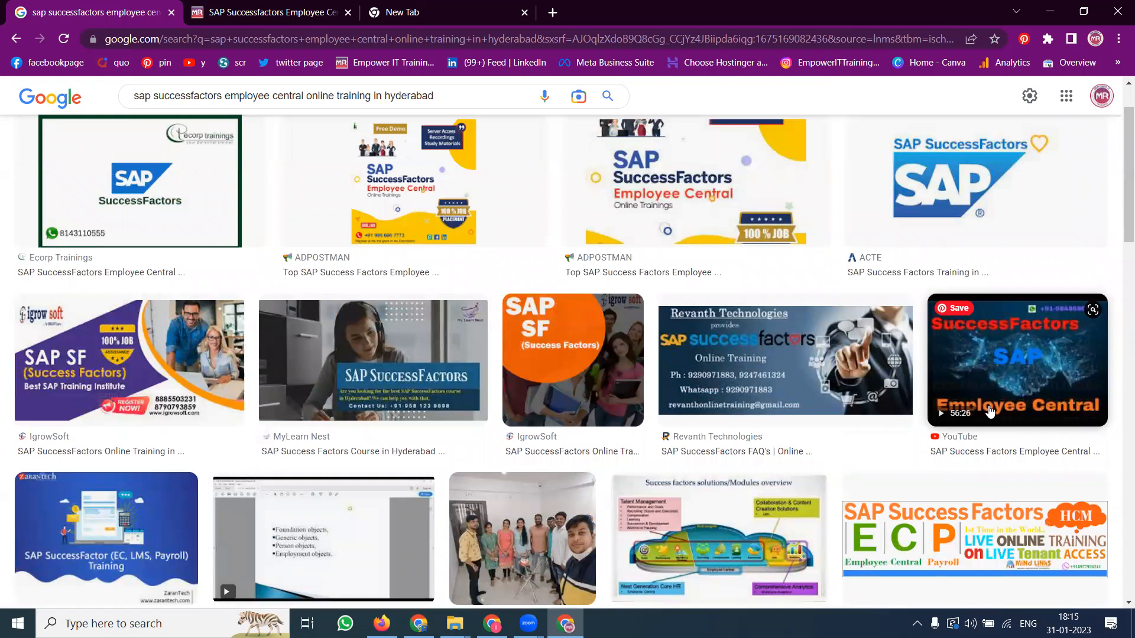
Step: Find "empowe" on the image results page and go through the matching pictures
{"action": "key", "text": "ctrl+f"}
{"action": "type", "text": "empowe"}
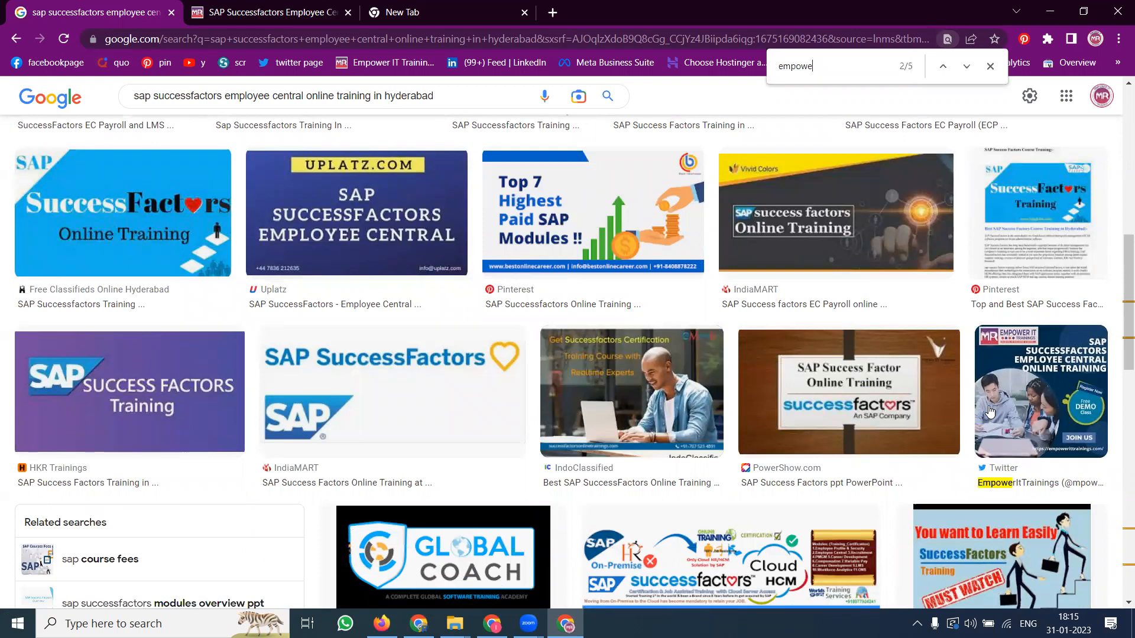
{"action": "key", "text": "Return"}
{"action": "key", "text": "Return"}
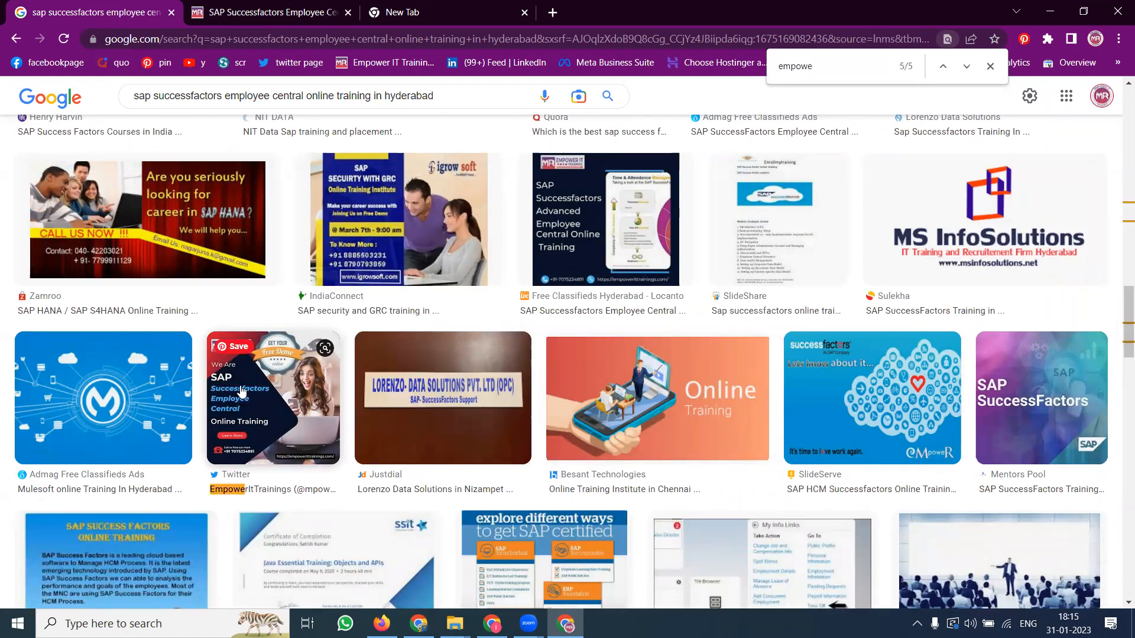
{"action": "key", "text": "Return"}
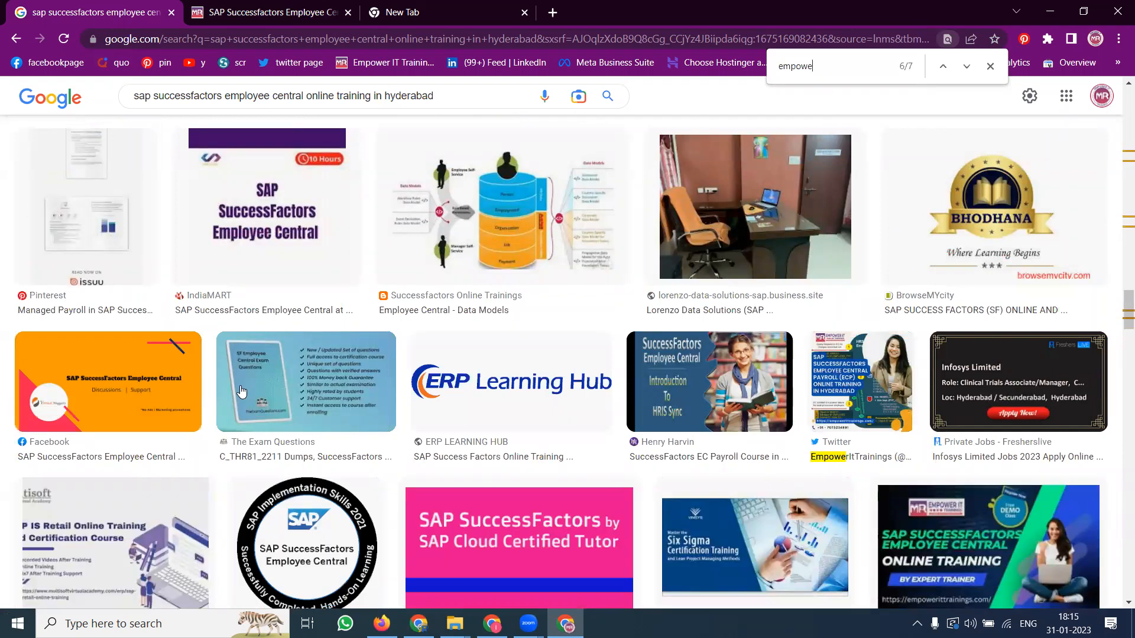
Step: Open the source blog post of the "Employee Central - Data Models" picture, look through the article, and close it
{"action": "left_click", "coordinate": [497, 257]}
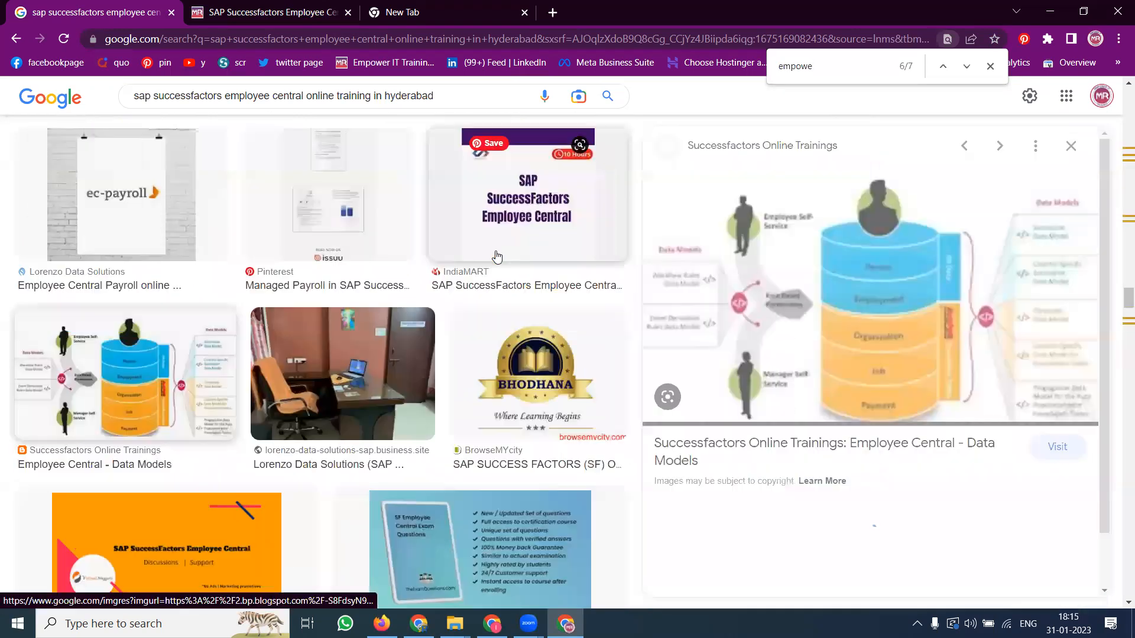
{"action": "left_click", "coordinate": [910, 278]}
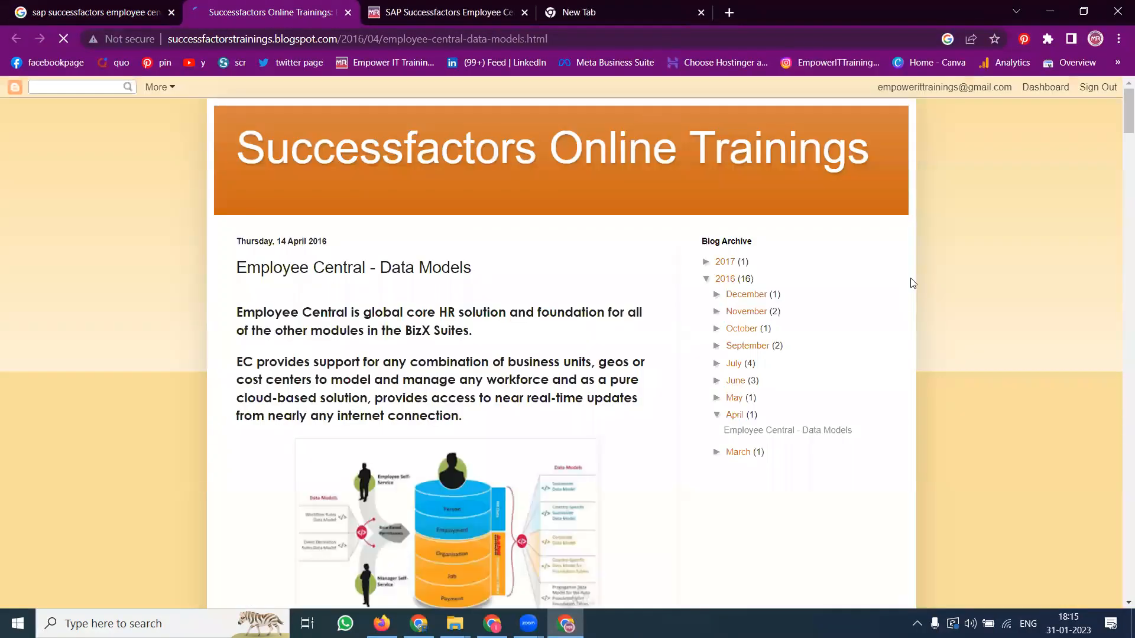
{"action": "scroll", "coordinate": [905, 280], "scroll_direction": "down", "scroll_amount": 15}
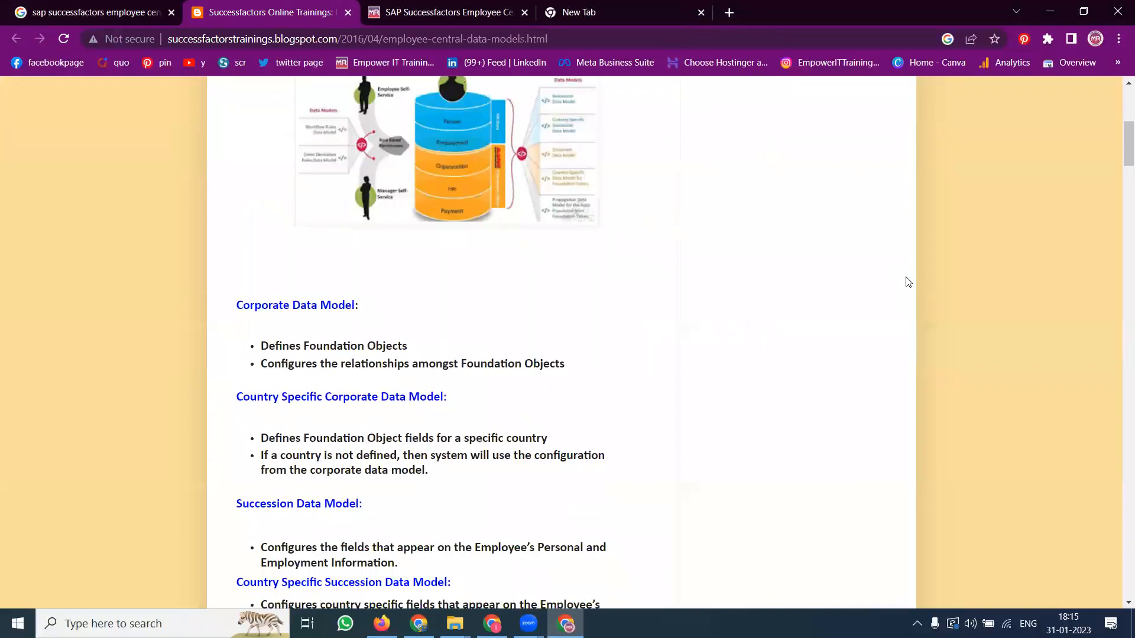
{"action": "scroll", "coordinate": [868, 279], "scroll_direction": "down", "scroll_amount": 20}
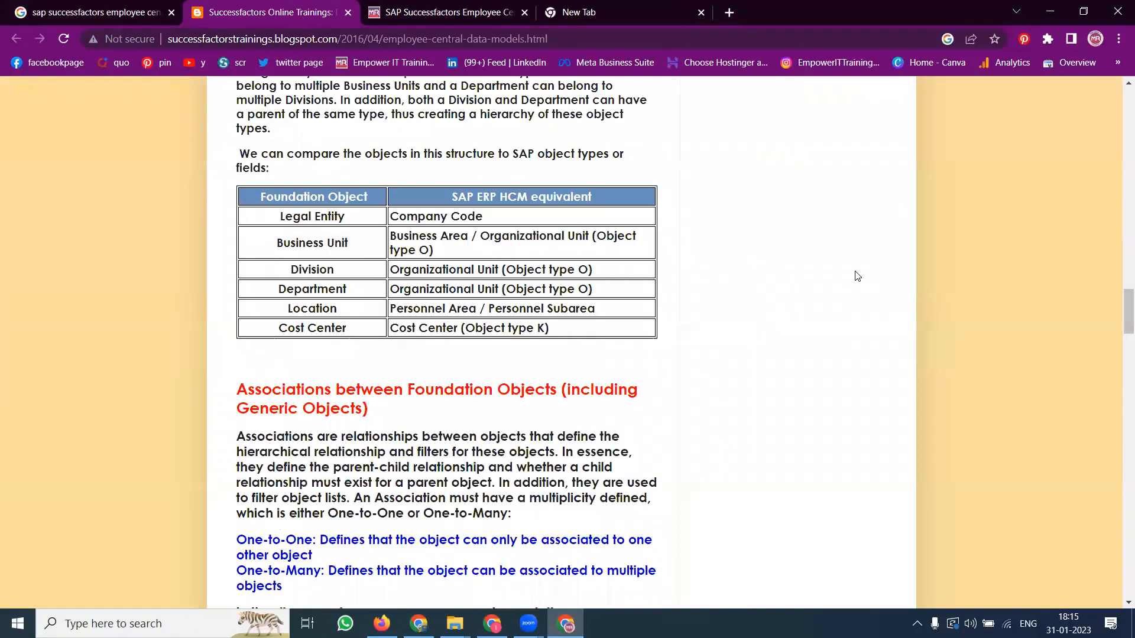
{"action": "scroll", "coordinate": [853, 279], "scroll_direction": "down", "scroll_amount": 5}
{"action": "scroll", "coordinate": [853, 278], "scroll_direction": "up", "scroll_amount": 15}
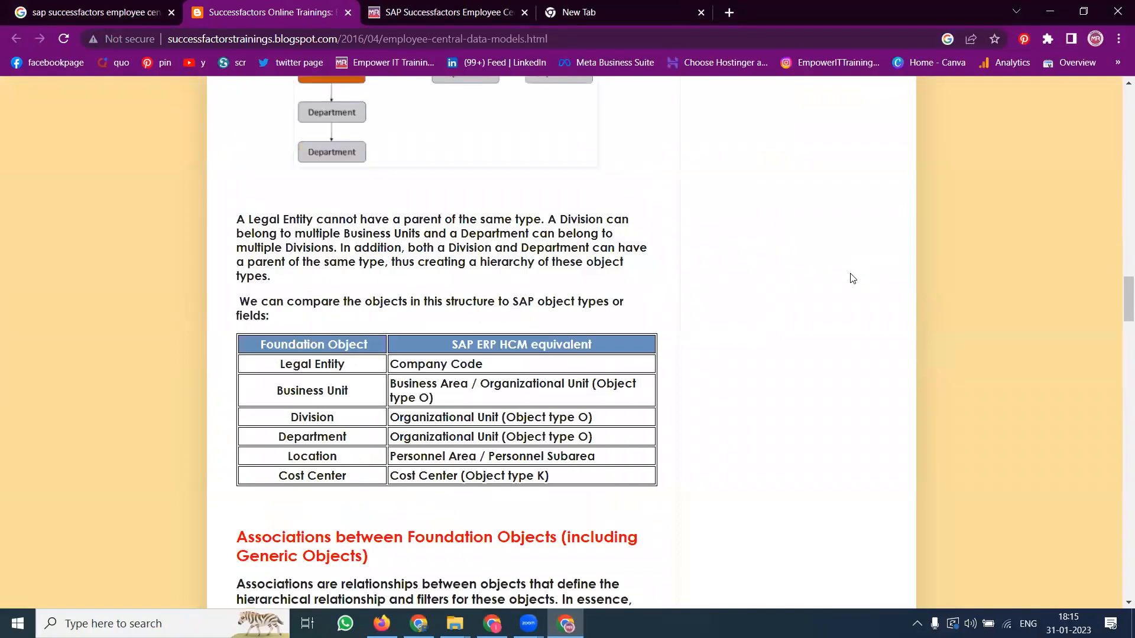
{"action": "scroll", "coordinate": [853, 279], "scroll_direction": "up", "scroll_amount": 10}
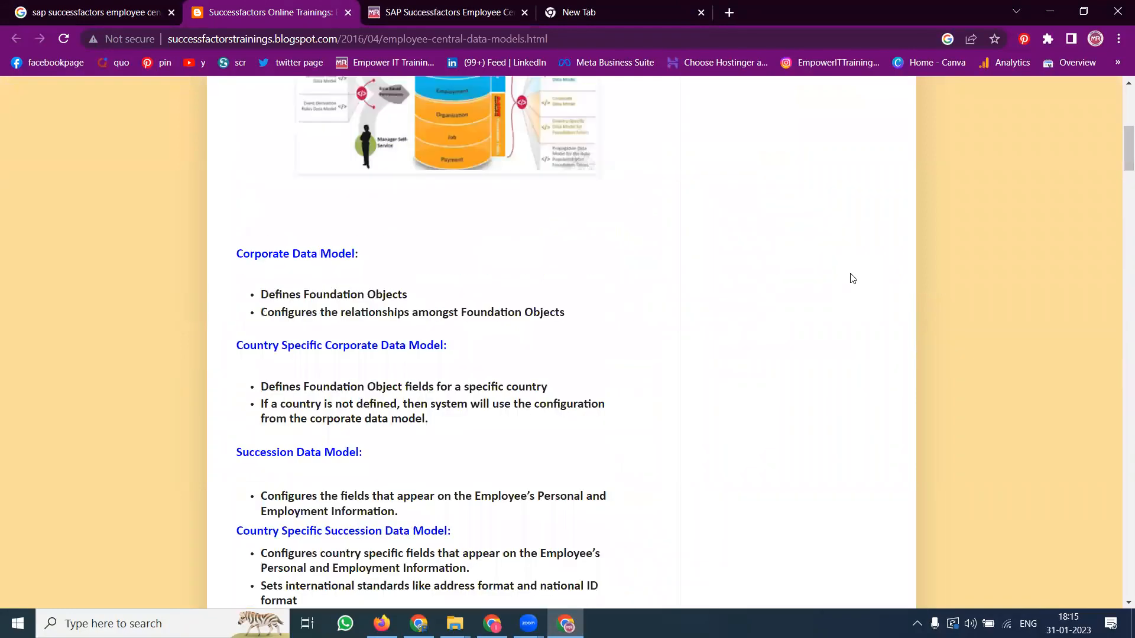
{"action": "scroll", "coordinate": [853, 278], "scroll_direction": "up", "scroll_amount": 8}
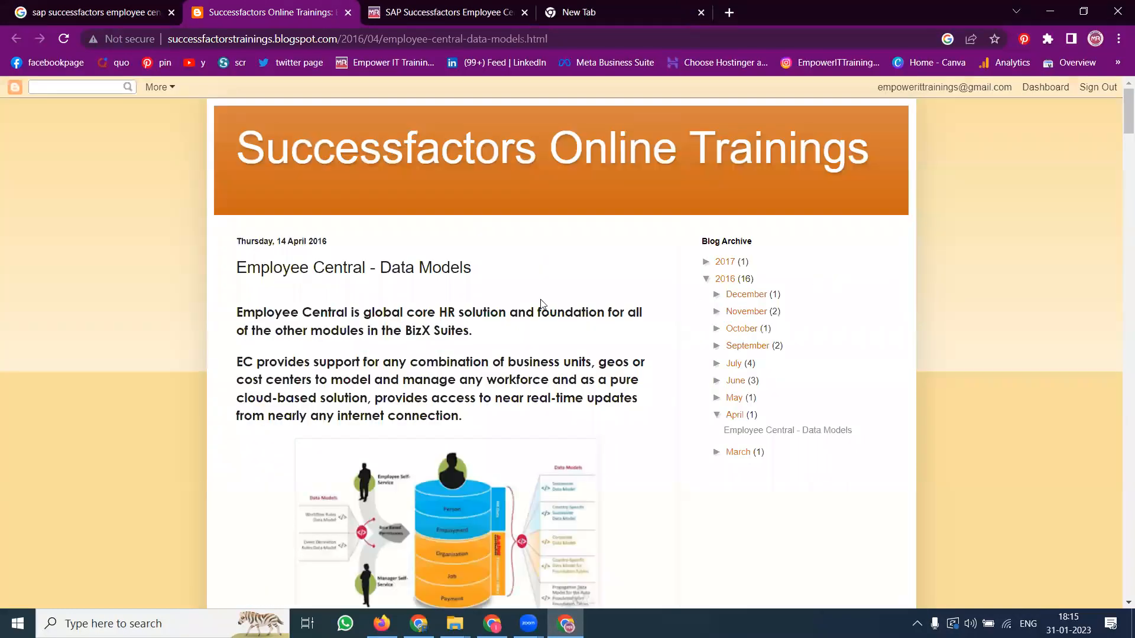
{"action": "left_click", "coordinate": [348, 13]}
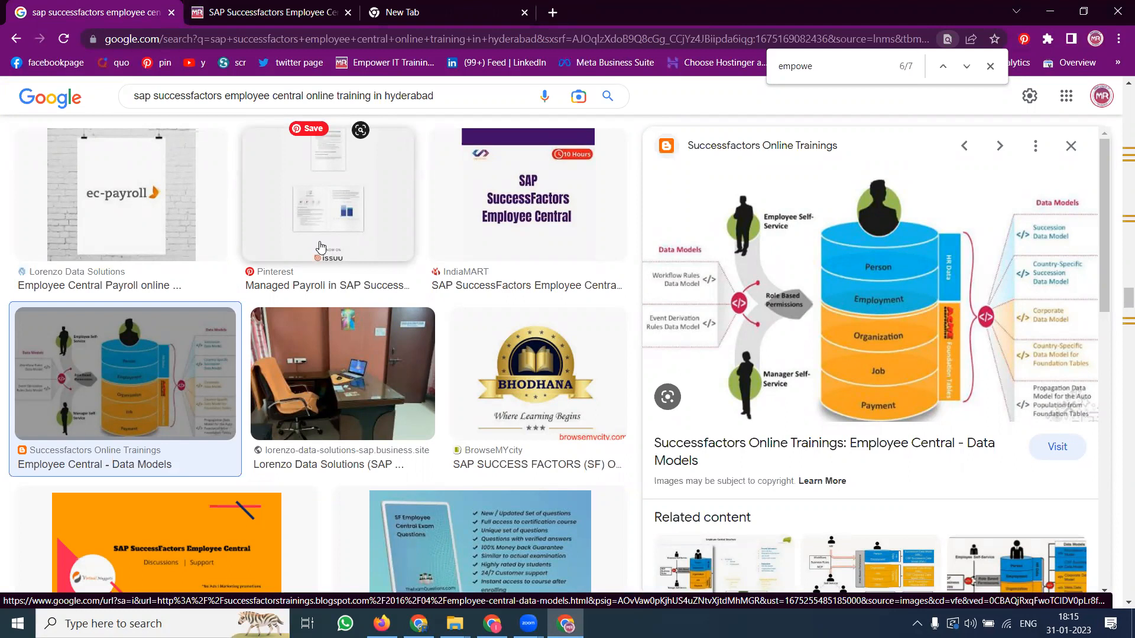
Step: Open the Empower It Trainings page on Pinterest in the empty browser tab
{"action": "left_click", "coordinate": [297, 7]}
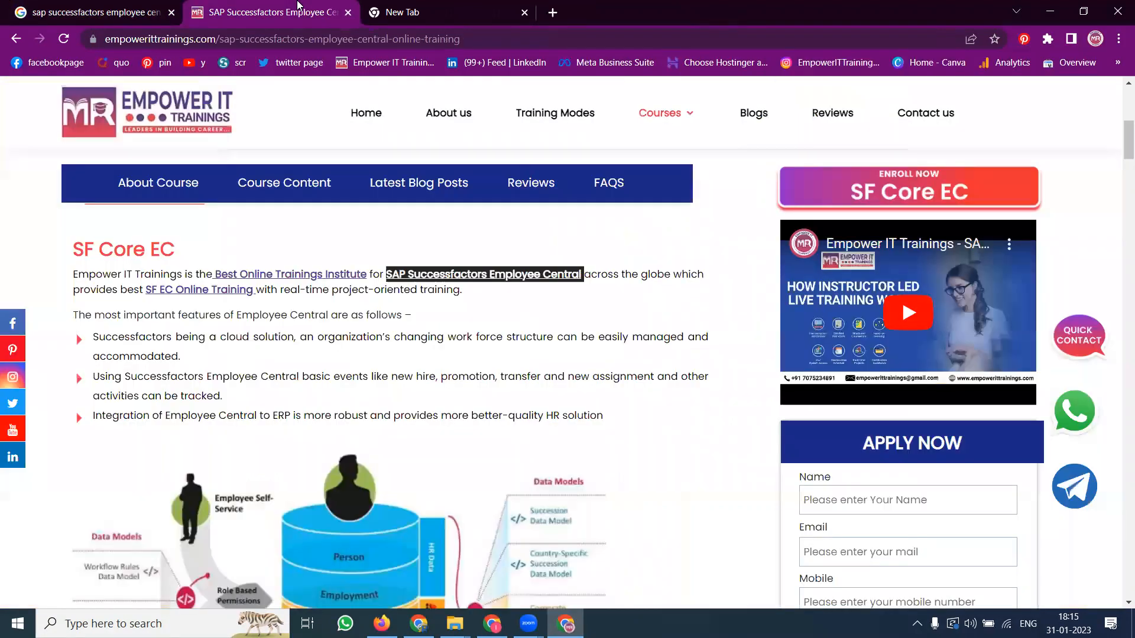
{"action": "left_click", "coordinate": [456, 6]}
{"action": "type", "text": "pi"}
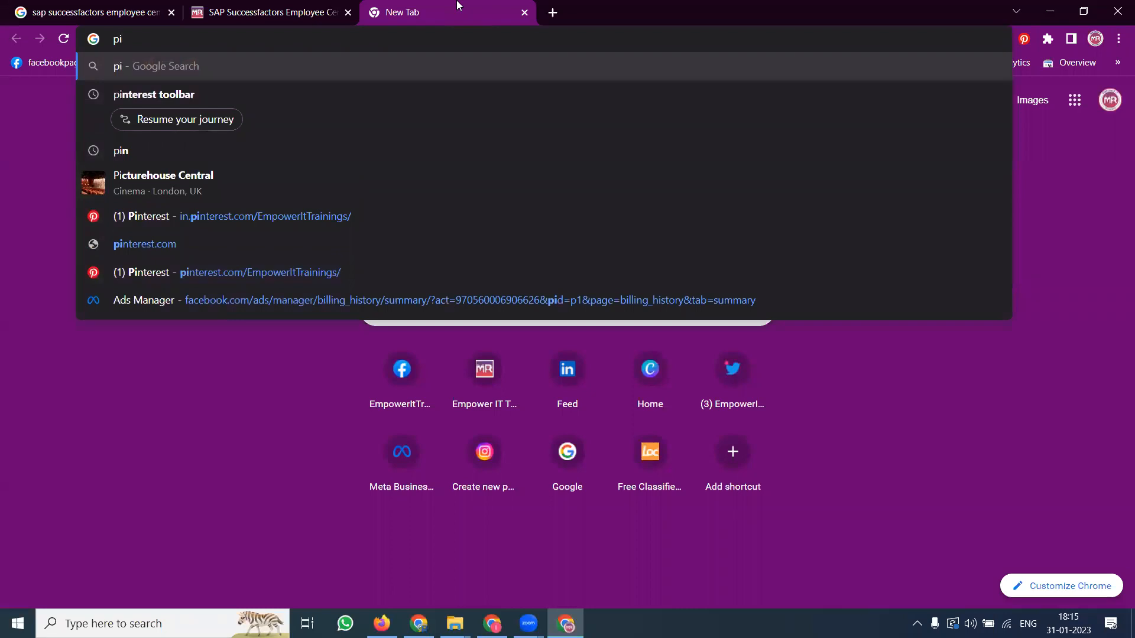
{"action": "key", "text": "Down"}
{"action": "key", "text": "Down"}
{"action": "key", "text": "Down"}
{"action": "key", "text": "Down"}
{"action": "key", "text": "Down"}
{"action": "key", "text": "Return"}
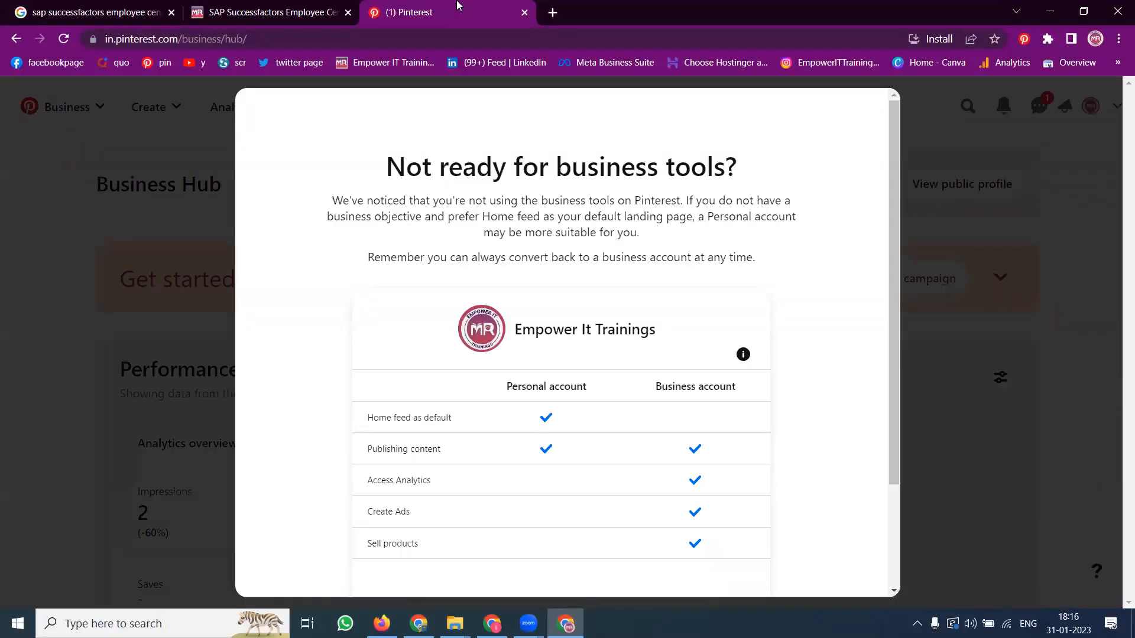
Step: Keep the Pinterest account as a business account and open its profile page
{"action": "scroll", "coordinate": [700, 174], "scroll_direction": "down", "scroll_amount": 2}
{"action": "scroll", "coordinate": [700, 175], "scroll_direction": "down", "scroll_amount": 1}
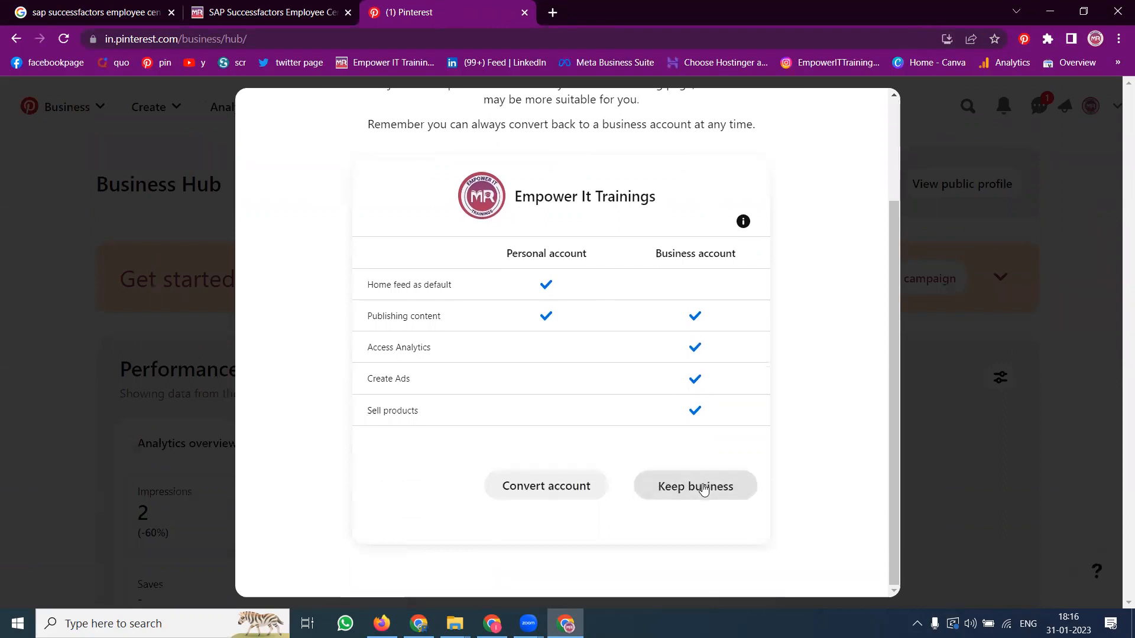
{"action": "left_click", "coordinate": [703, 488]}
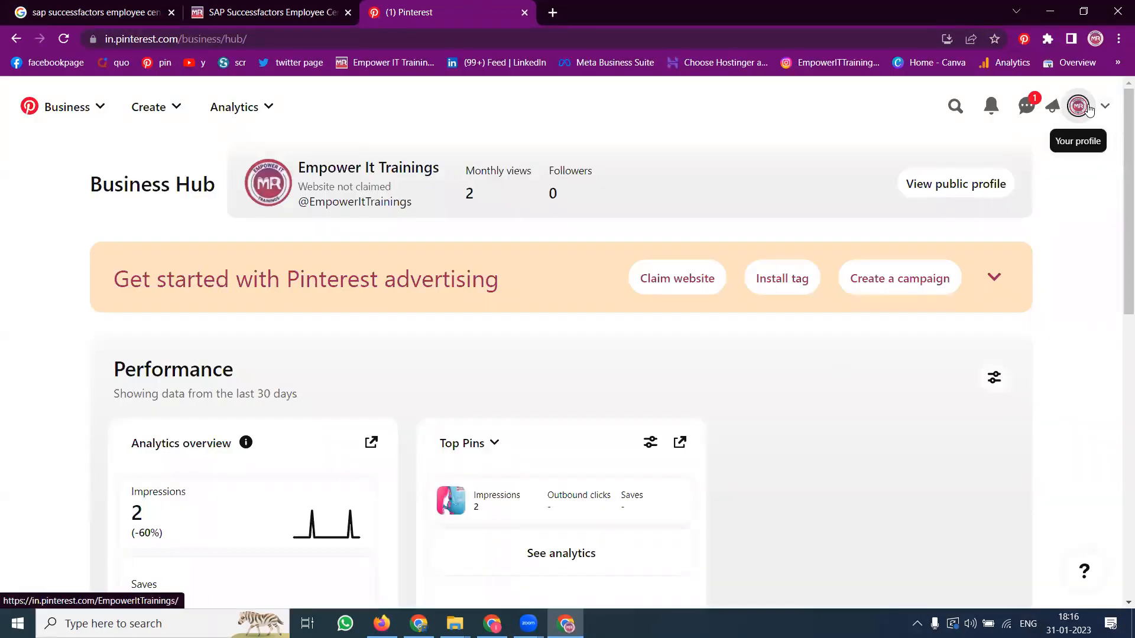
{"action": "left_click", "coordinate": [1078, 106]}
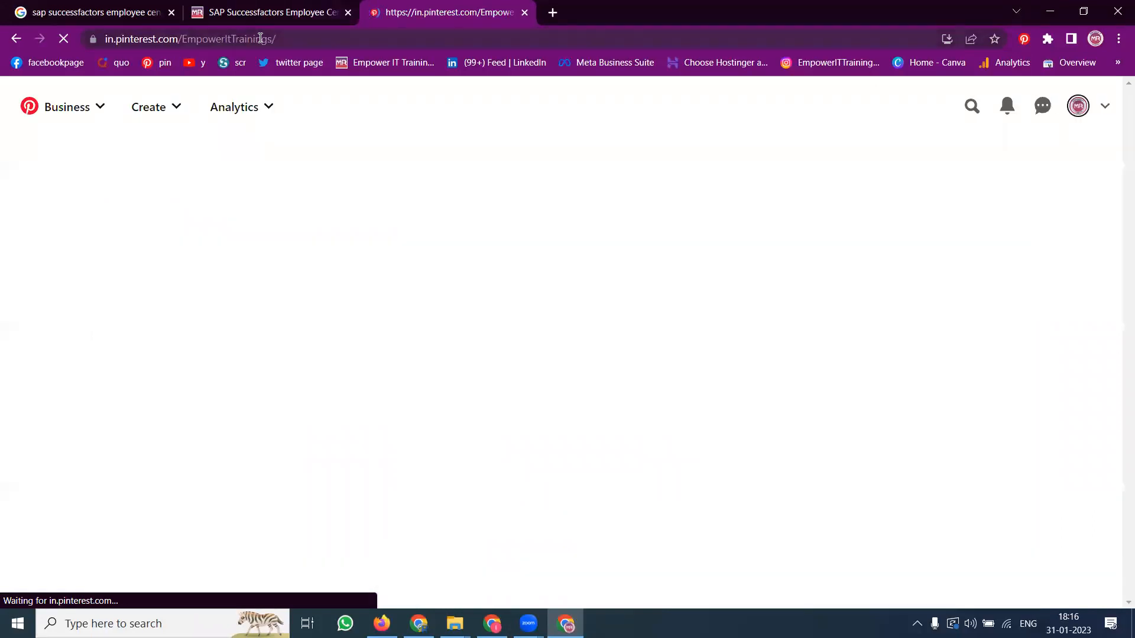
Step: Copy the Pinterest profile's web address into a new Notepad document and minimize Notepad
{"action": "left_click", "coordinate": [247, 38]}
{"action": "key", "text": "ctrl+c"}
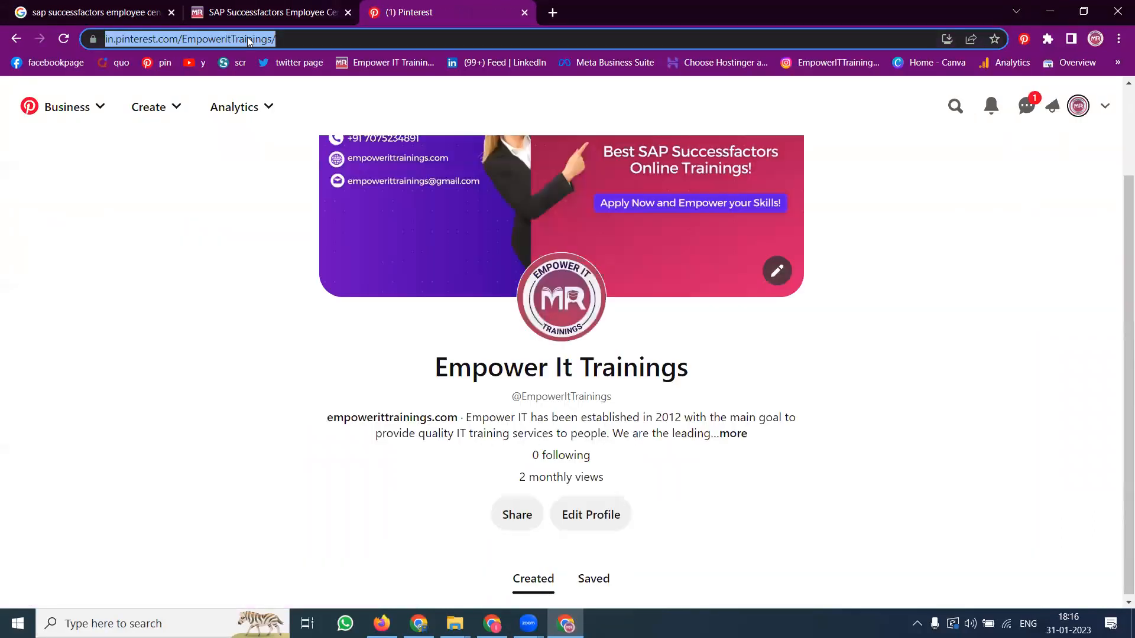
{"action": "key", "text": "super+r"}
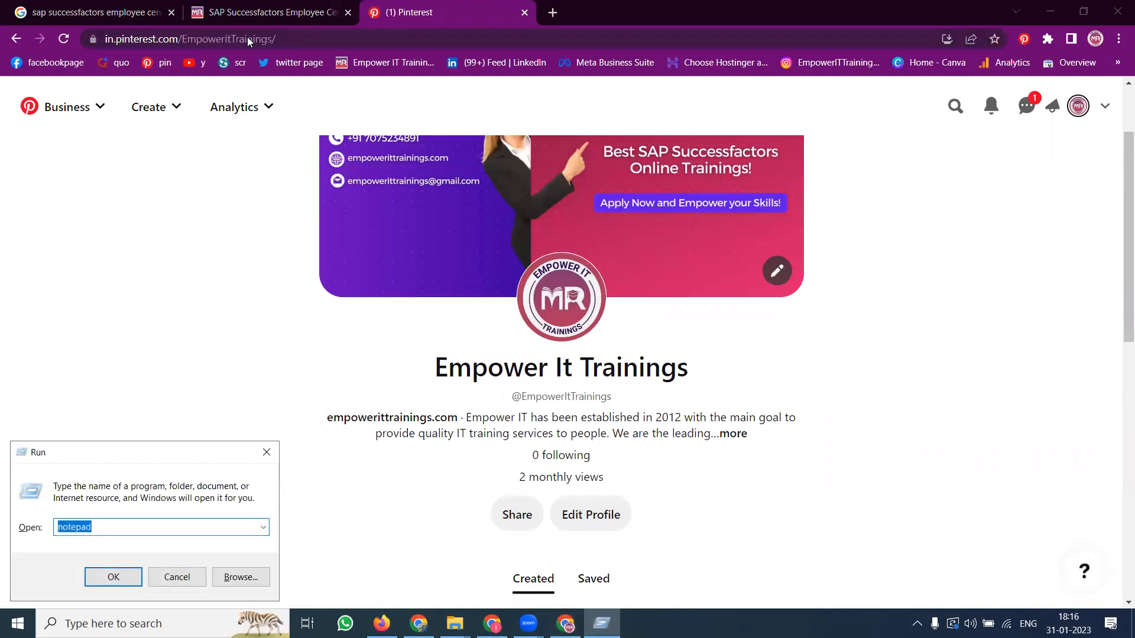
{"action": "key", "text": "Return"}
{"action": "key", "text": "ctrl+v"}
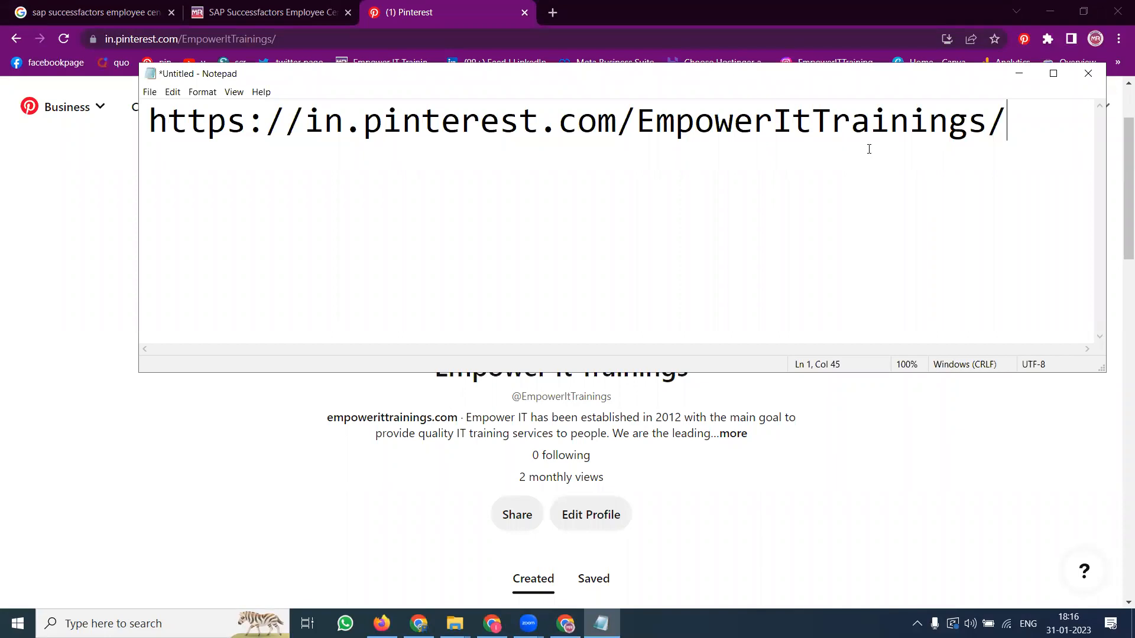
{"action": "left_click", "coordinate": [1021, 74]}
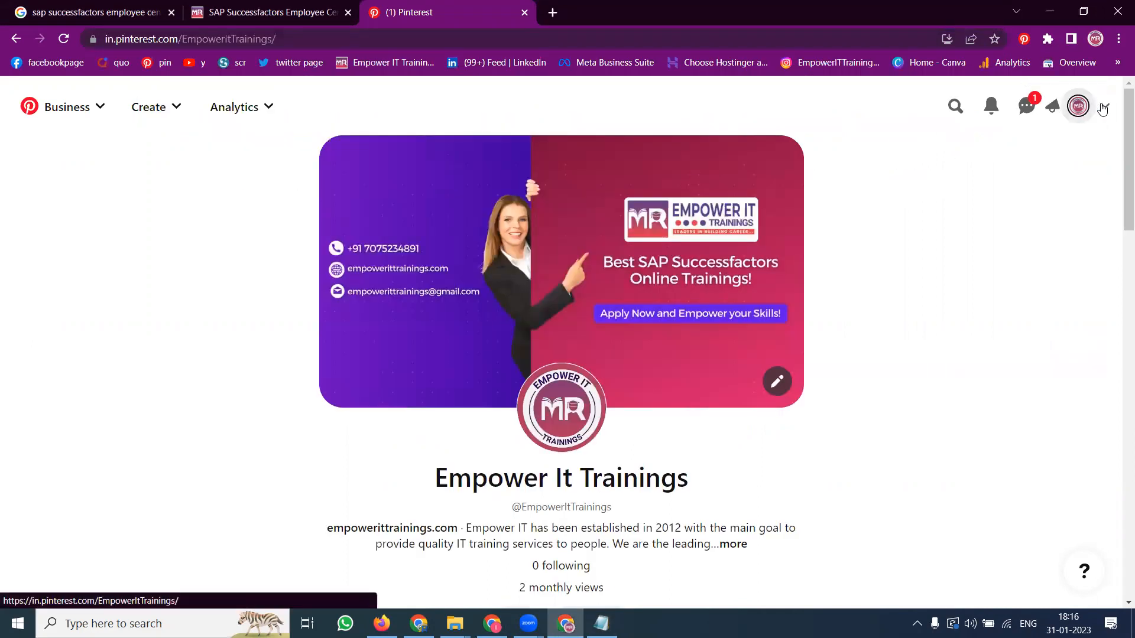
Step: Open the Pinterest account settings and review the public profile's name, about text, website and username, checking the course website's address
{"action": "left_click", "coordinate": [1109, 107]}
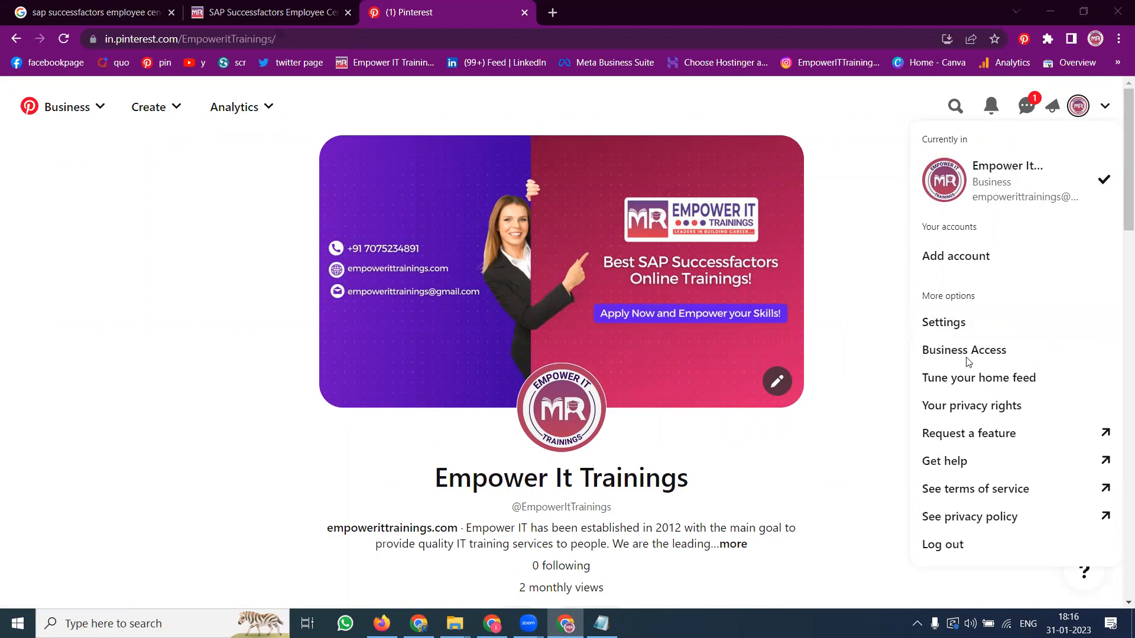
{"action": "left_click", "coordinate": [964, 325]}
{"action": "scroll", "coordinate": [367, 207], "scroll_direction": "down", "scroll_amount": 2}
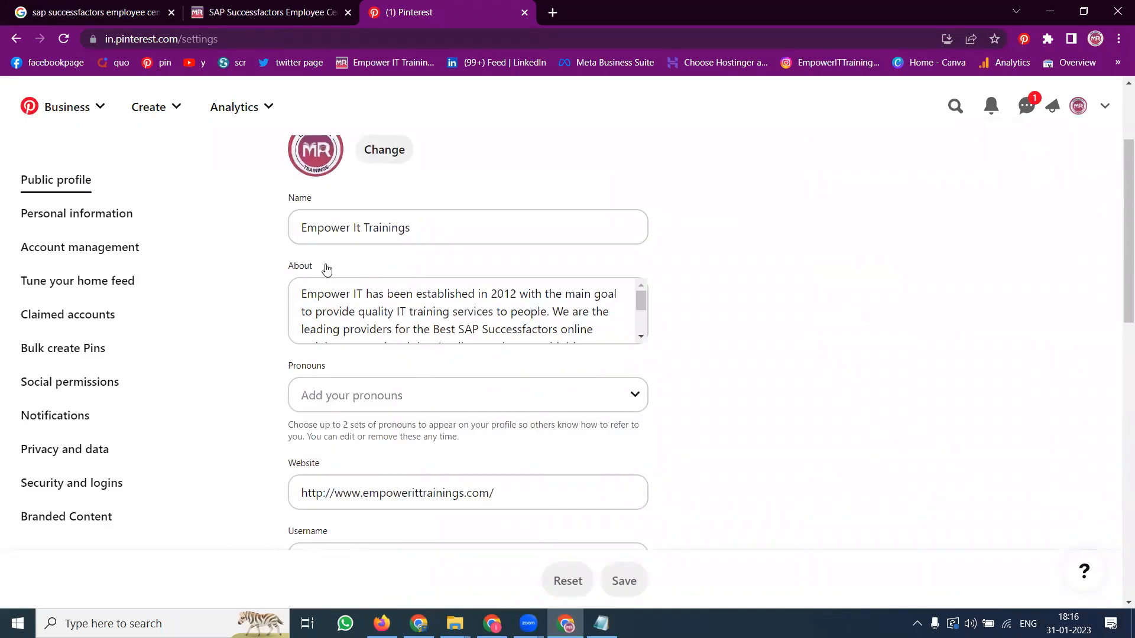
{"action": "scroll", "coordinate": [287, 341], "scroll_direction": "down", "scroll_amount": 3}
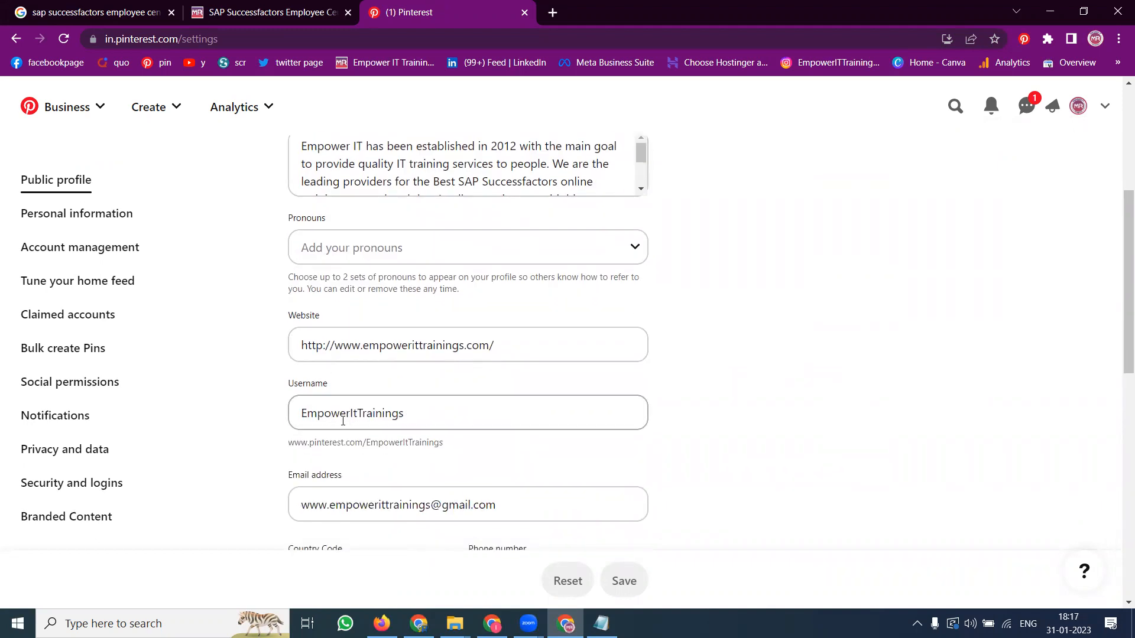
{"action": "left_click", "coordinate": [235, 12]}
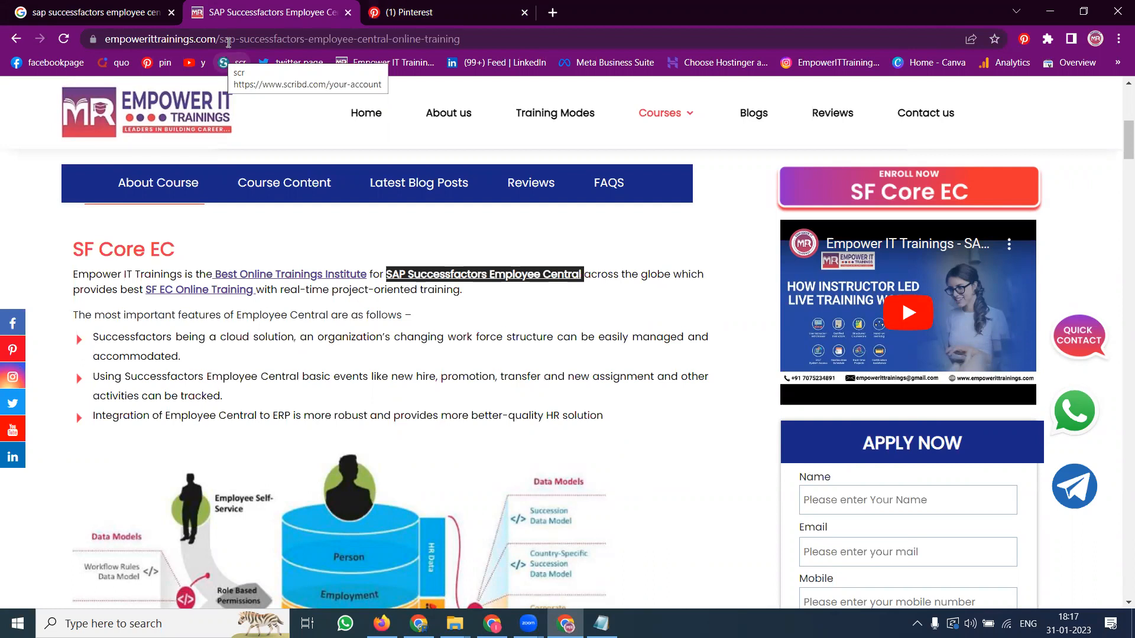
{"action": "left_click", "coordinate": [371, 12]}
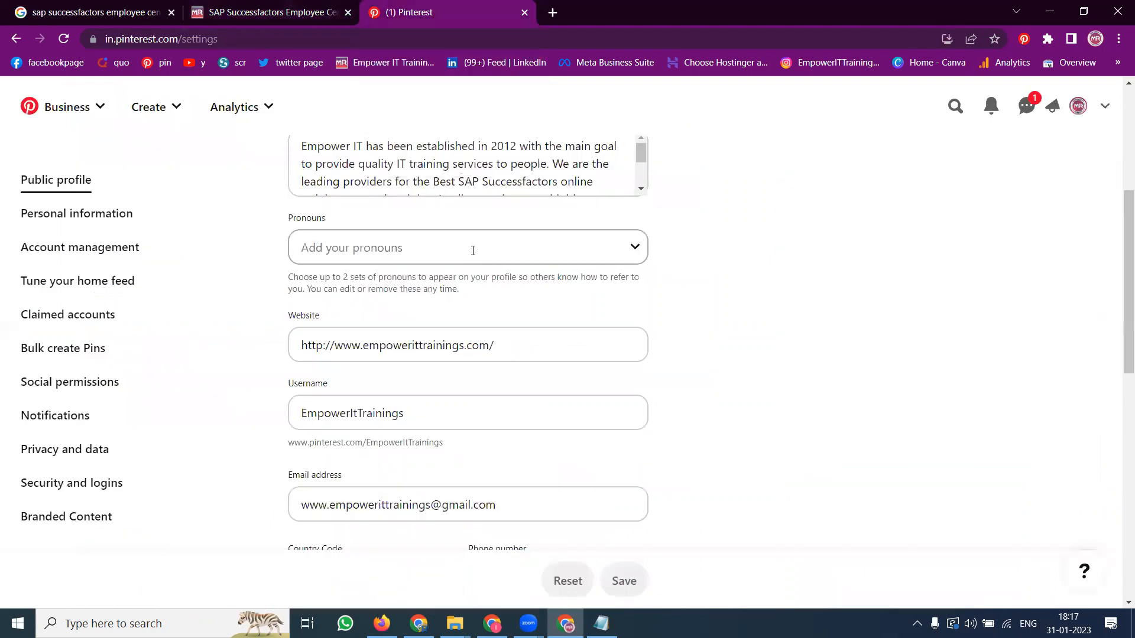
Step: Set the country code of the public profile's phone number to India (+91)
{"action": "scroll", "coordinate": [454, 255], "scroll_direction": "down", "scroll_amount": 3}
{"action": "scroll", "coordinate": [491, 235], "scroll_direction": "down", "scroll_amount": 4}
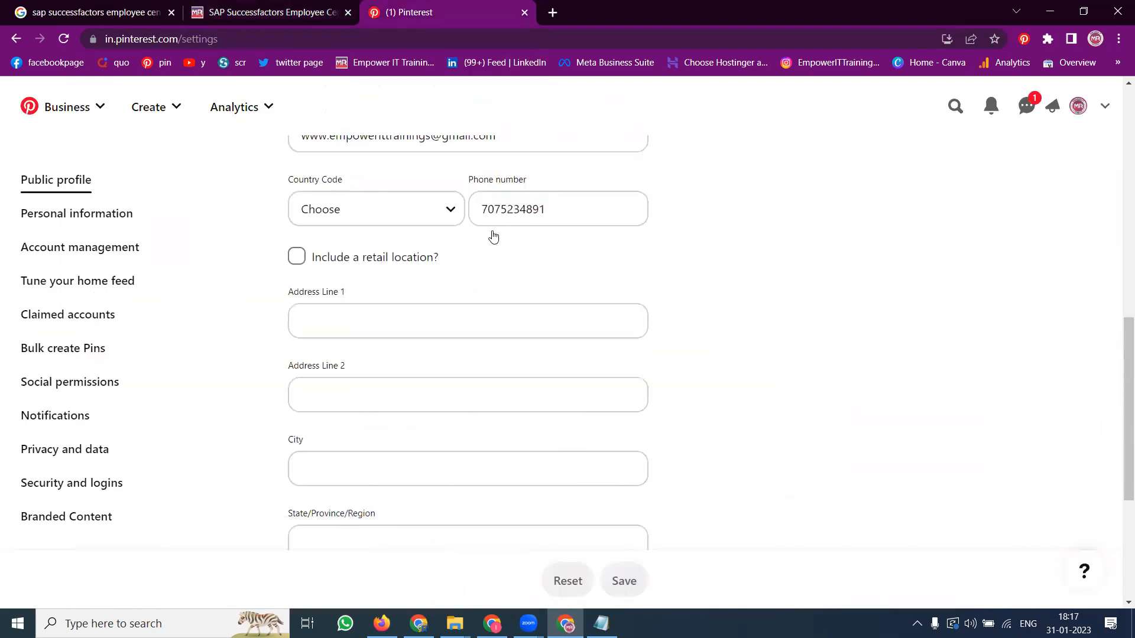
{"action": "left_click", "coordinate": [372, 214]}
{"action": "left_click", "coordinate": [362, 235]}
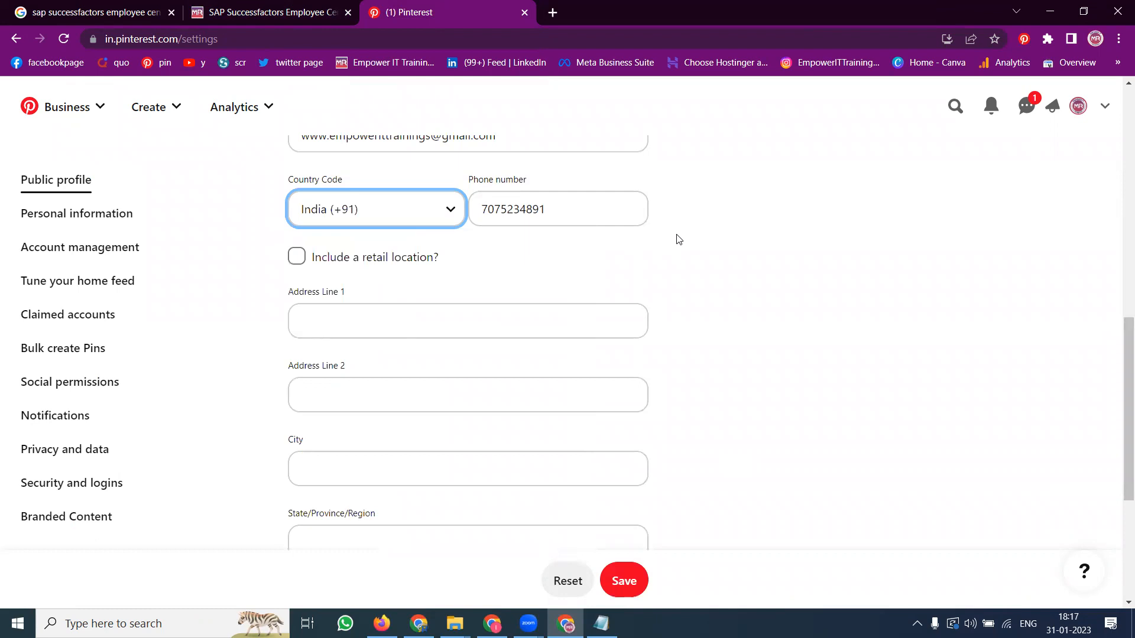
Step: Fill in the business's city and postal code in the public profile's address
{"action": "scroll", "coordinate": [681, 236], "scroll_direction": "down", "scroll_amount": 3}
{"action": "left_click", "coordinate": [422, 317]}
{"action": "type", "text": "hyde"}
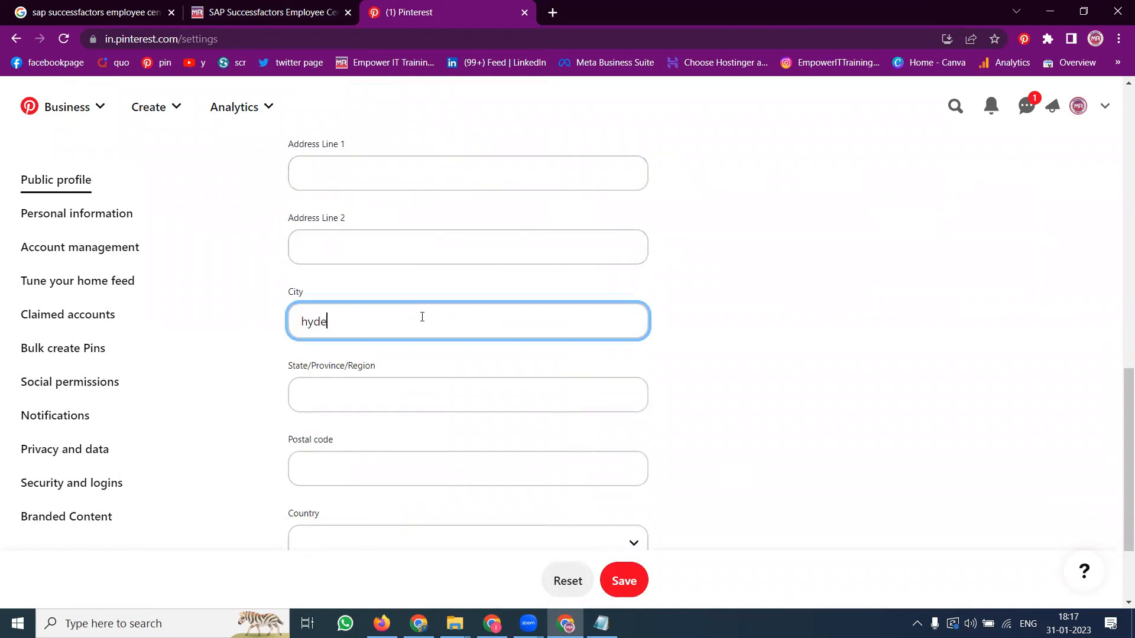
{"action": "type", "text": "rabad"}
{"action": "scroll", "coordinate": [424, 319], "scroll_direction": "down", "scroll_amount": 2}
{"action": "left_click", "coordinate": [374, 330]}
{"action": "type", "text": "500081"}
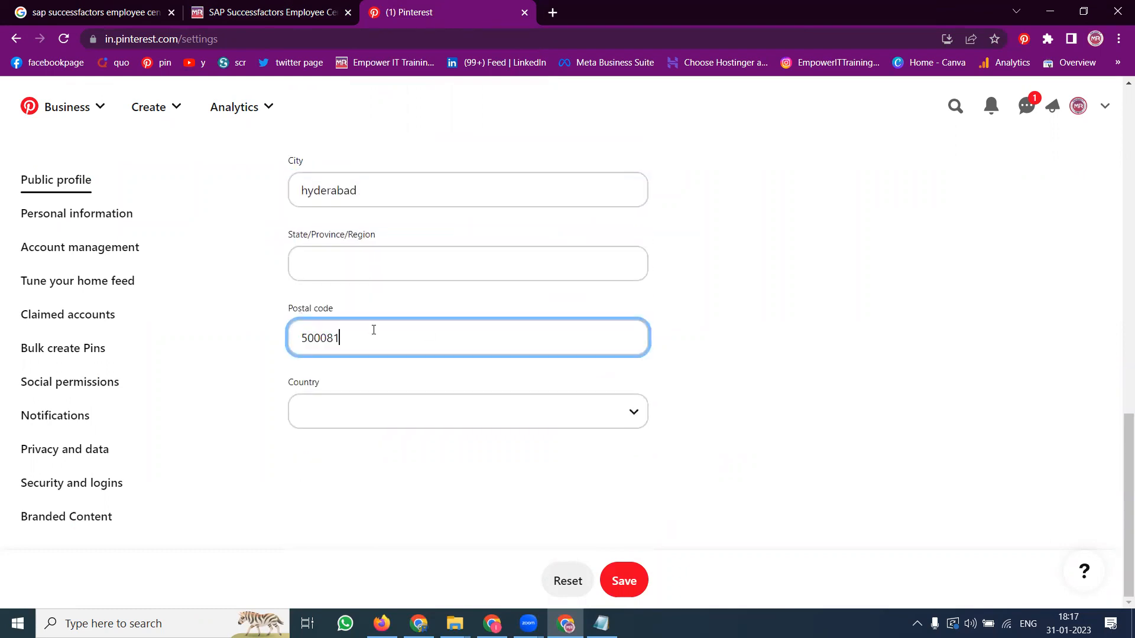
Step: Set the address country to India and save the public profile
{"action": "left_click", "coordinate": [314, 412]}
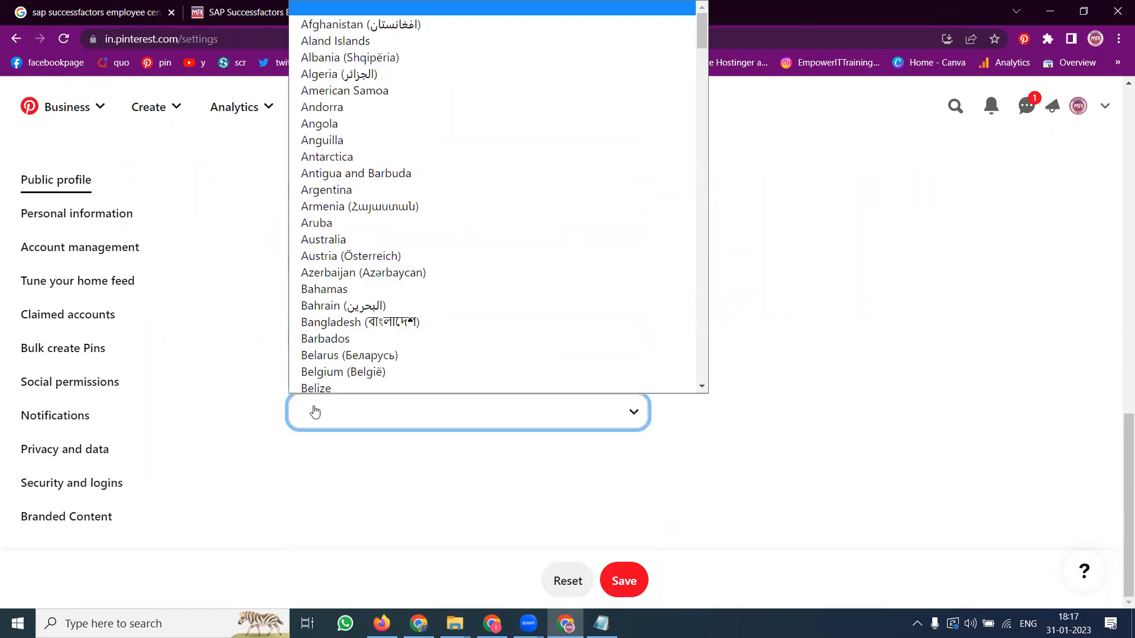
{"action": "type", "text": "i"}
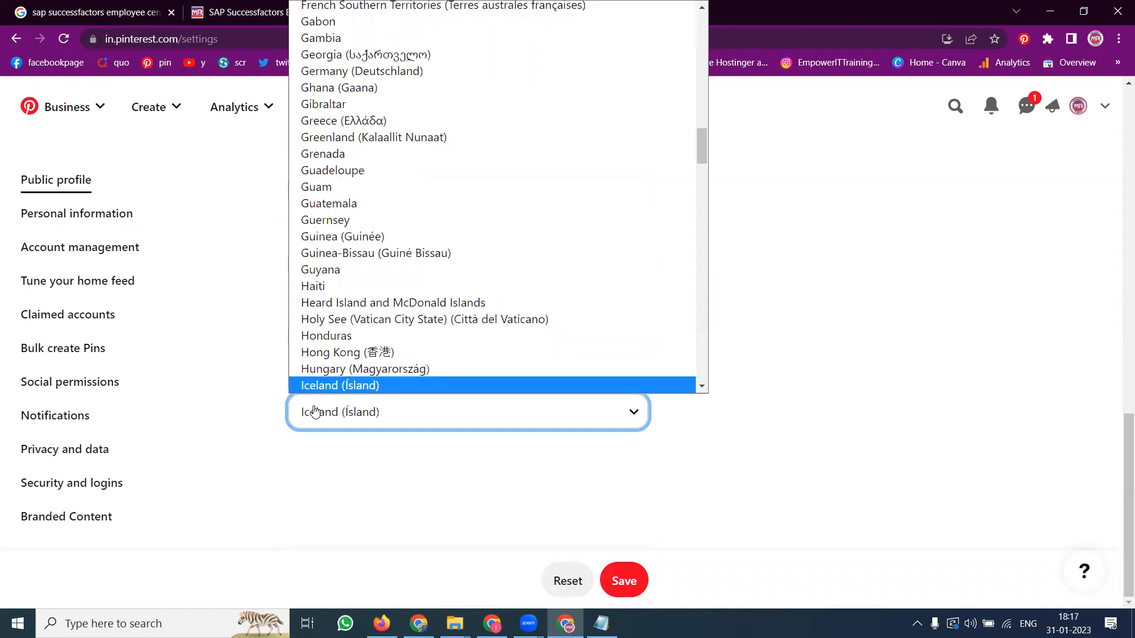
{"action": "type", "text": "n"}
{"action": "key", "text": "Return"}
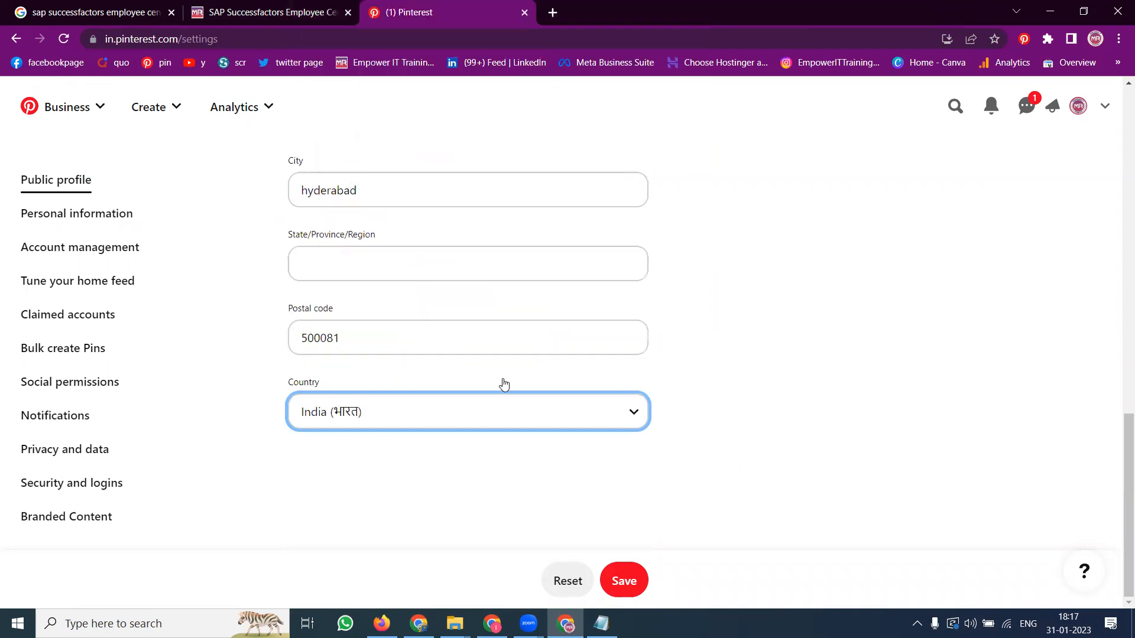
{"action": "left_click", "coordinate": [636, 573]}
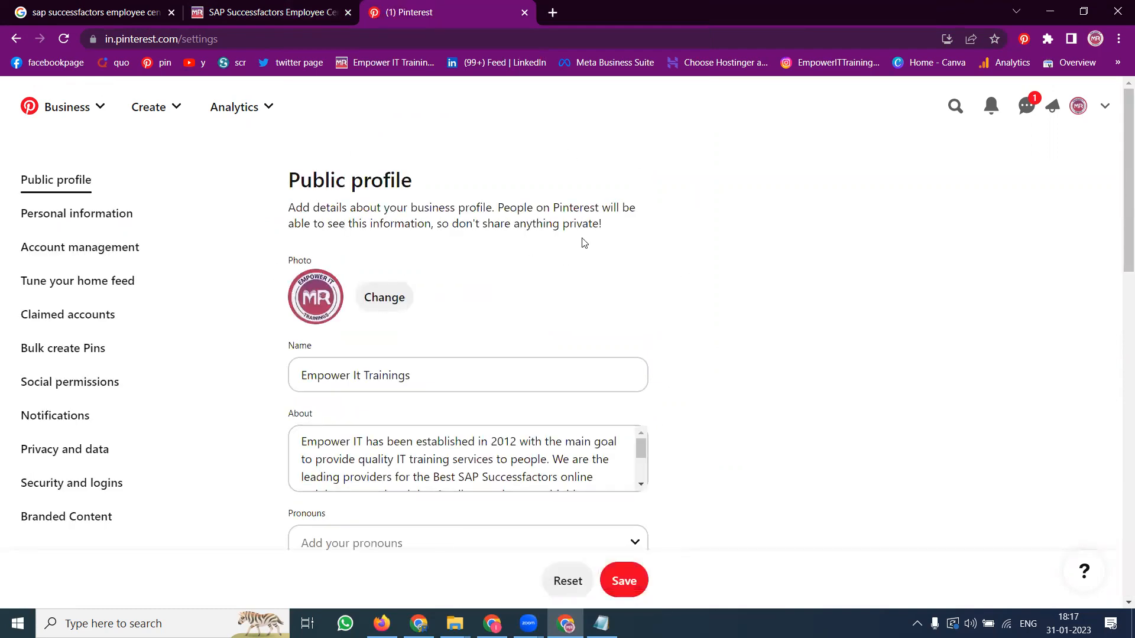
Step: Add the pronouns he/him to the public profile and save it
{"action": "scroll", "coordinate": [586, 235], "scroll_direction": "down", "scroll_amount": 5}
{"action": "scroll", "coordinate": [744, 254], "scroll_direction": "down", "scroll_amount": 3}
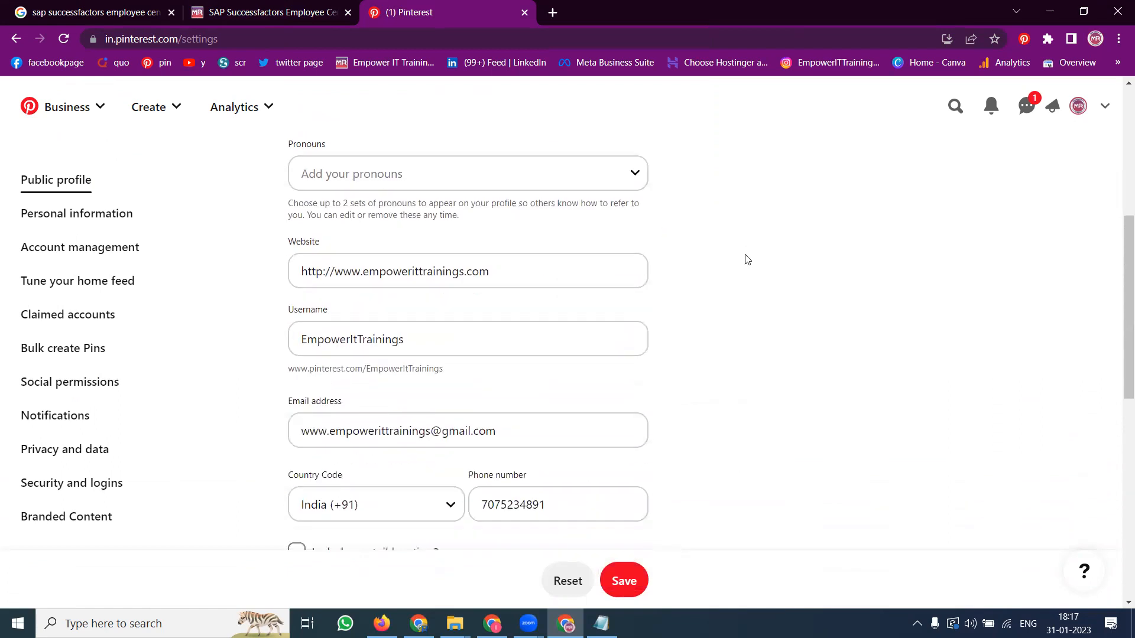
{"action": "left_click", "coordinate": [497, 166]}
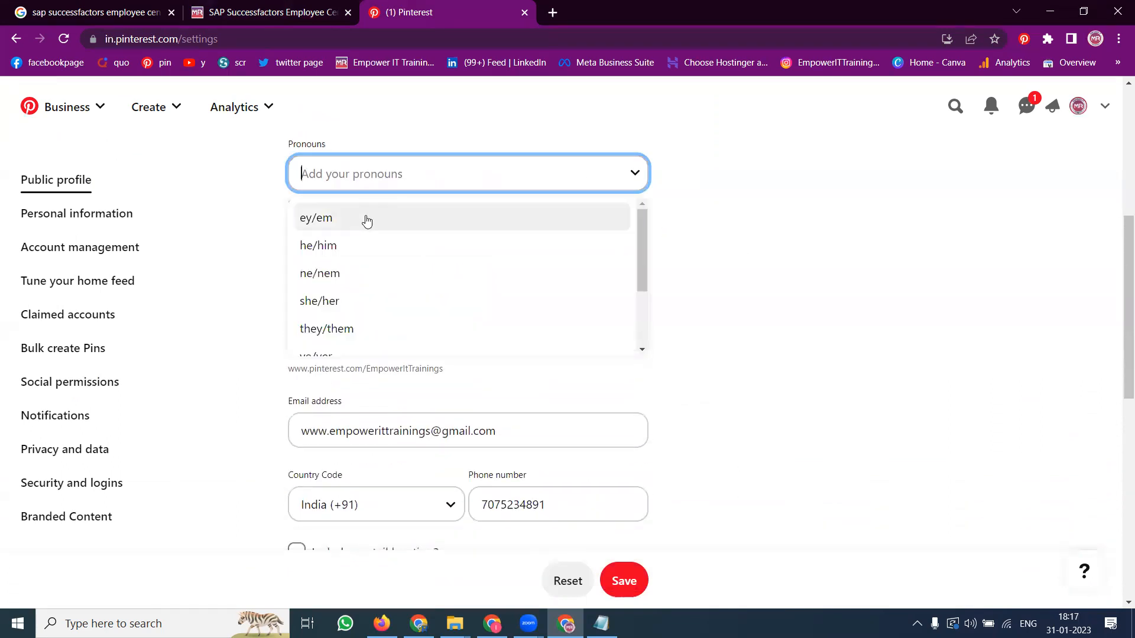
{"action": "left_click", "coordinate": [367, 243]}
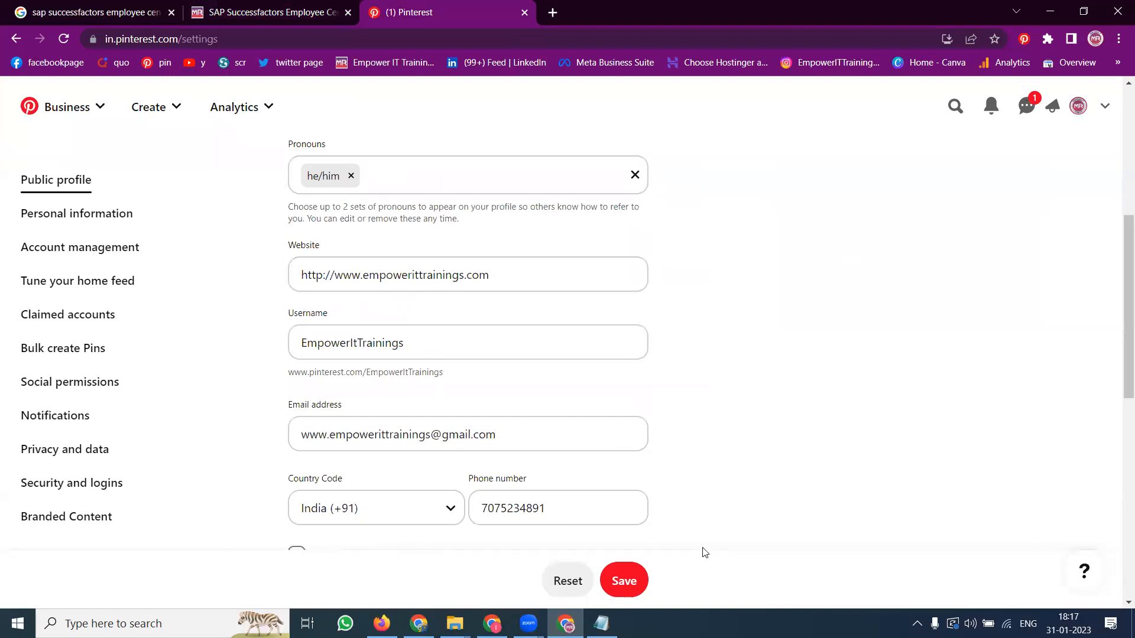
{"action": "left_click", "coordinate": [638, 570]}
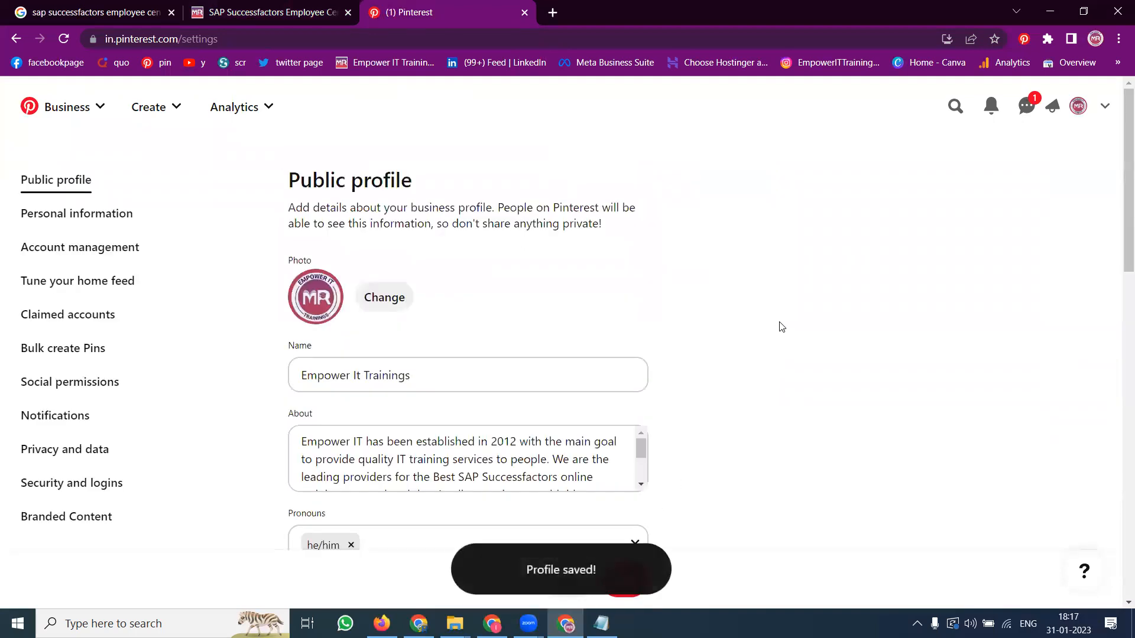
Step: Look through the saved public profile, the personal information with its business account goals, and the account management settings
{"action": "scroll", "coordinate": [795, 224], "scroll_direction": "down", "scroll_amount": 15}
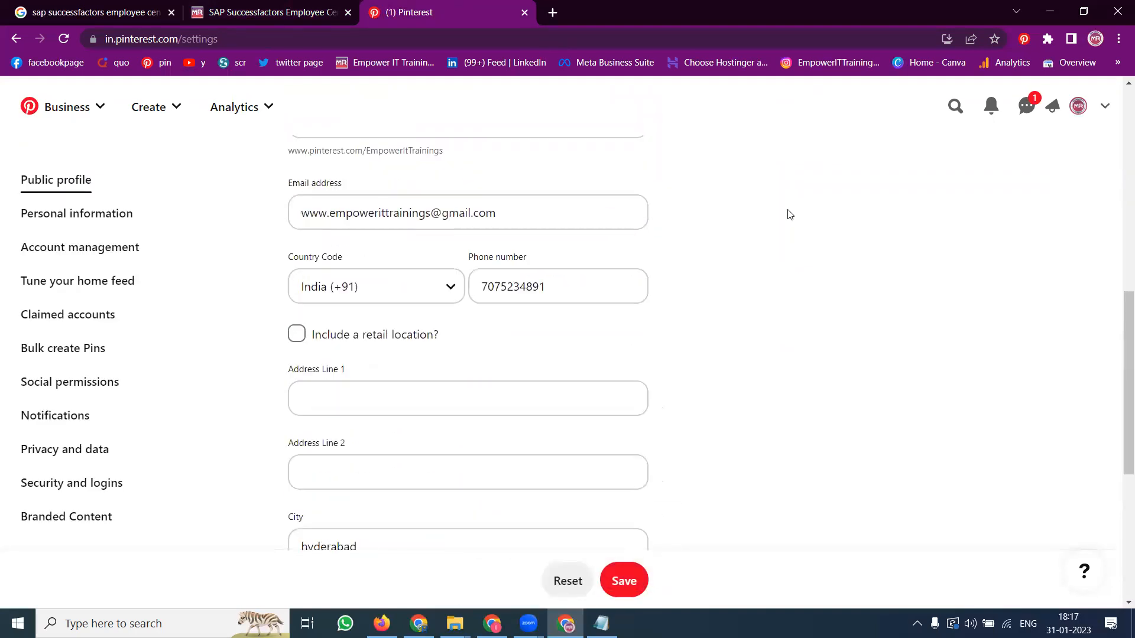
{"action": "left_click", "coordinate": [119, 213]}
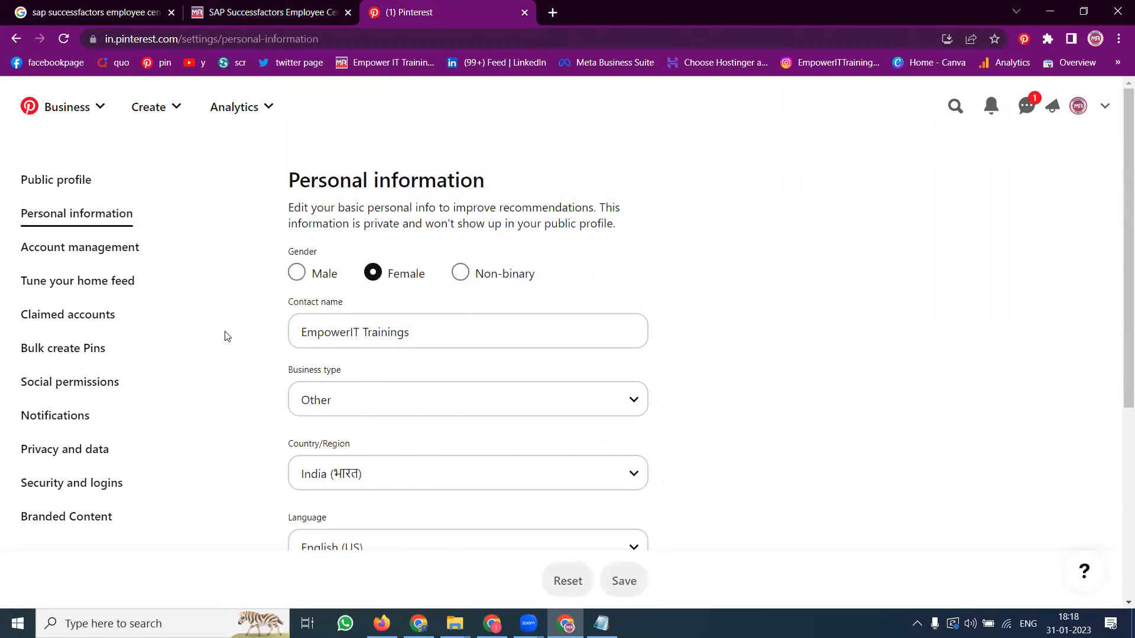
{"action": "scroll", "coordinate": [231, 333], "scroll_direction": "down", "scroll_amount": 4}
{"action": "scroll", "coordinate": [232, 331], "scroll_direction": "down", "scroll_amount": 2}
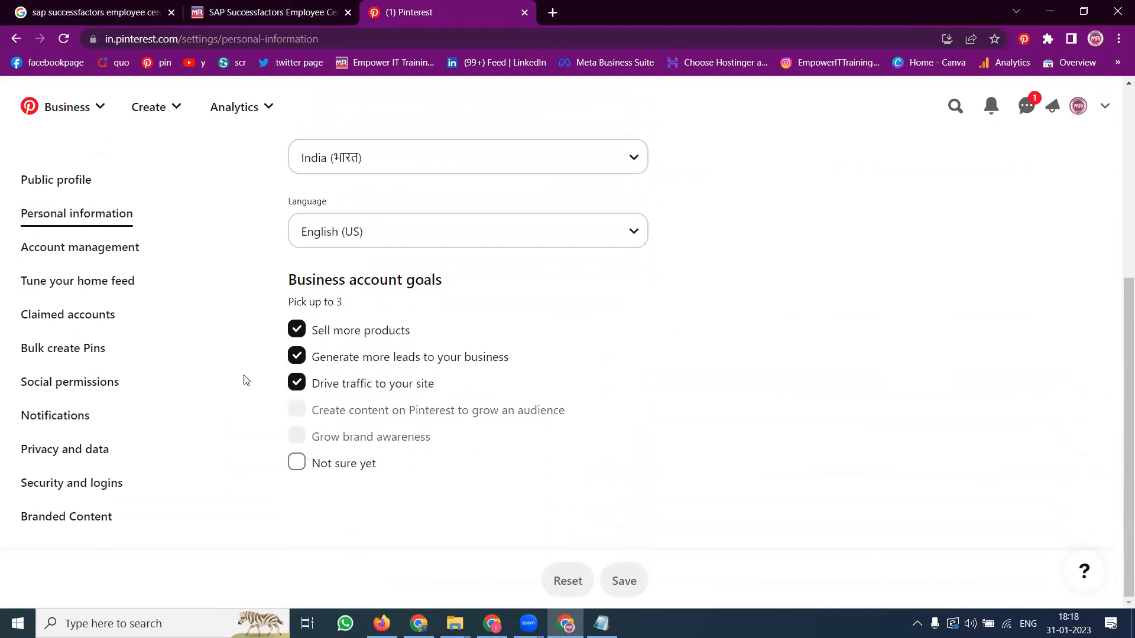
{"action": "left_click", "coordinate": [90, 251]}
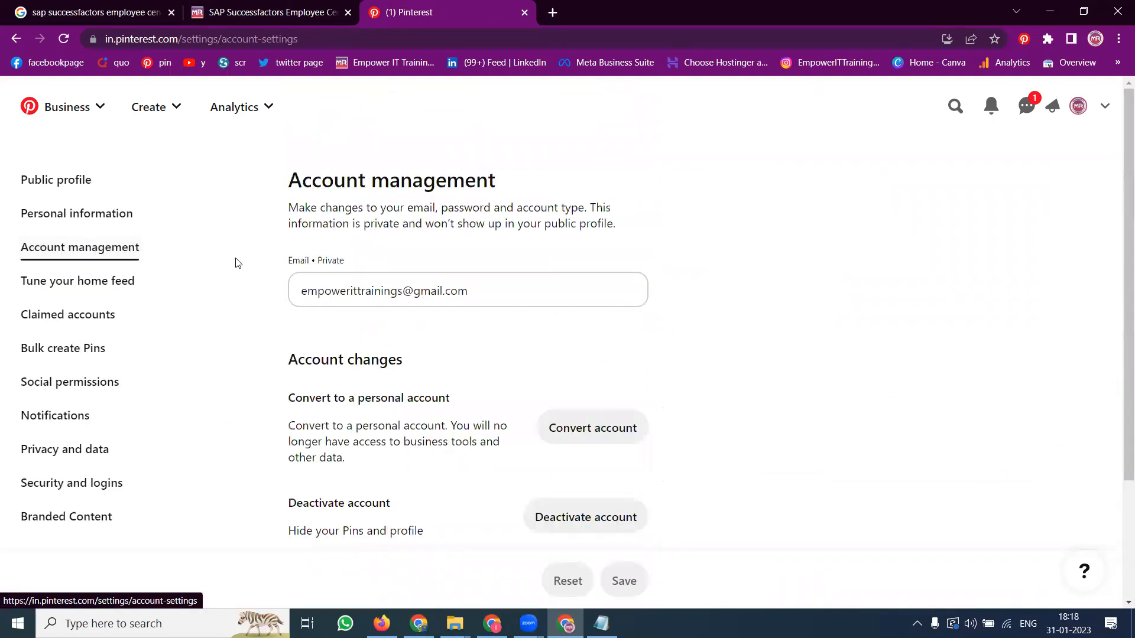
{"action": "scroll", "coordinate": [210, 264], "scroll_direction": "down", "scroll_amount": 3}
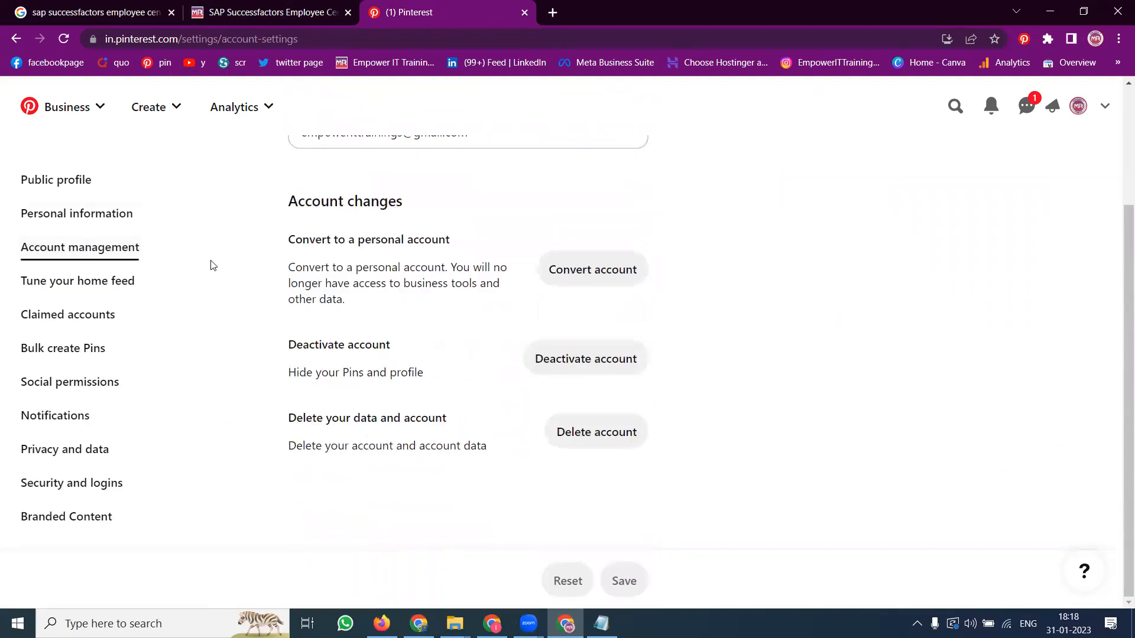
{"action": "left_click", "coordinate": [31, 287]}
Step: Start claiming a website under the claimed accounts and download the HTML verification file
{"action": "left_click", "coordinate": [44, 318]}
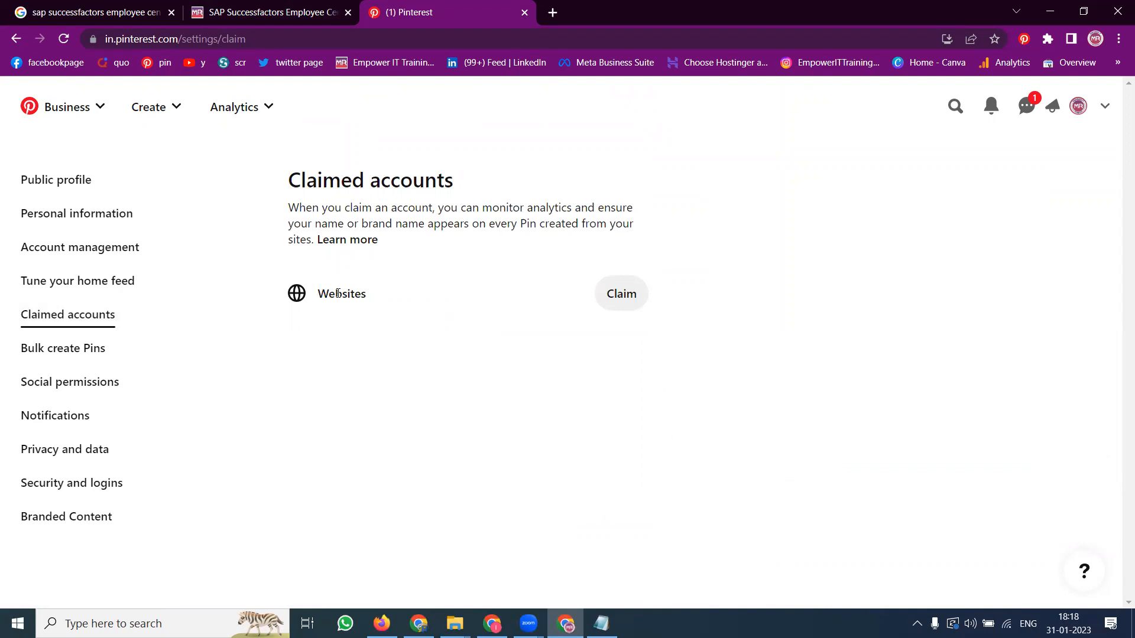
{"action": "left_click", "coordinate": [612, 301]}
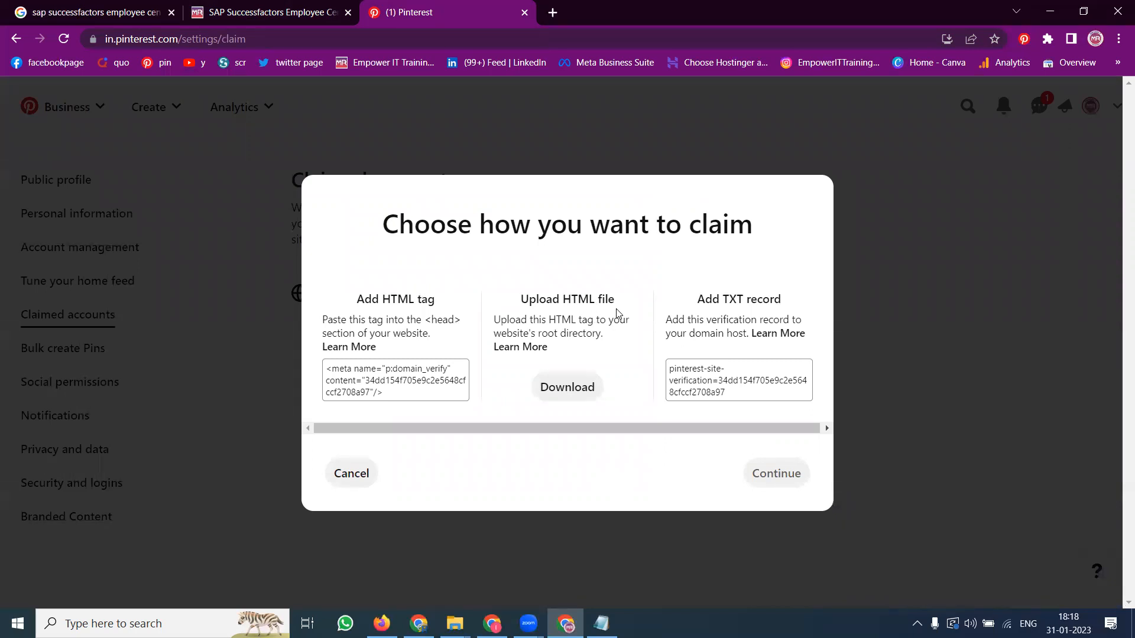
{"action": "left_click", "coordinate": [558, 380]}
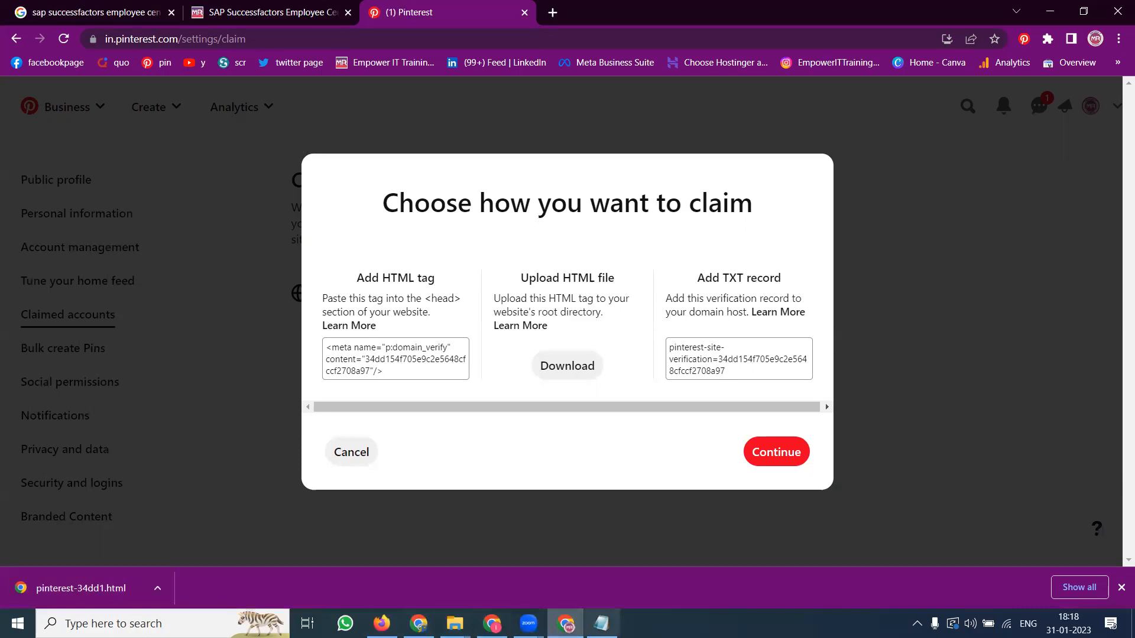
Step: Upload the verification file pinterest-34dd1.html to the website's public_html folder in the hosting File Browser
{"action": "left_click", "coordinate": [602, 624]}
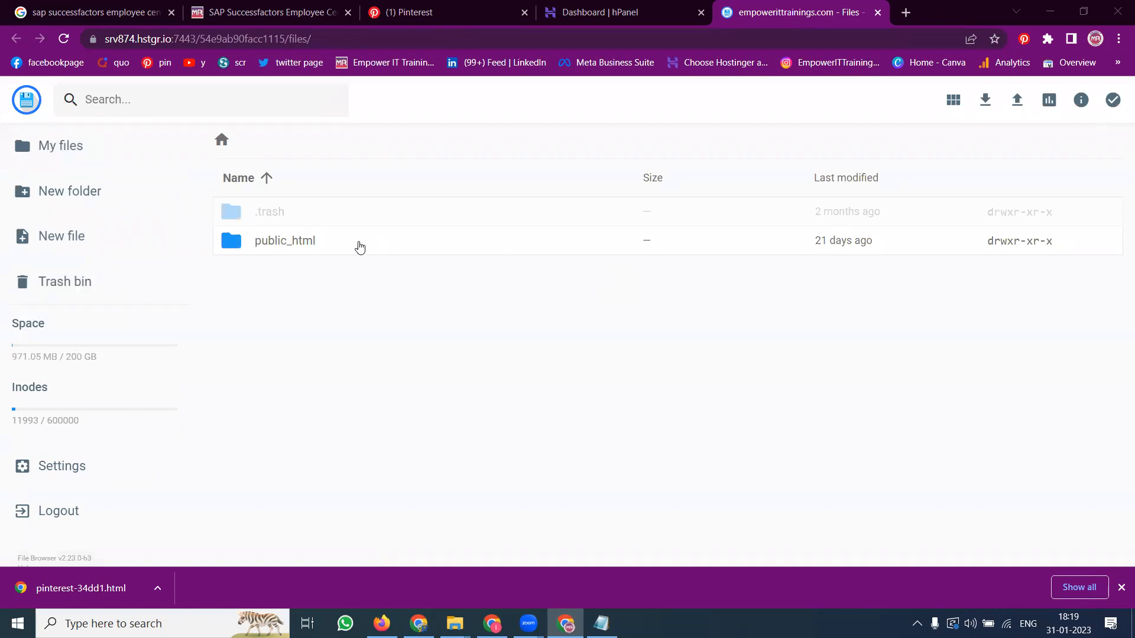
{"action": "double_click", "coordinate": [357, 246]}
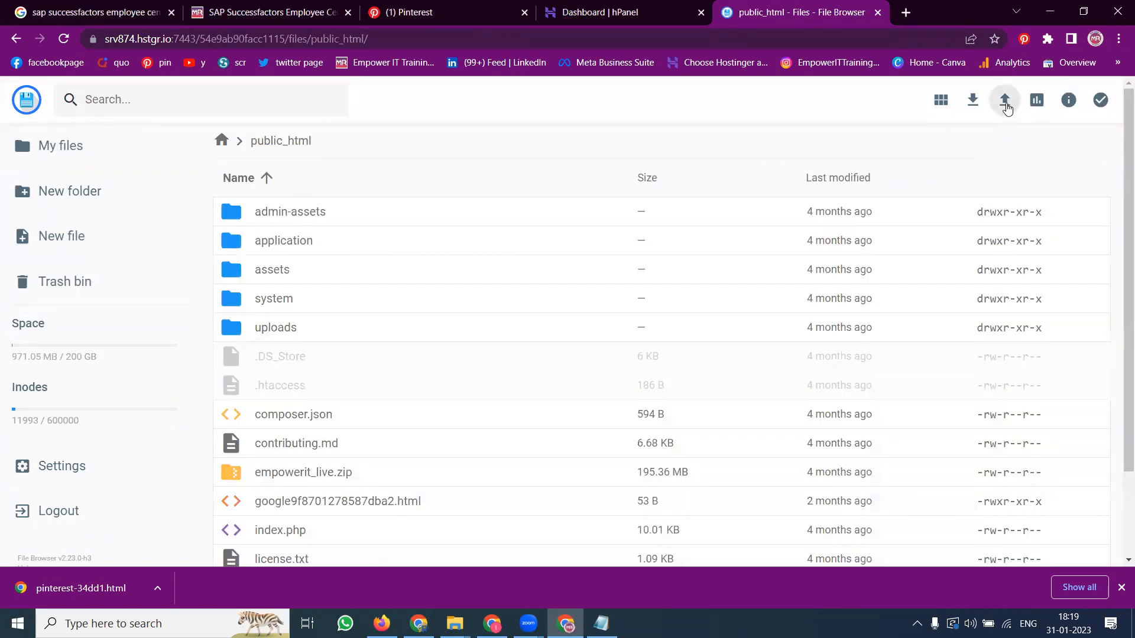
{"action": "left_click", "coordinate": [1005, 102]}
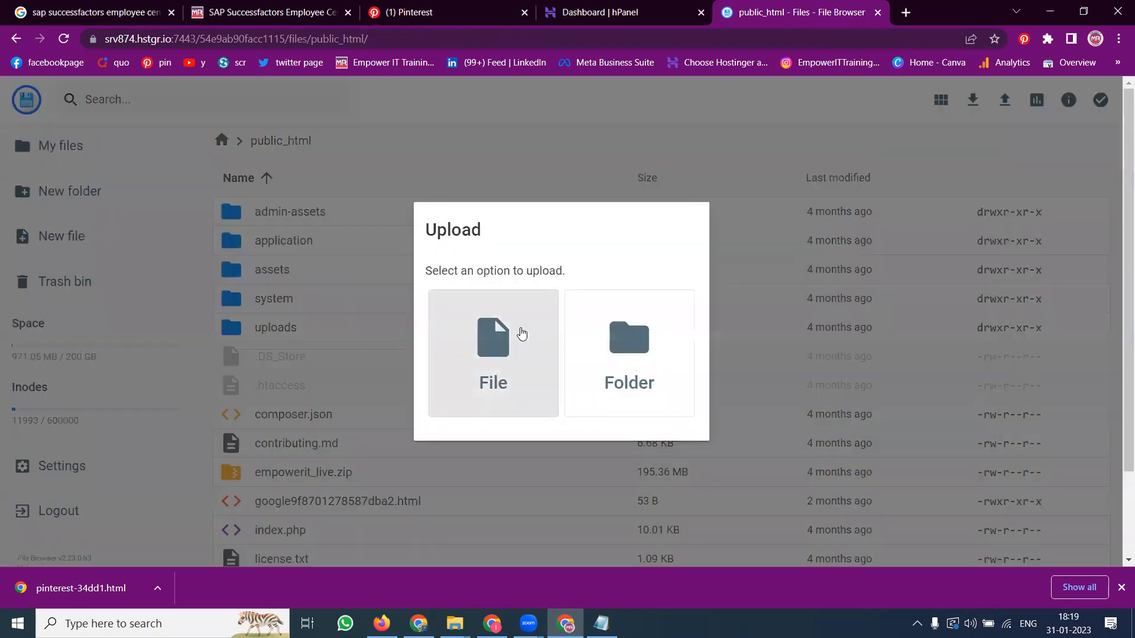
{"action": "left_click", "coordinate": [521, 334]}
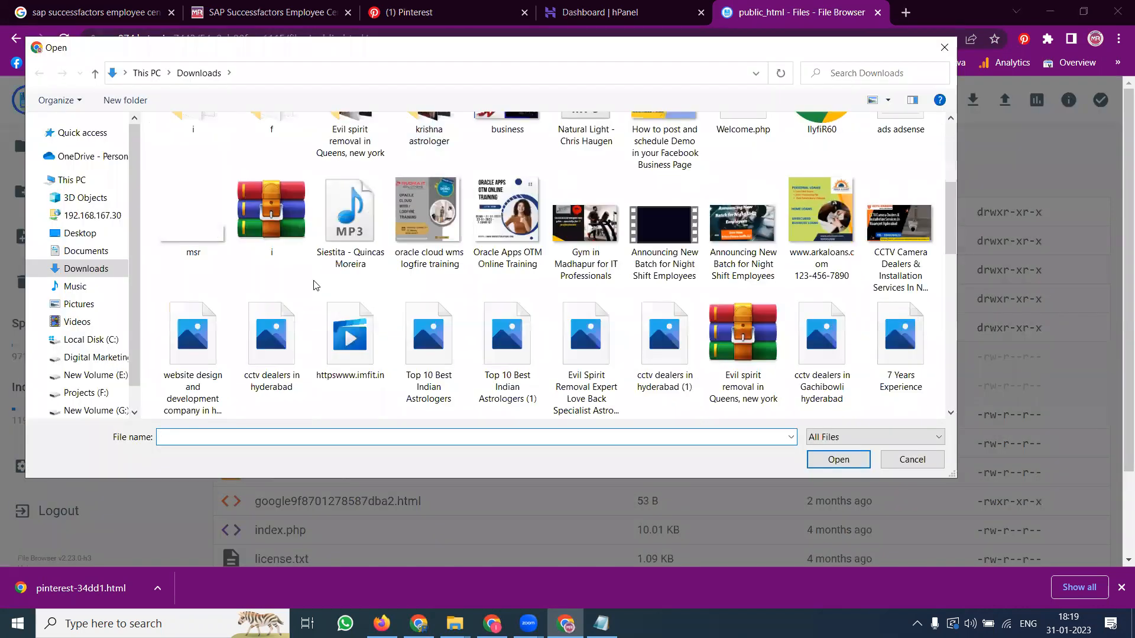
{"action": "scroll", "coordinate": [316, 286], "scroll_direction": "down", "scroll_amount": 10}
{"action": "scroll", "coordinate": [318, 285], "scroll_direction": "up", "scroll_amount": 4}
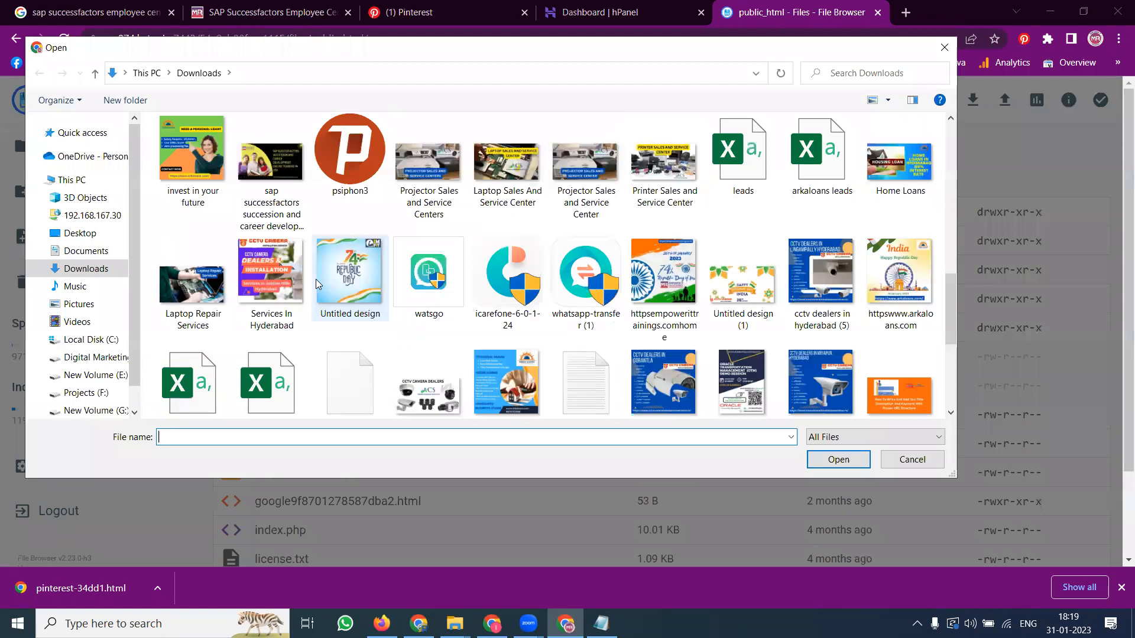
{"action": "scroll", "coordinate": [318, 284], "scroll_direction": "up", "scroll_amount": 6}
{"action": "scroll", "coordinate": [331, 325], "scroll_direction": "down", "scroll_amount": 10}
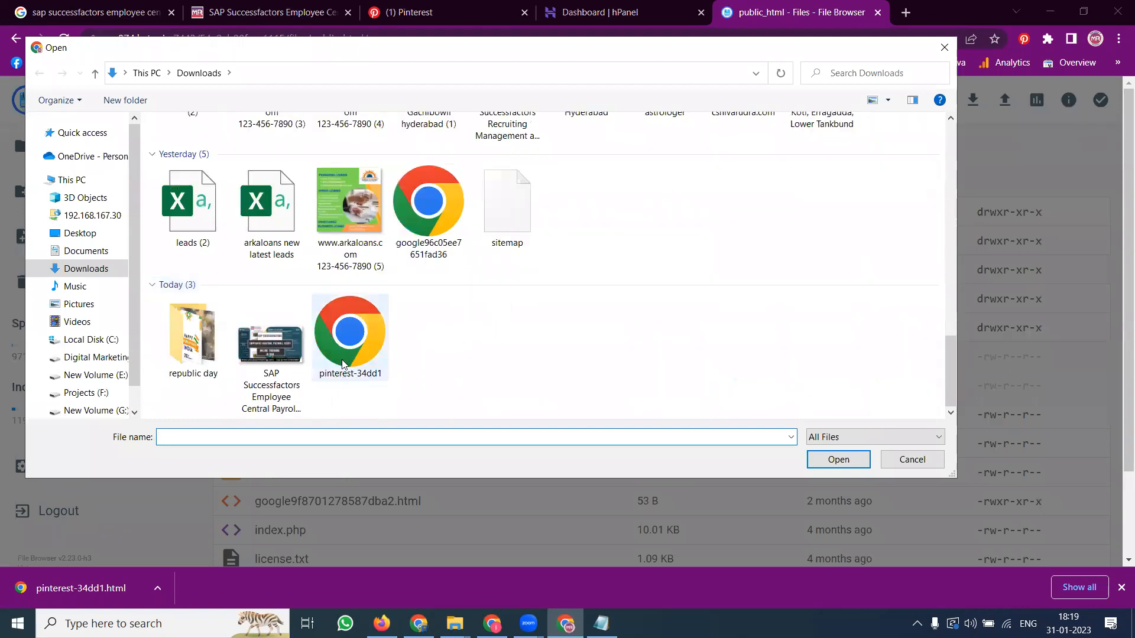
{"action": "double_click", "coordinate": [343, 365]}
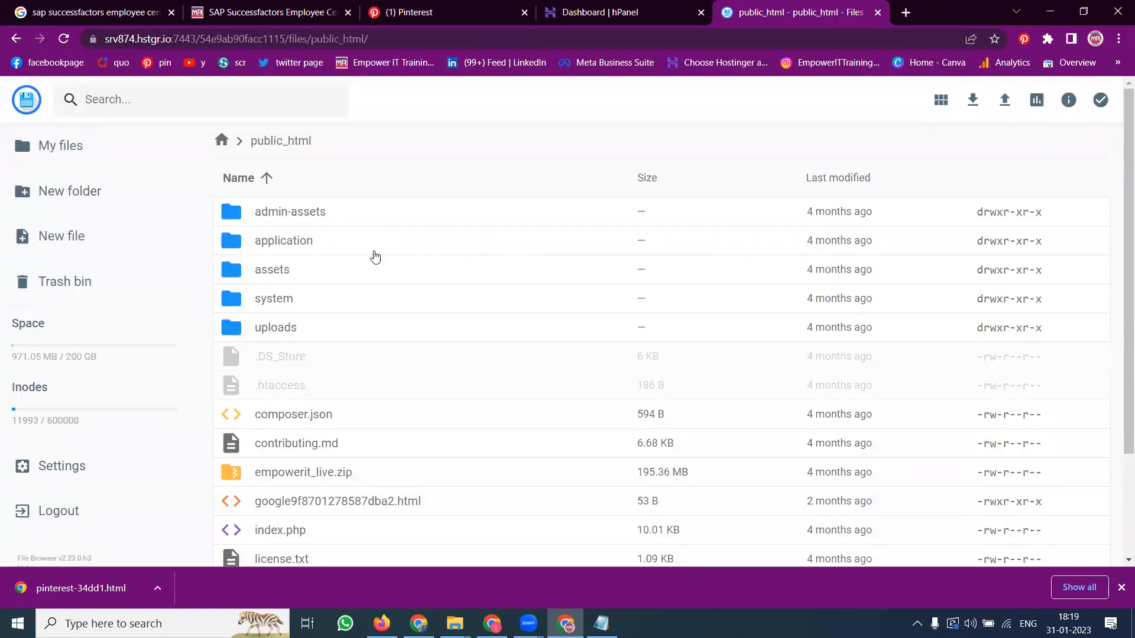
{"action": "left_click", "coordinate": [451, 10]}
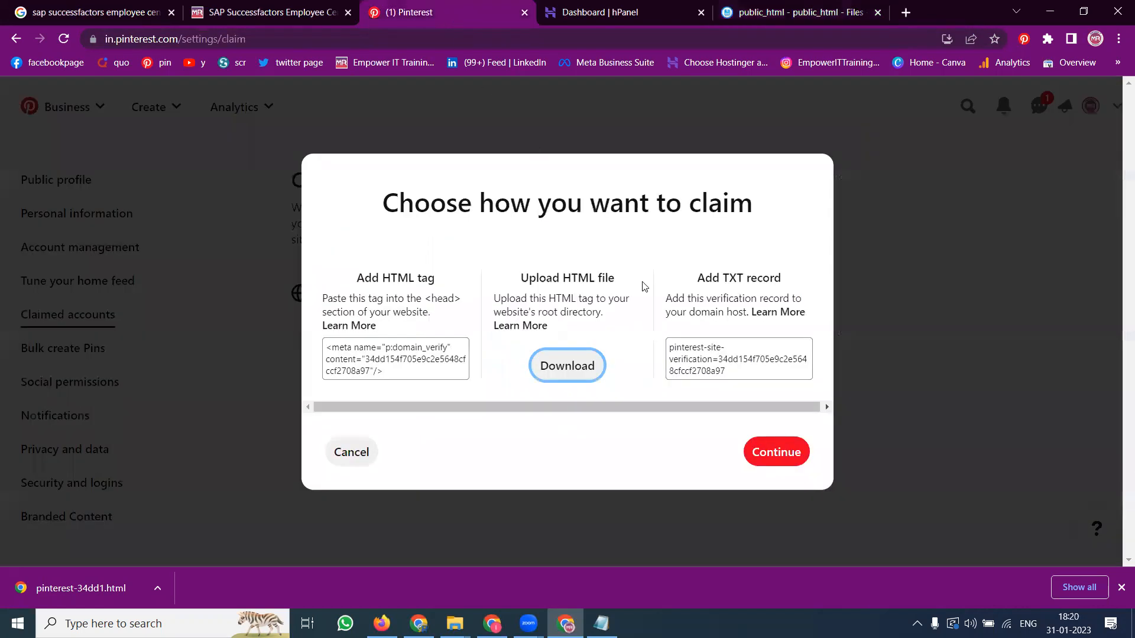
{"action": "left_click", "coordinate": [772, 456]}
{"action": "left_click", "coordinate": [586, 364]}
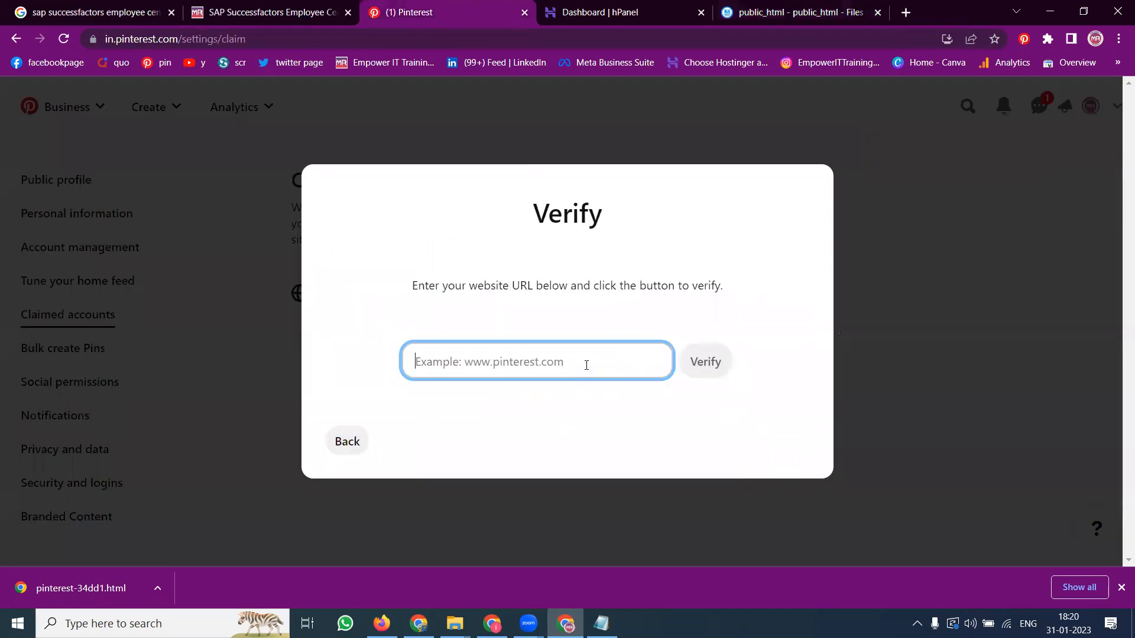
{"action": "left_click", "coordinate": [229, 19]}
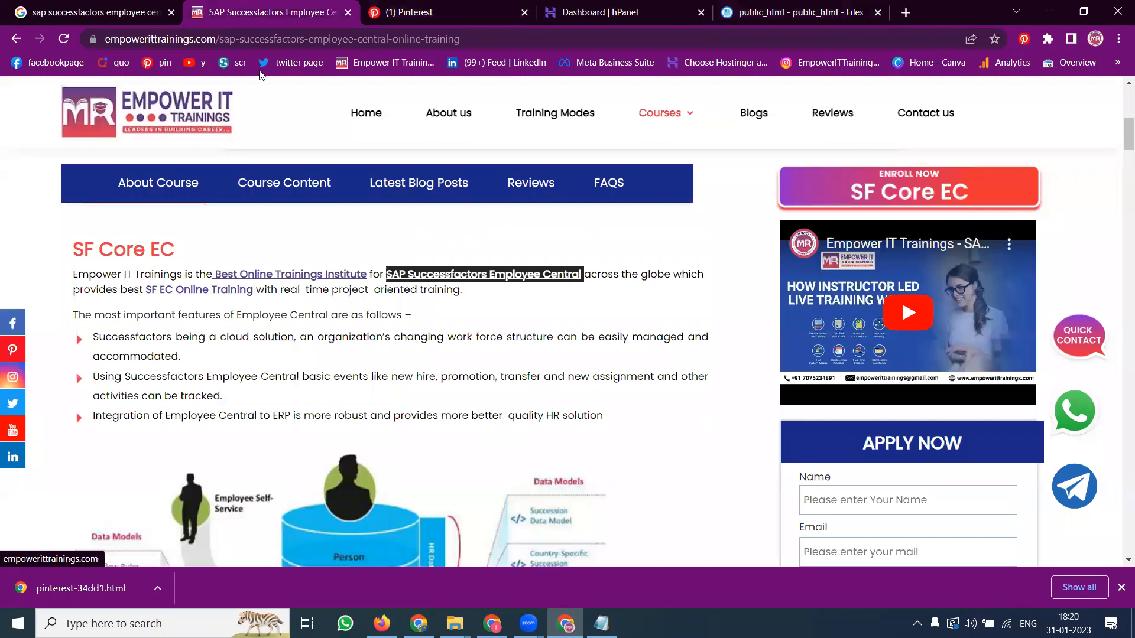
{"action": "left_click", "coordinate": [351, 17]}
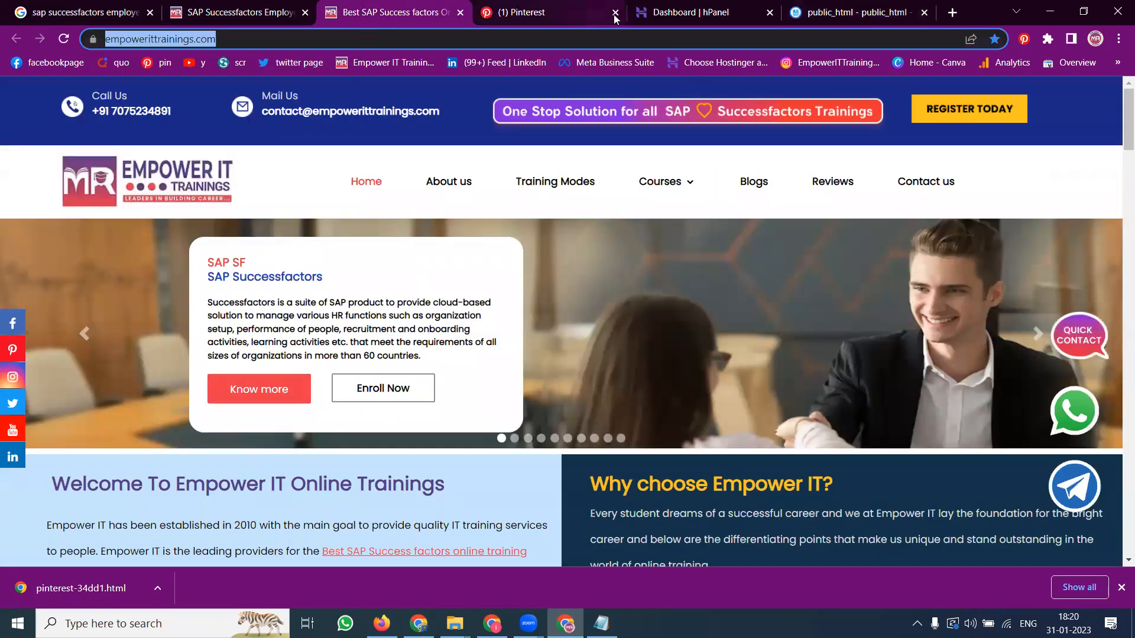
{"action": "left_click", "coordinate": [523, 13]}
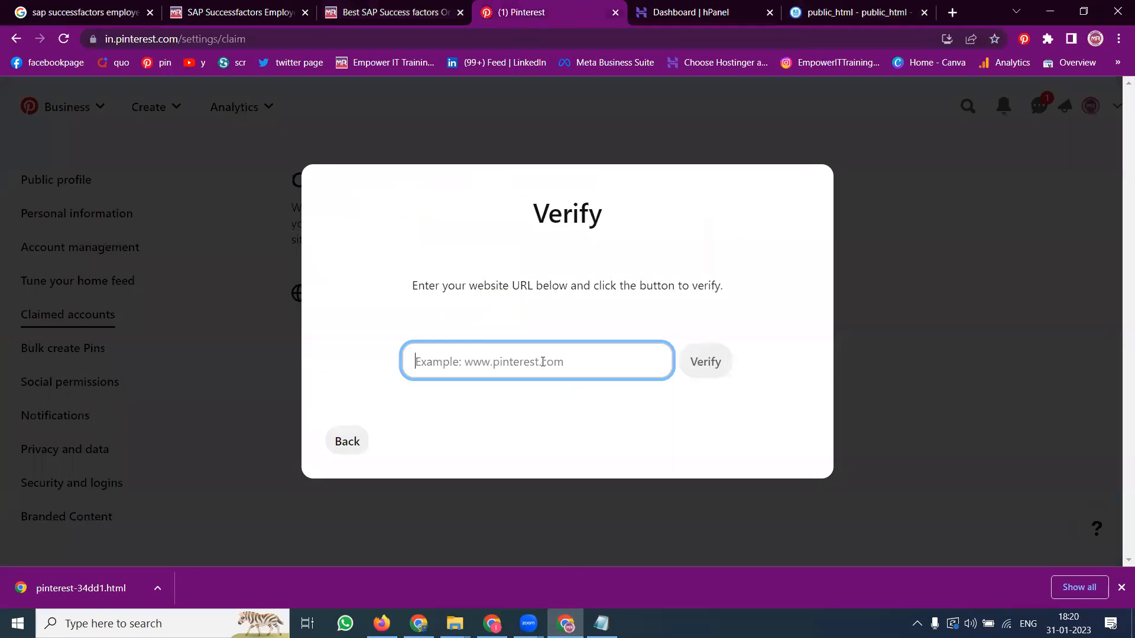
{"action": "type", "text": "https://empowerittrainings.com/"}
{"action": "left_click", "coordinate": [681, 370]}
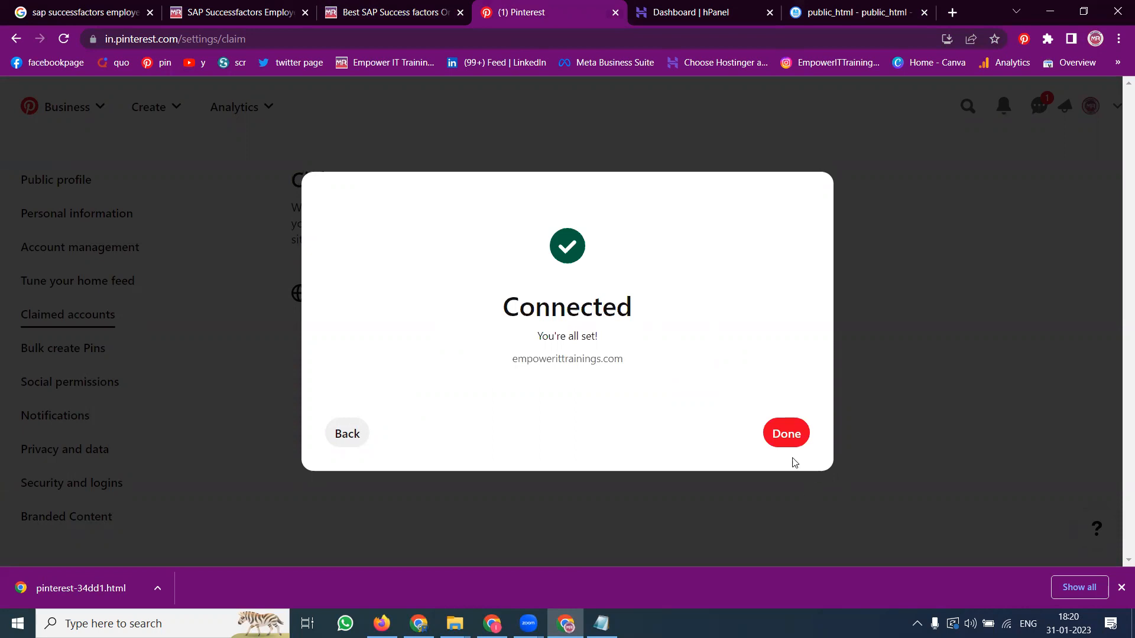
{"action": "left_click", "coordinate": [783, 444]}
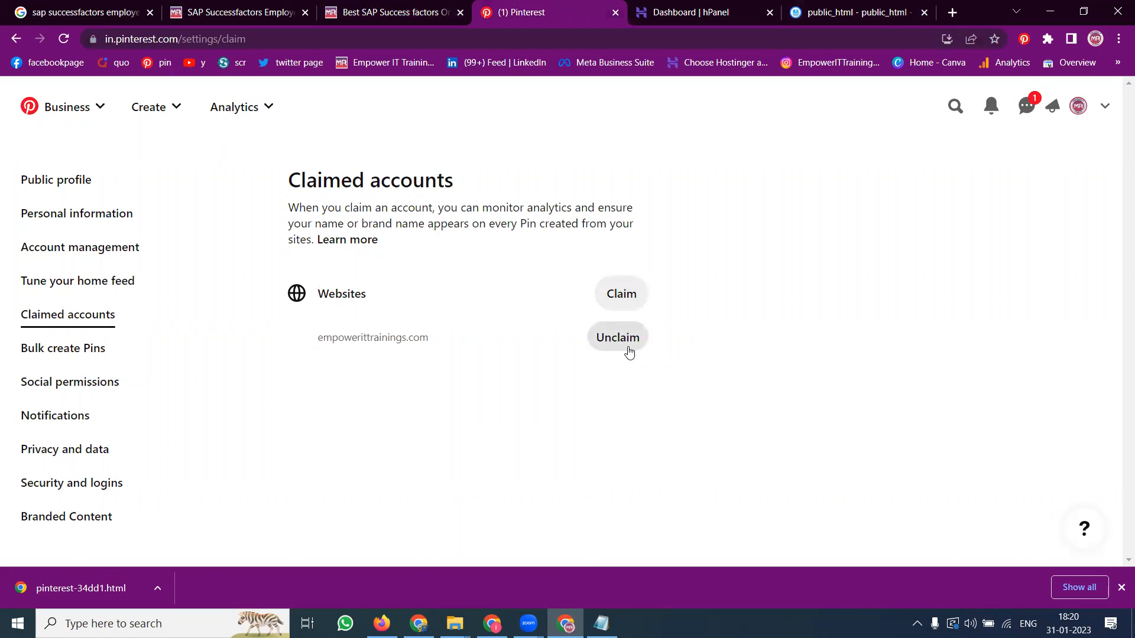
Step: Log out of the hosting File Browser, close the hosting pages, and cancel the newly opened website claim
{"action": "left_click", "coordinate": [628, 296]}
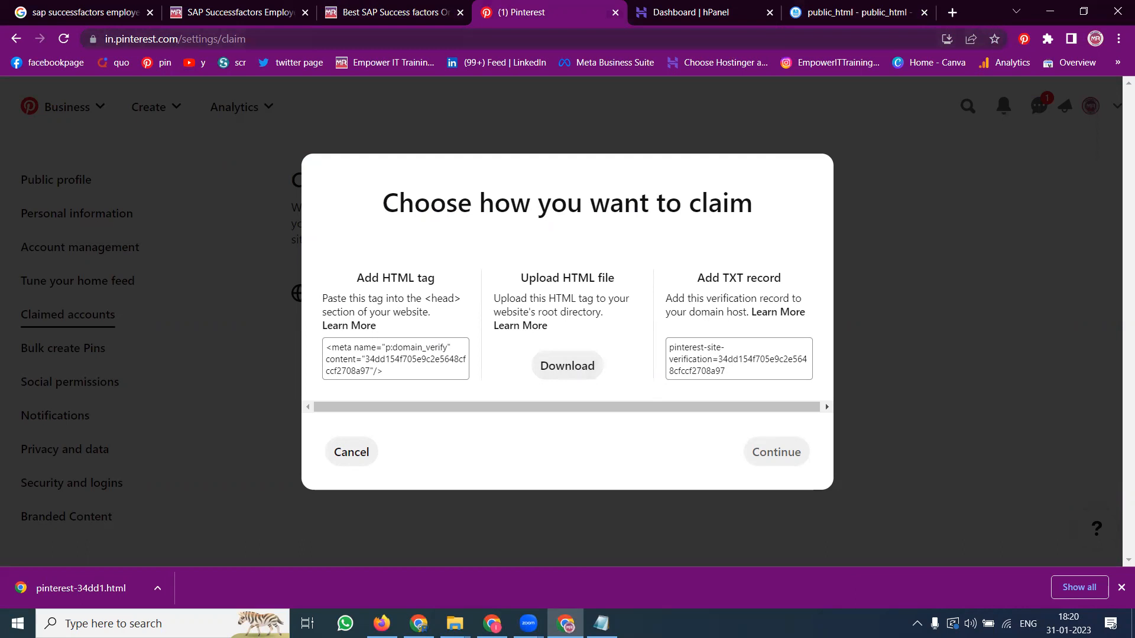
{"action": "left_click", "coordinate": [887, 12]}
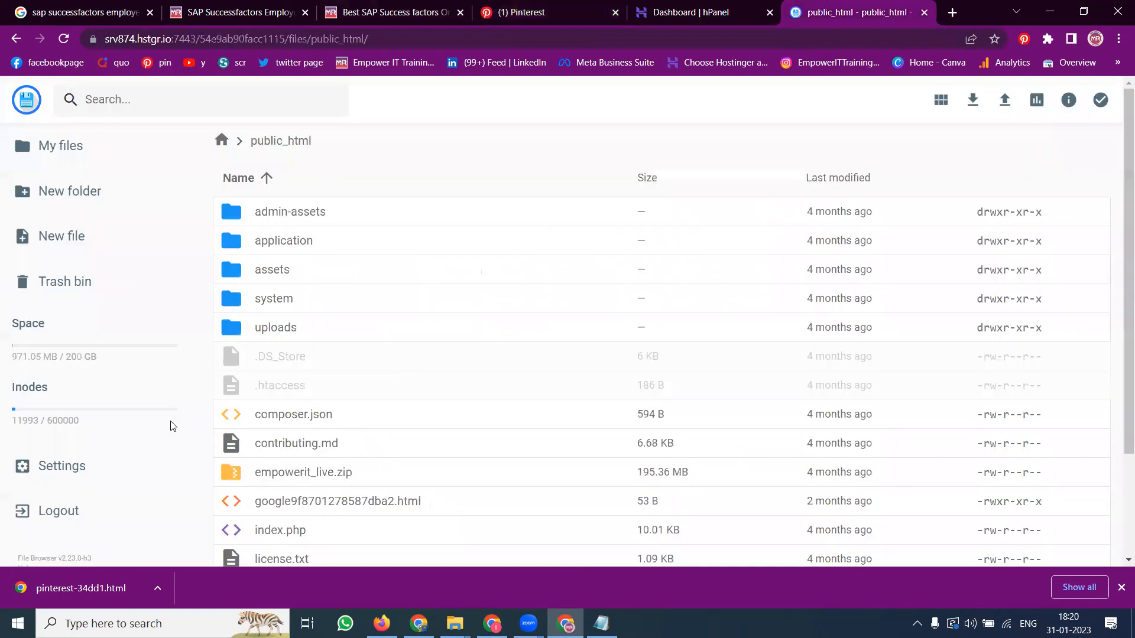
{"action": "left_click", "coordinate": [81, 513]}
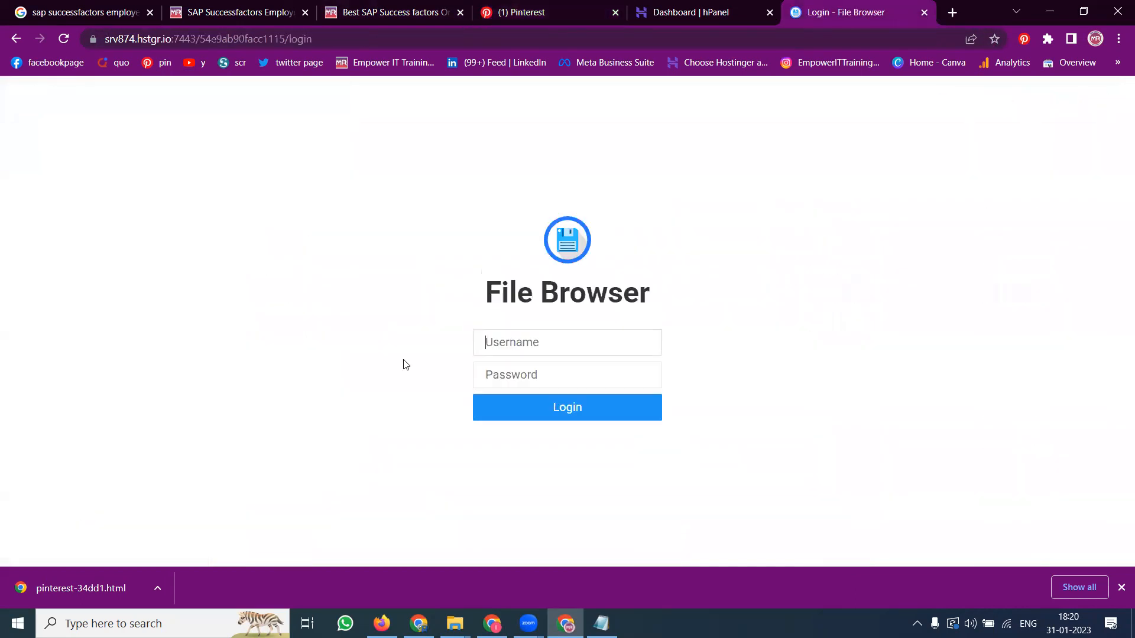
{"action": "left_click", "coordinate": [925, 13]}
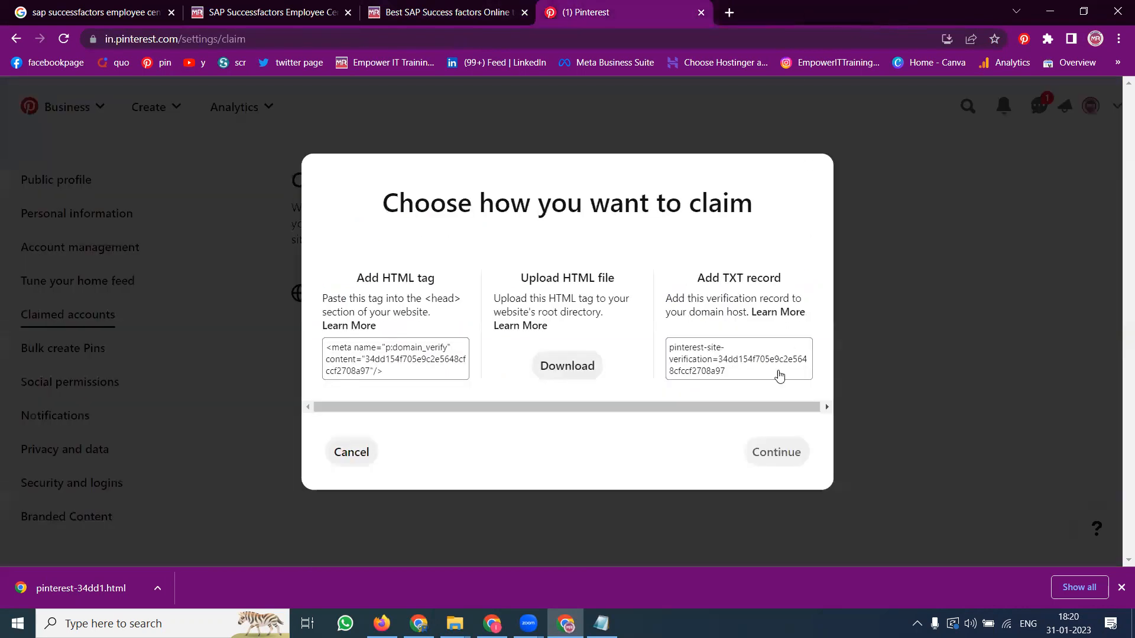
{"action": "left_click", "coordinate": [353, 452]}
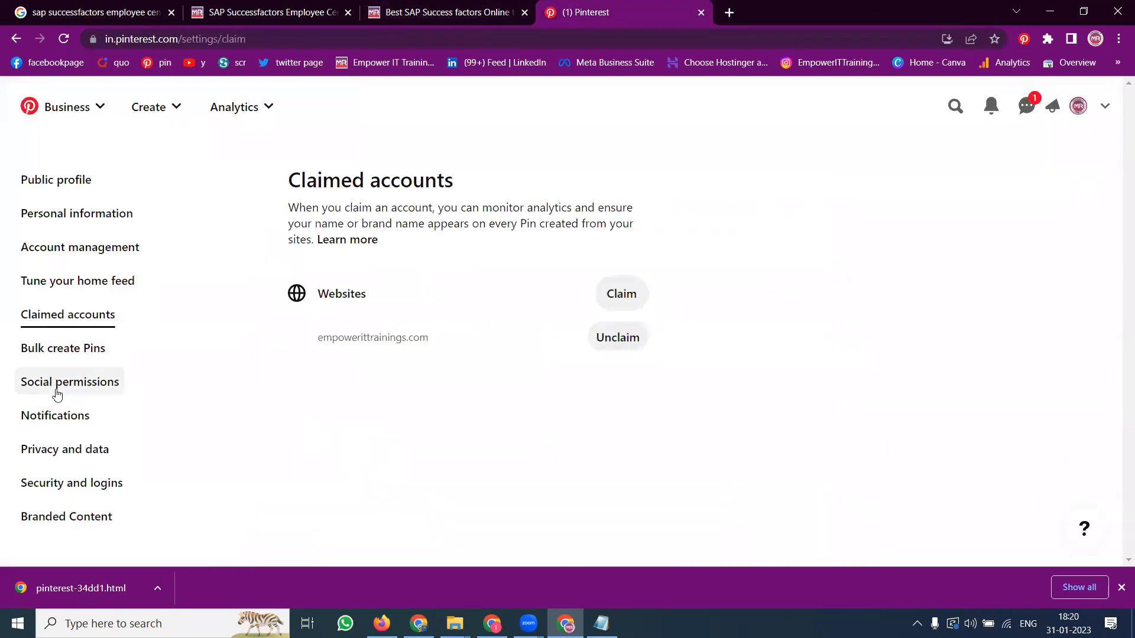
Step: Look through the social permissions, bulk Pin creation, notifications, and security and login settings
{"action": "left_click", "coordinate": [117, 379]}
{"action": "scroll", "coordinate": [602, 262], "scroll_direction": "down", "scroll_amount": 9}
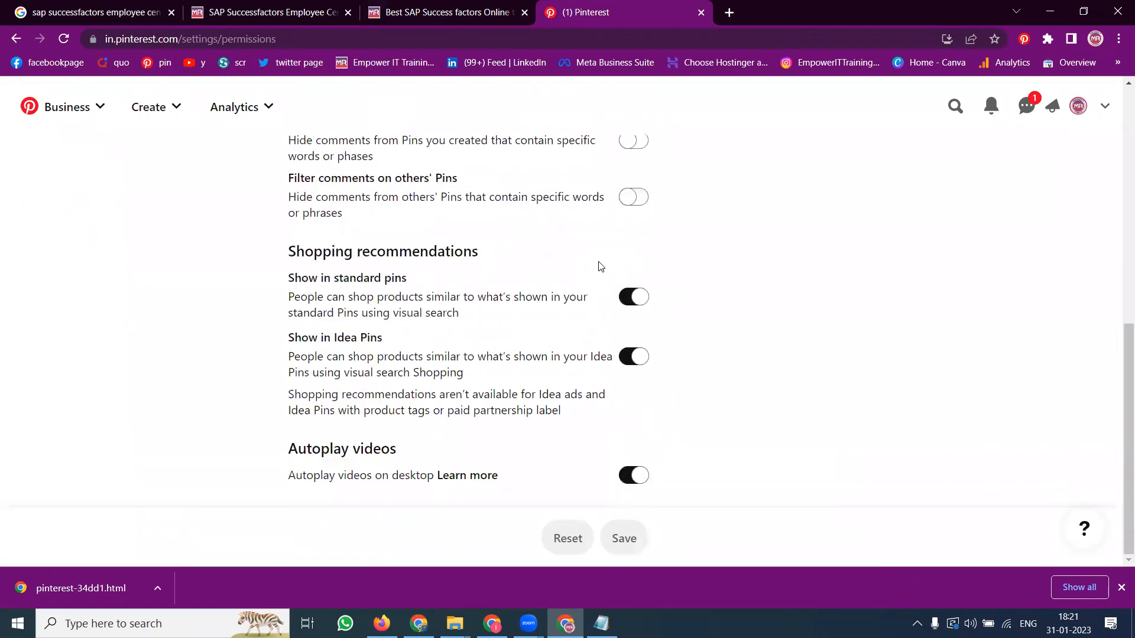
{"action": "scroll", "coordinate": [602, 266], "scroll_direction": "up", "scroll_amount": 9}
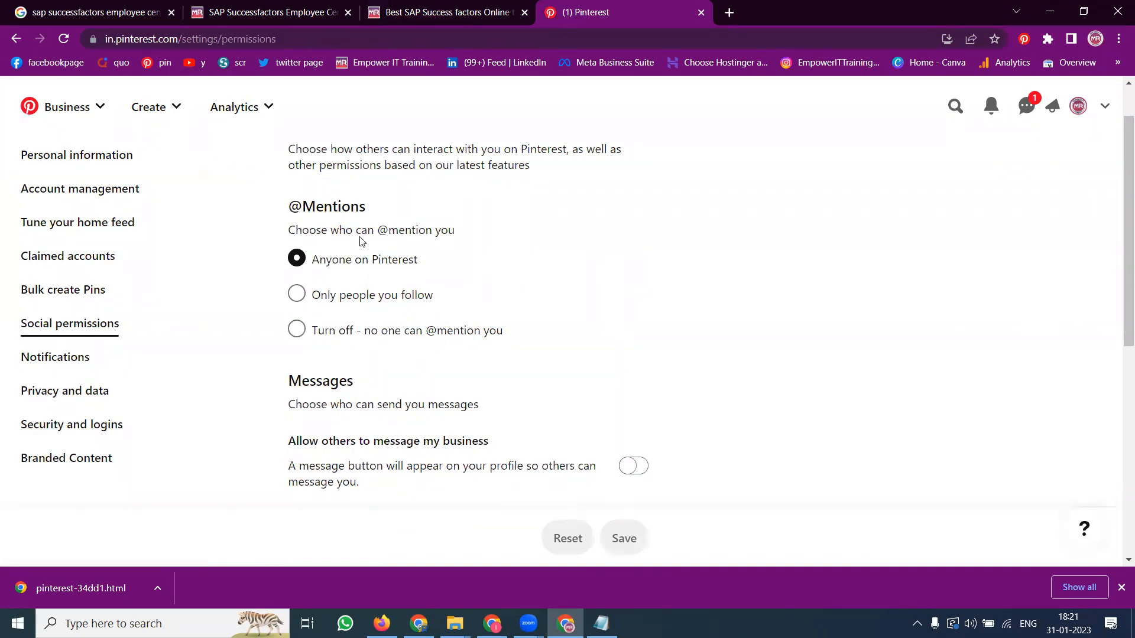
{"action": "left_click", "coordinate": [46, 290]}
{"action": "scroll", "coordinate": [325, 306], "scroll_direction": "down", "scroll_amount": 1}
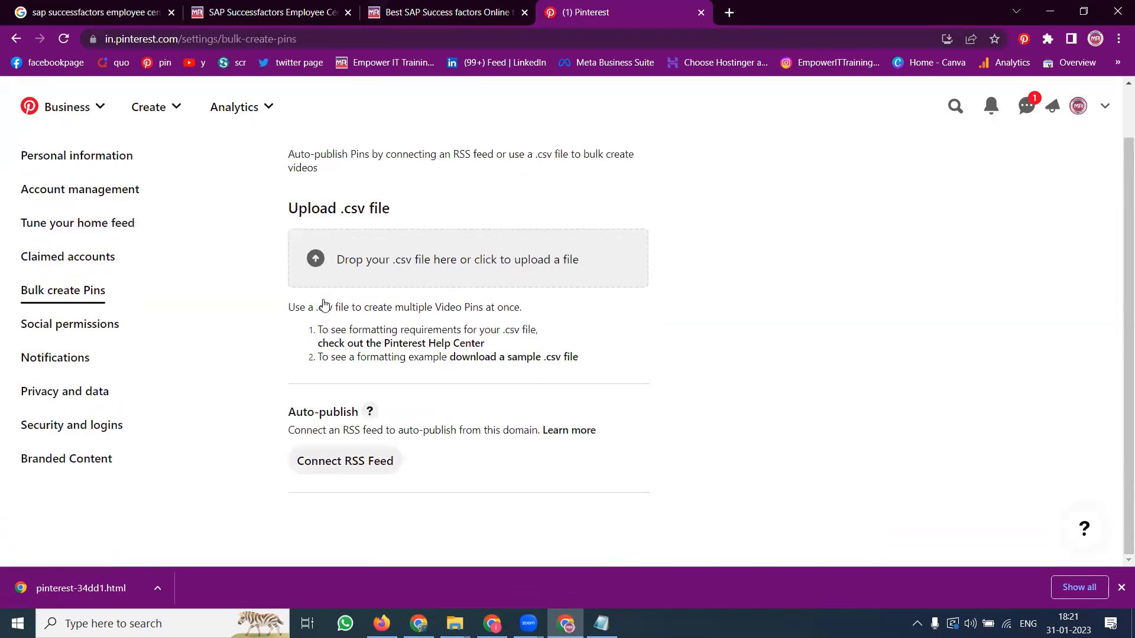
{"action": "left_click", "coordinate": [68, 358]}
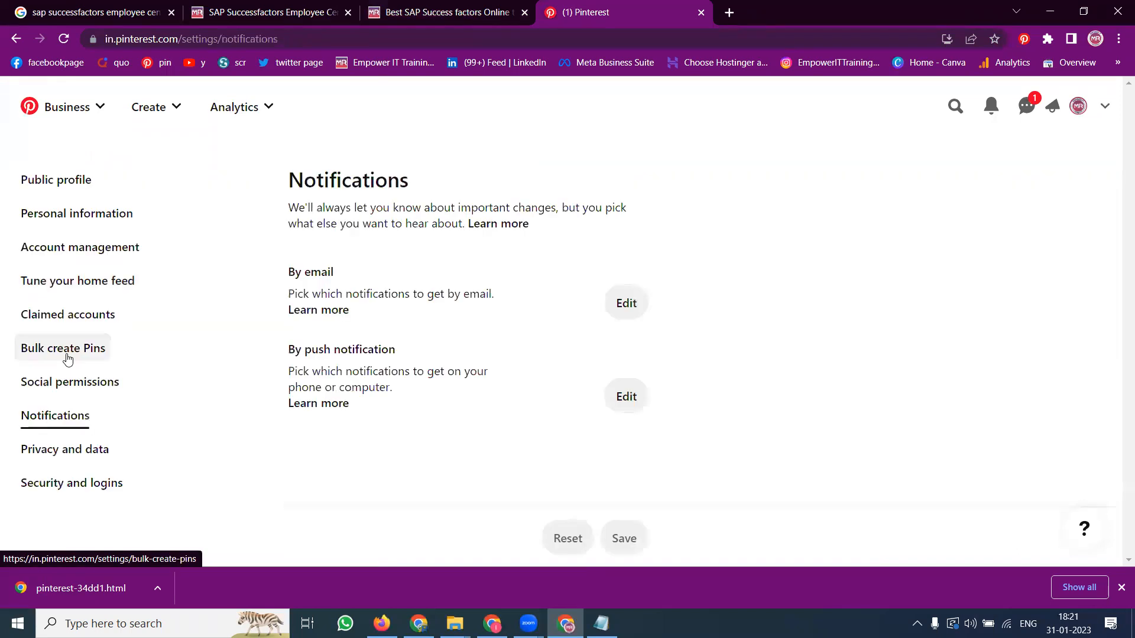
{"action": "left_click", "coordinate": [74, 482]}
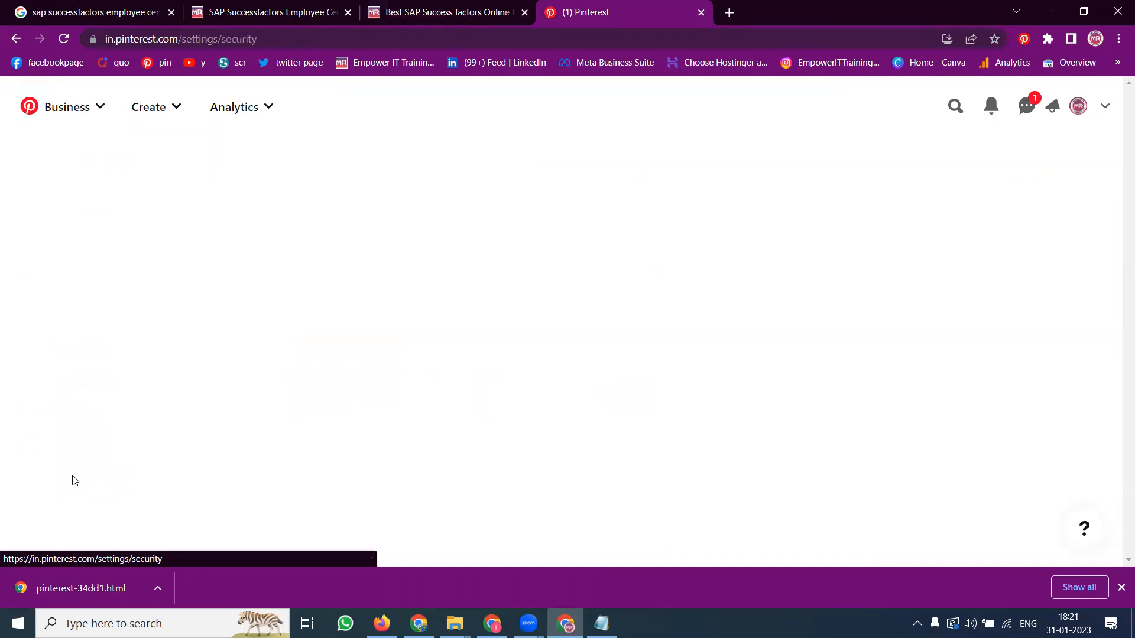
{"action": "scroll", "coordinate": [247, 279], "scroll_direction": "down", "scroll_amount": 3}
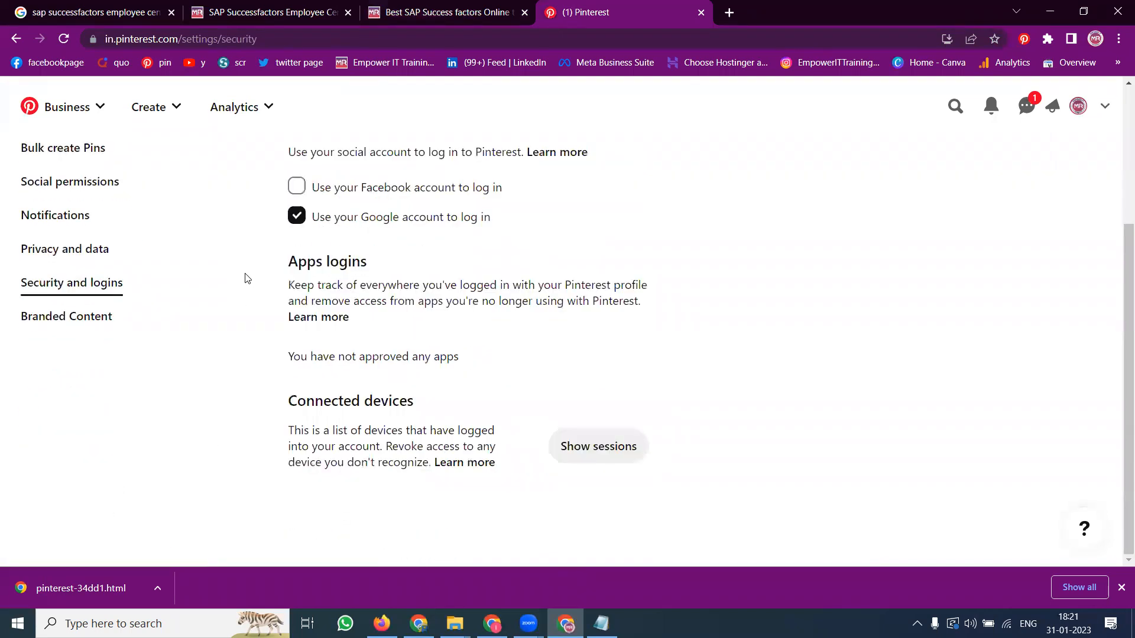
{"action": "scroll", "coordinate": [243, 276], "scroll_direction": "up", "scroll_amount": 4}
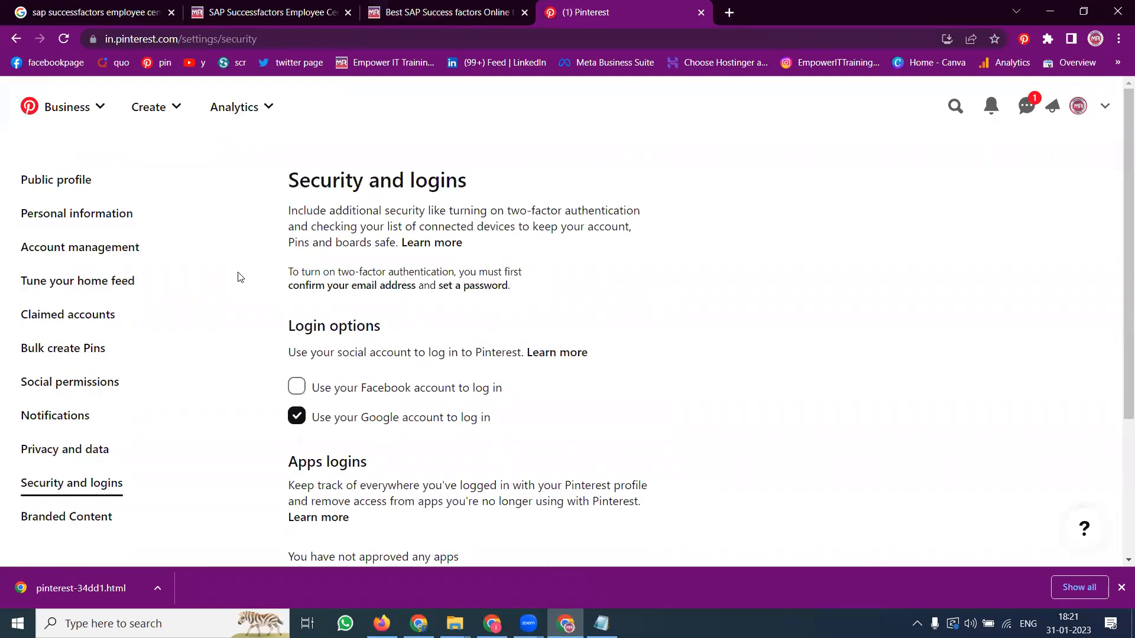
Step: Review the public profile and account management settings, including the options to convert, deactivate or delete the account
{"action": "left_click", "coordinate": [77, 182]}
{"action": "left_click", "coordinate": [78, 218]}
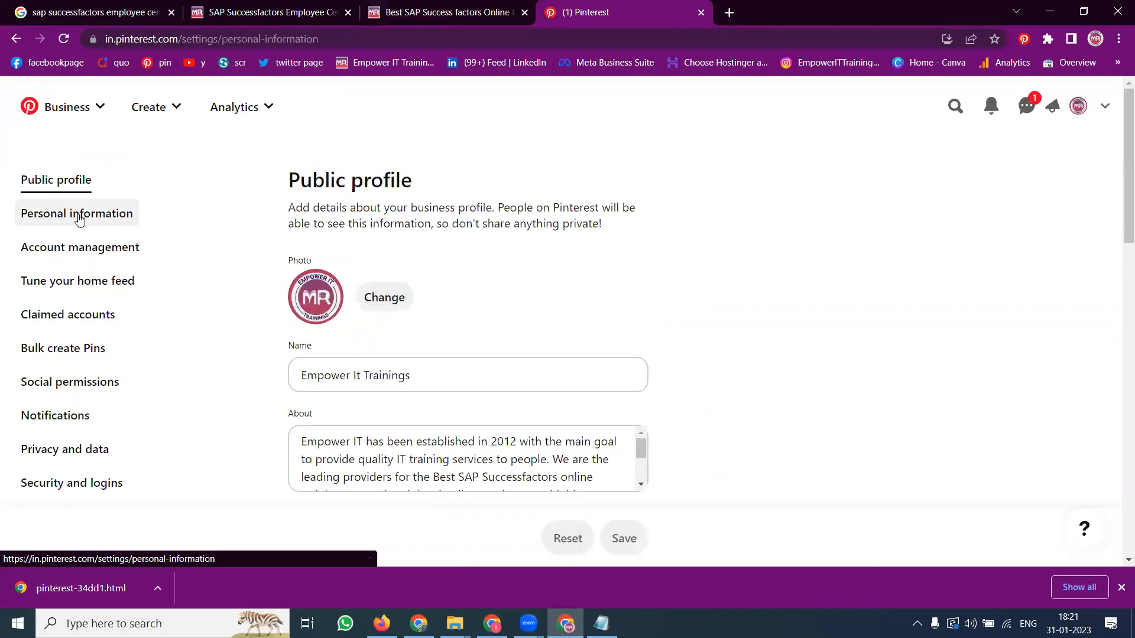
{"action": "left_click", "coordinate": [61, 313]}
{"action": "left_click", "coordinate": [57, 251]}
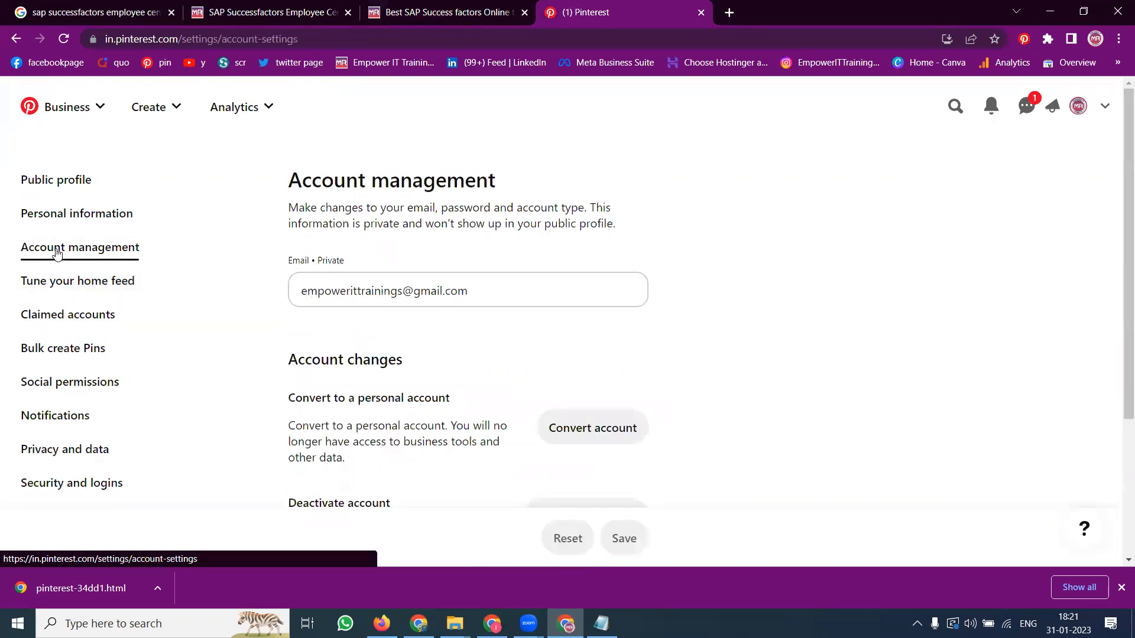
{"action": "scroll", "coordinate": [884, 276], "scroll_direction": "down", "scroll_amount": 3}
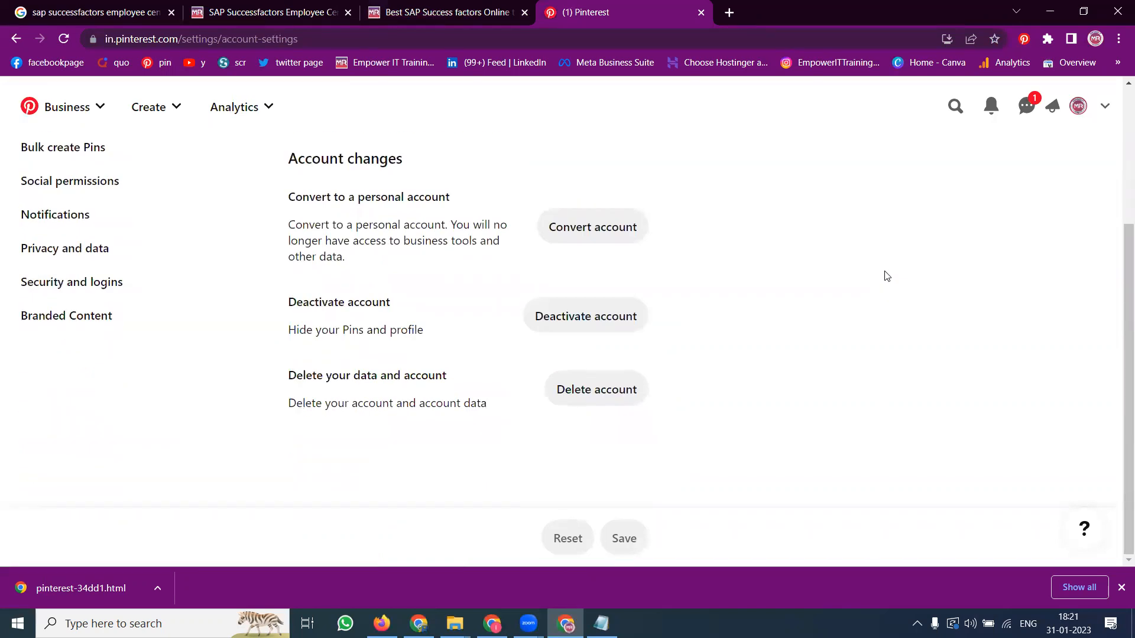
{"action": "scroll", "coordinate": [884, 276], "scroll_direction": "up", "scroll_amount": 3}
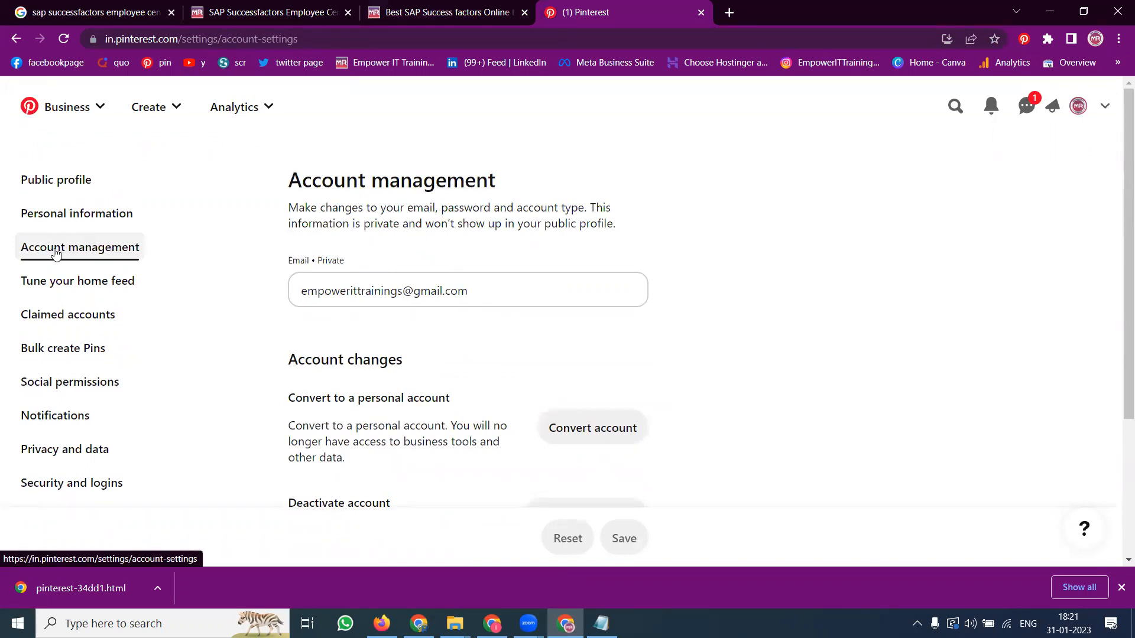
{"action": "scroll", "coordinate": [771, 347], "scroll_direction": "down", "scroll_amount": 3}
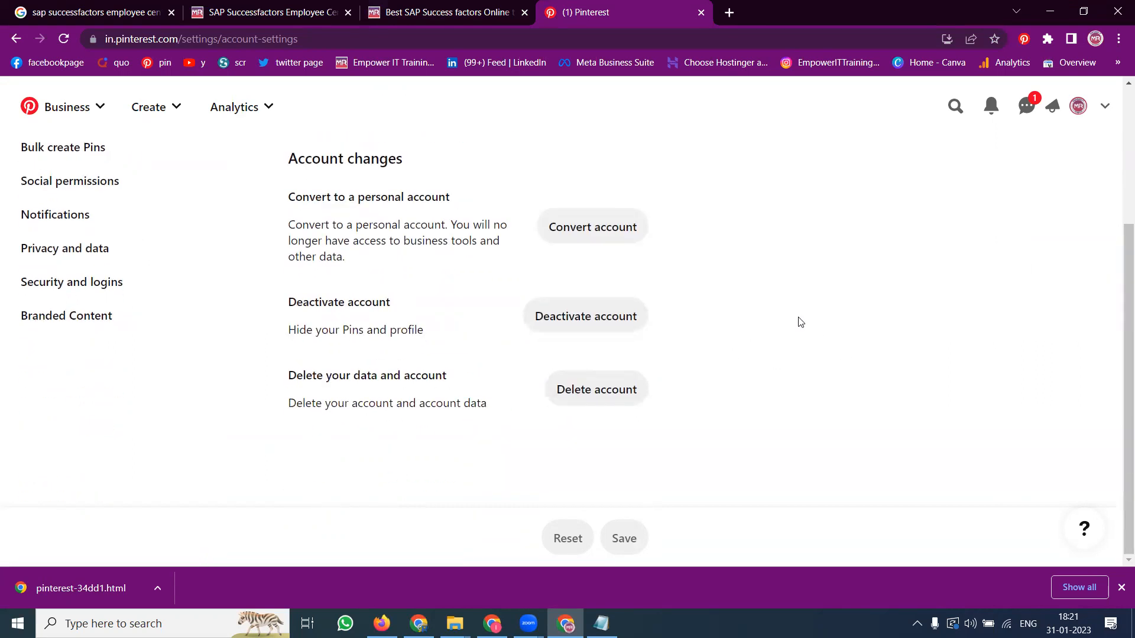
{"action": "scroll", "coordinate": [905, 284], "scroll_direction": "up", "scroll_amount": 3}
Step: Browse the created Pins on the Empower It Trainings profile and return to the website's SAP Successfactors Employee Central course page
{"action": "left_click", "coordinate": [1085, 104]}
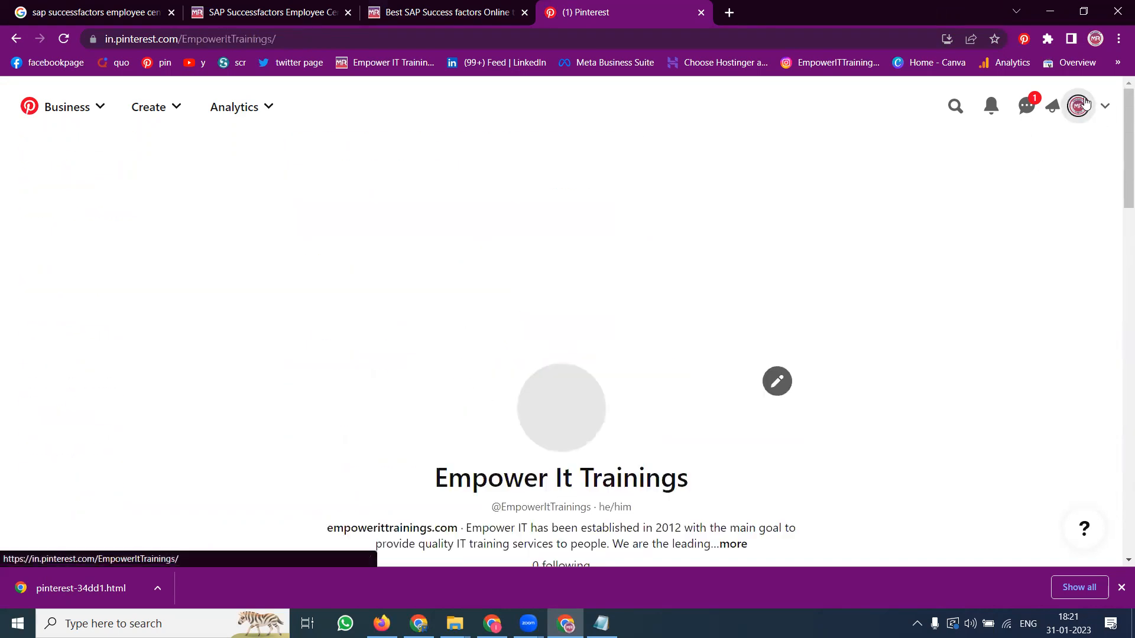
{"action": "scroll", "coordinate": [894, 235], "scroll_direction": "down", "scroll_amount": 5}
{"action": "scroll", "coordinate": [894, 235], "scroll_direction": "down", "scroll_amount": 4}
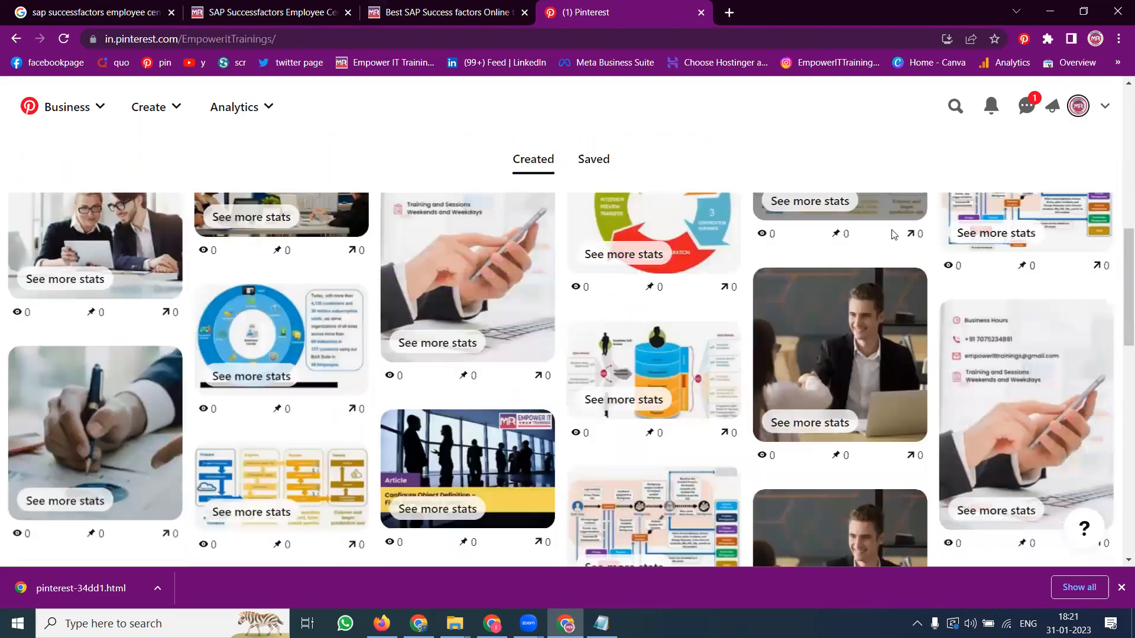
{"action": "scroll", "coordinate": [894, 235], "scroll_direction": "down", "scroll_amount": 4}
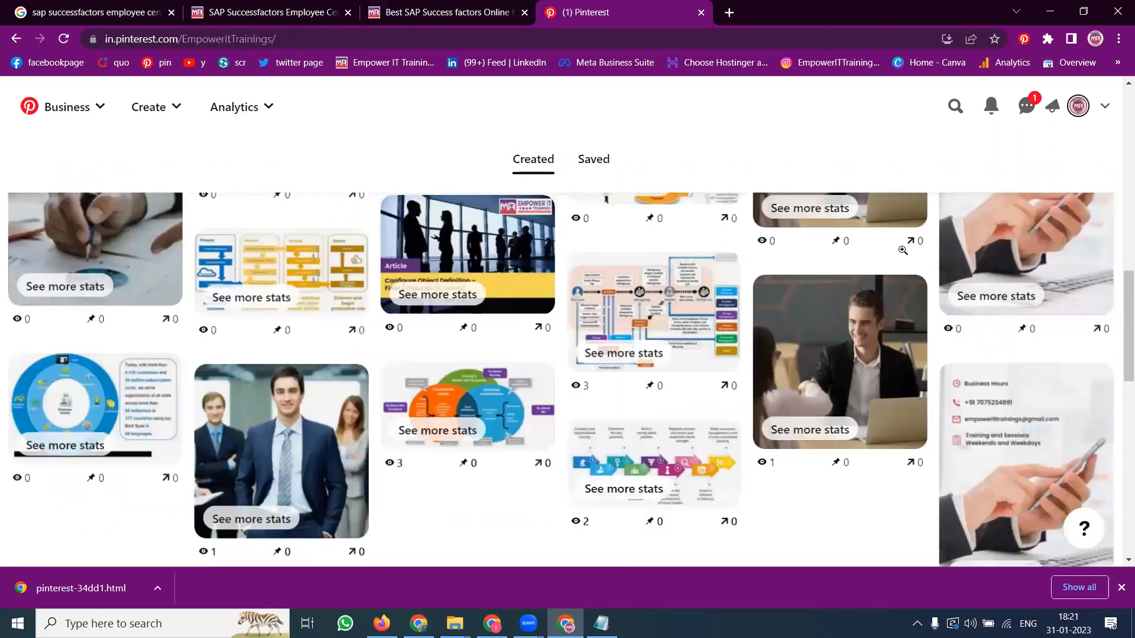
{"action": "left_click", "coordinate": [380, 17]}
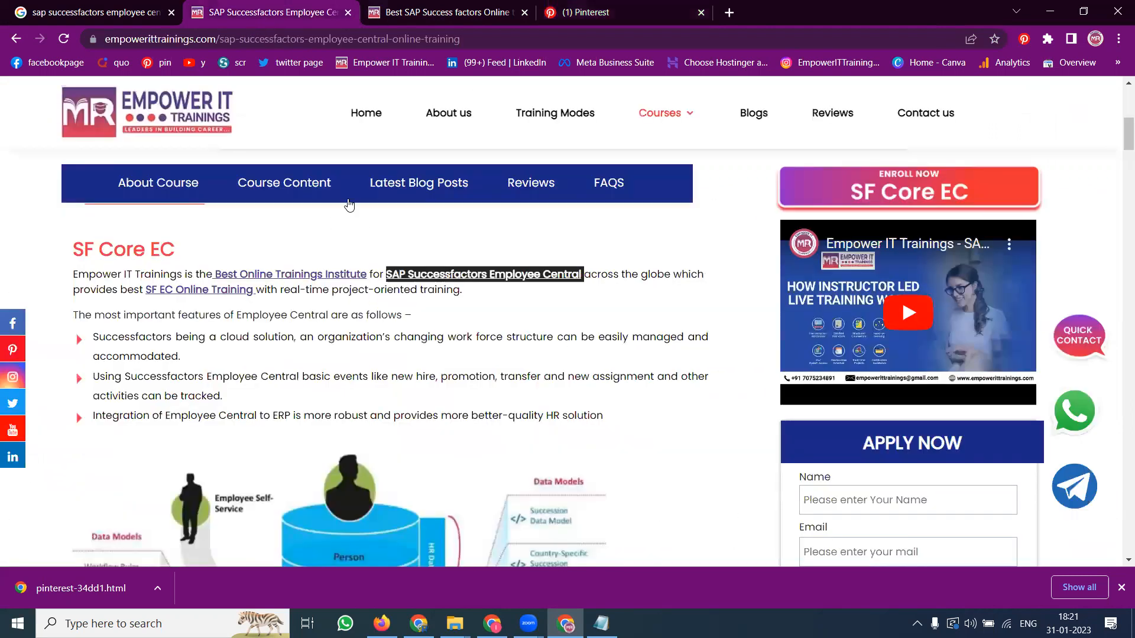
Step: Look through the created Pins on the Pinterest profile and show its saved boards
{"action": "left_click", "coordinate": [628, 14]}
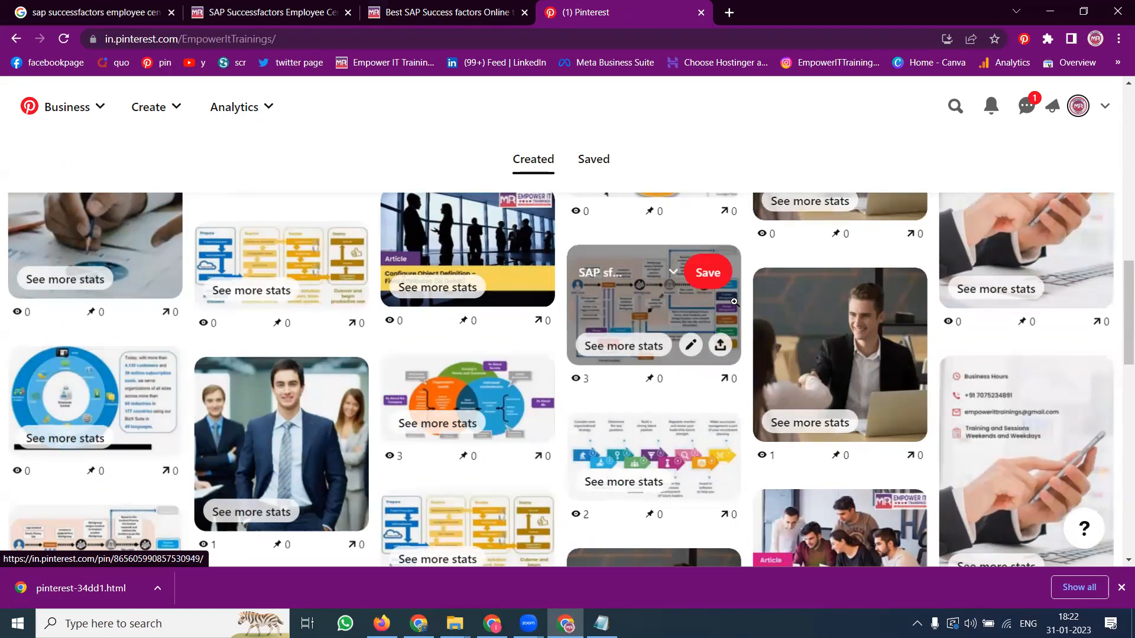
{"action": "scroll", "coordinate": [890, 353], "scroll_direction": "up", "scroll_amount": 8}
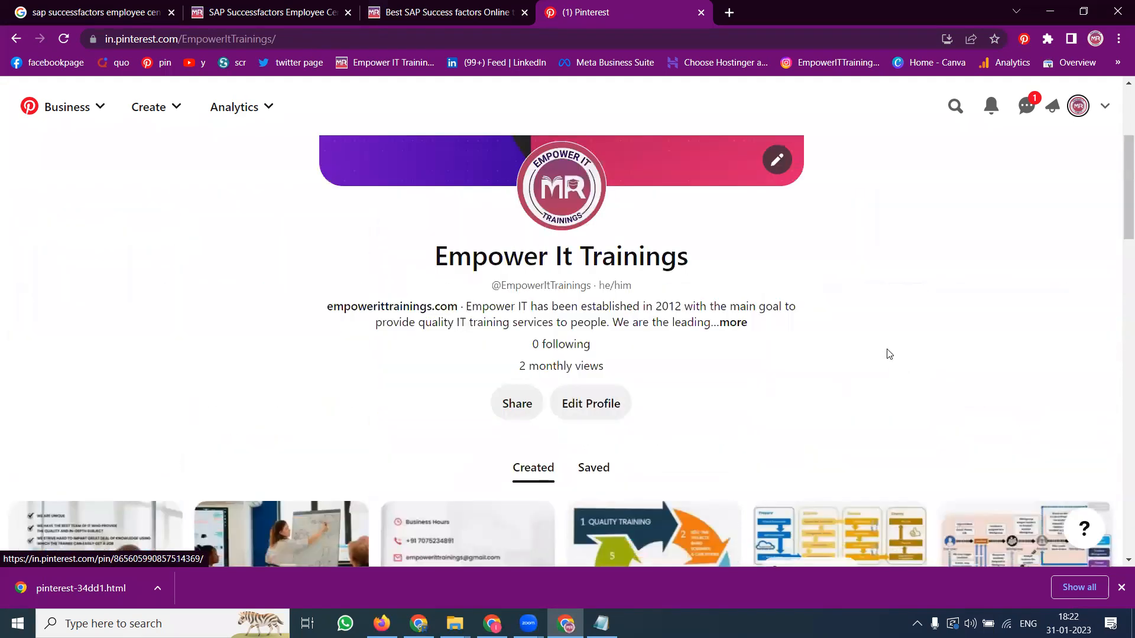
{"action": "left_click", "coordinate": [1122, 587]}
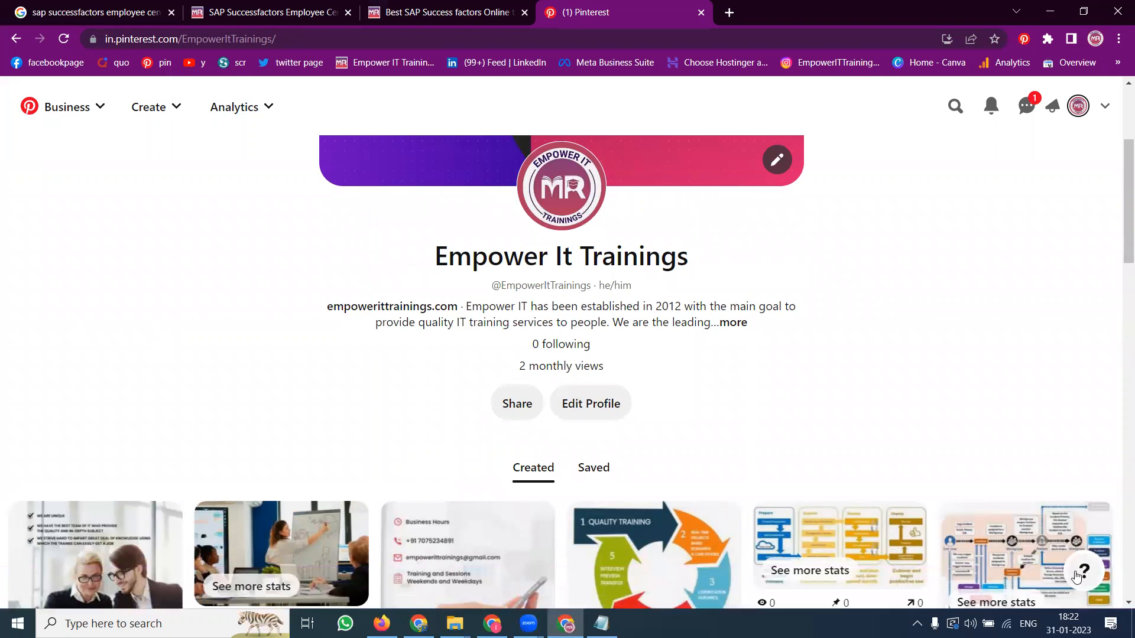
{"action": "left_click", "coordinate": [1084, 571]}
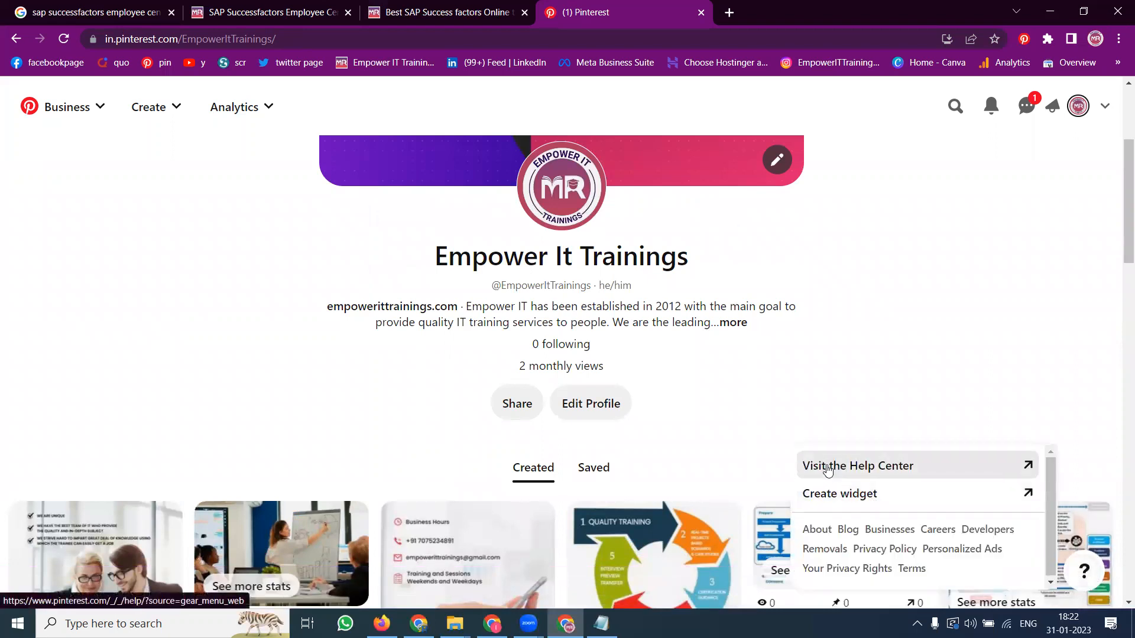
{"action": "left_click", "coordinate": [968, 306]}
{"action": "scroll", "coordinate": [940, 299], "scroll_direction": "down", "scroll_amount": 5}
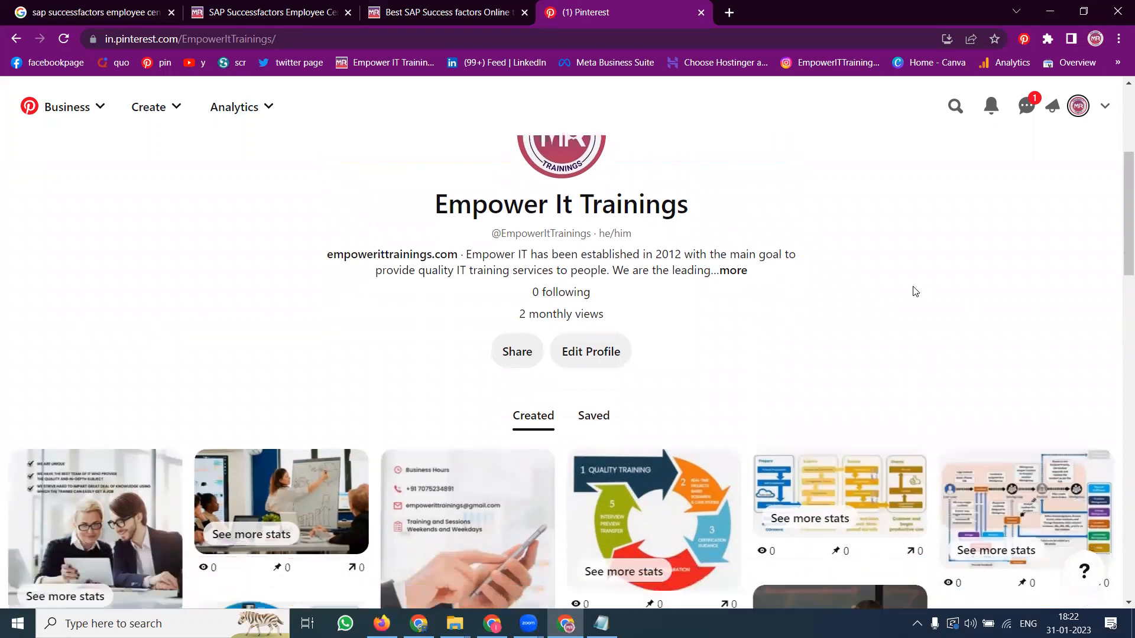
{"action": "left_click", "coordinate": [595, 175]}
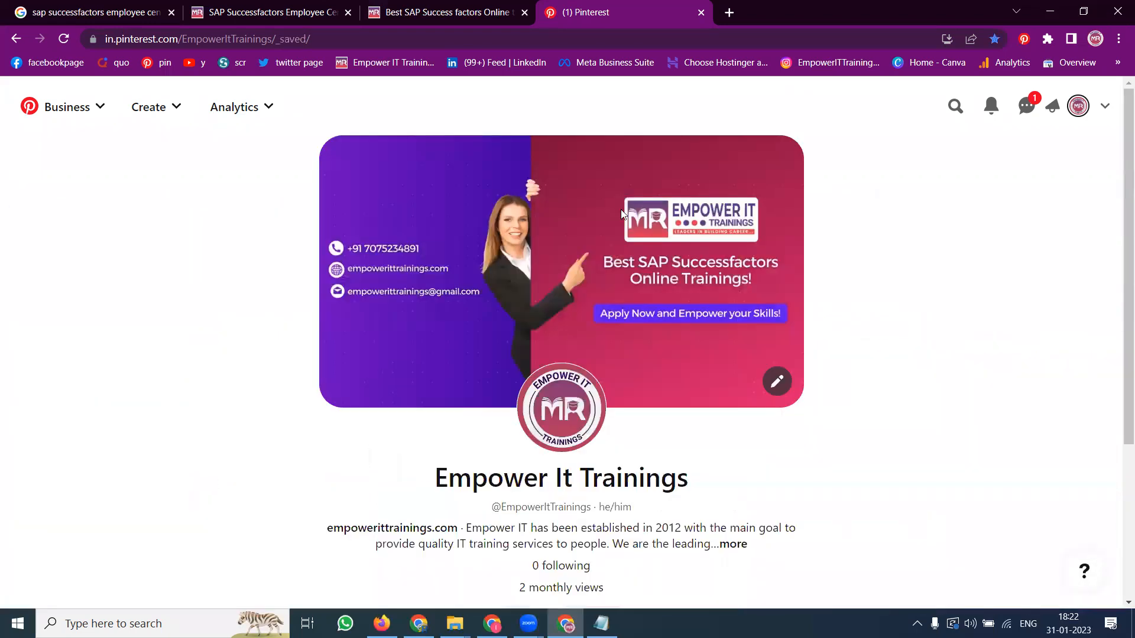
{"action": "scroll", "coordinate": [846, 271], "scroll_direction": "down", "scroll_amount": 8}
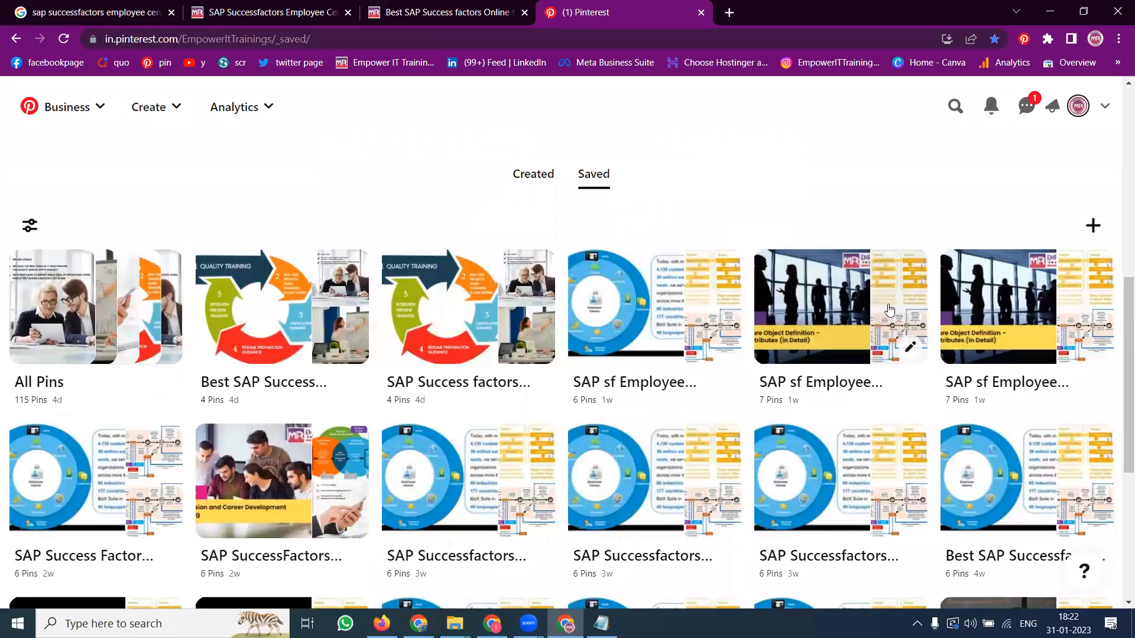
Step: Start a new board and try naming it with the Google search phrase shortened to "sap sf employee central online training in hyderabad"
{"action": "left_click", "coordinate": [1088, 226]}
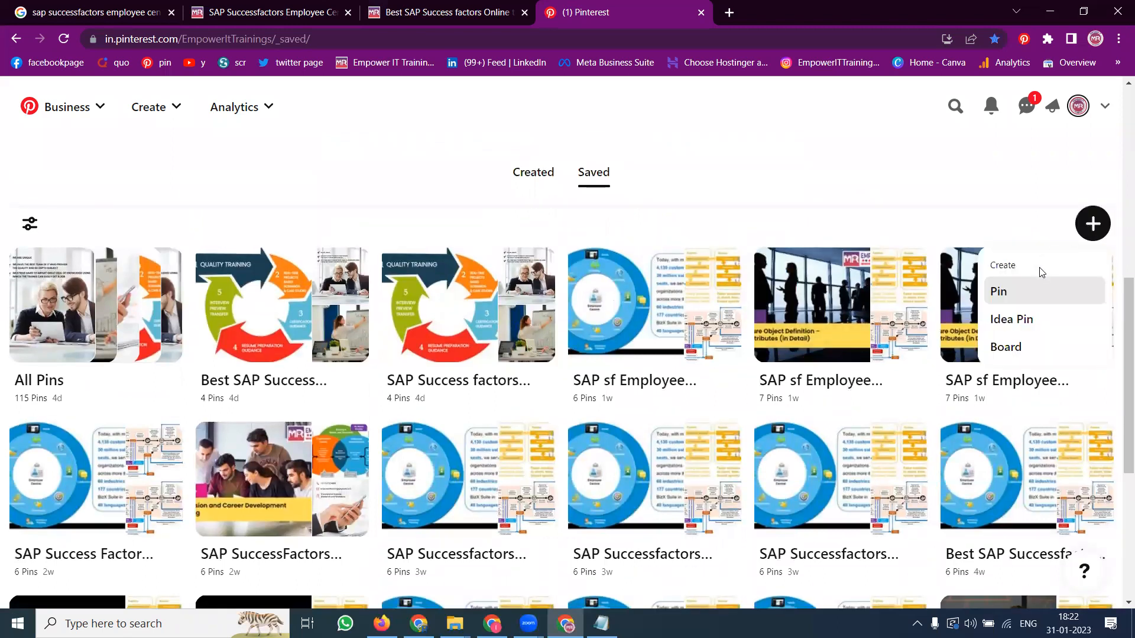
{"action": "left_click", "coordinate": [1005, 347]}
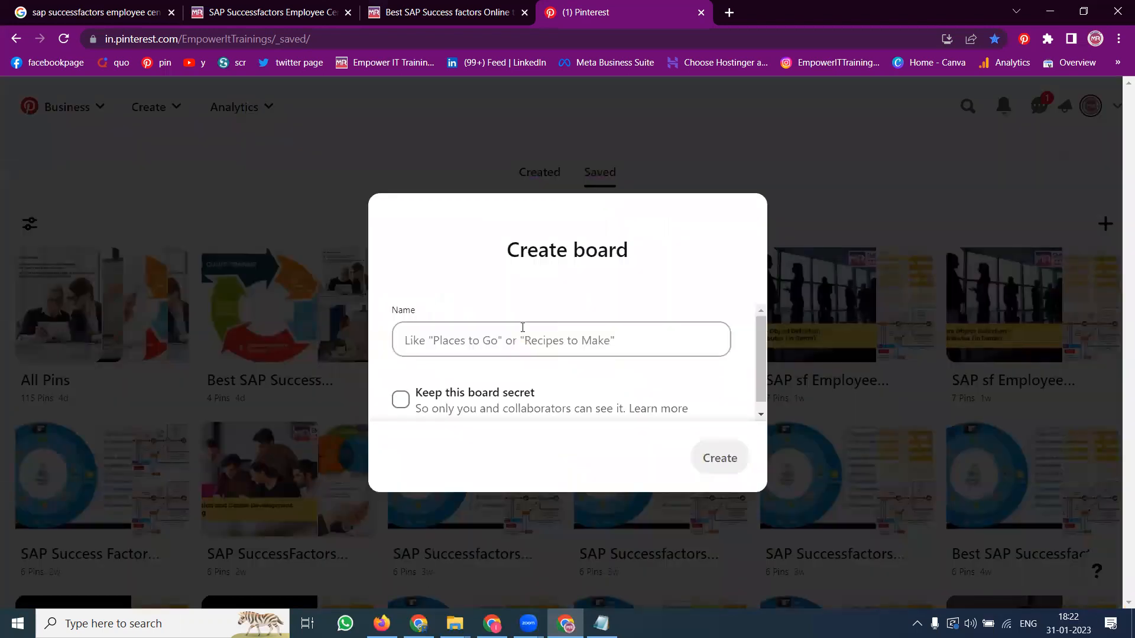
{"action": "left_click", "coordinate": [112, 13]}
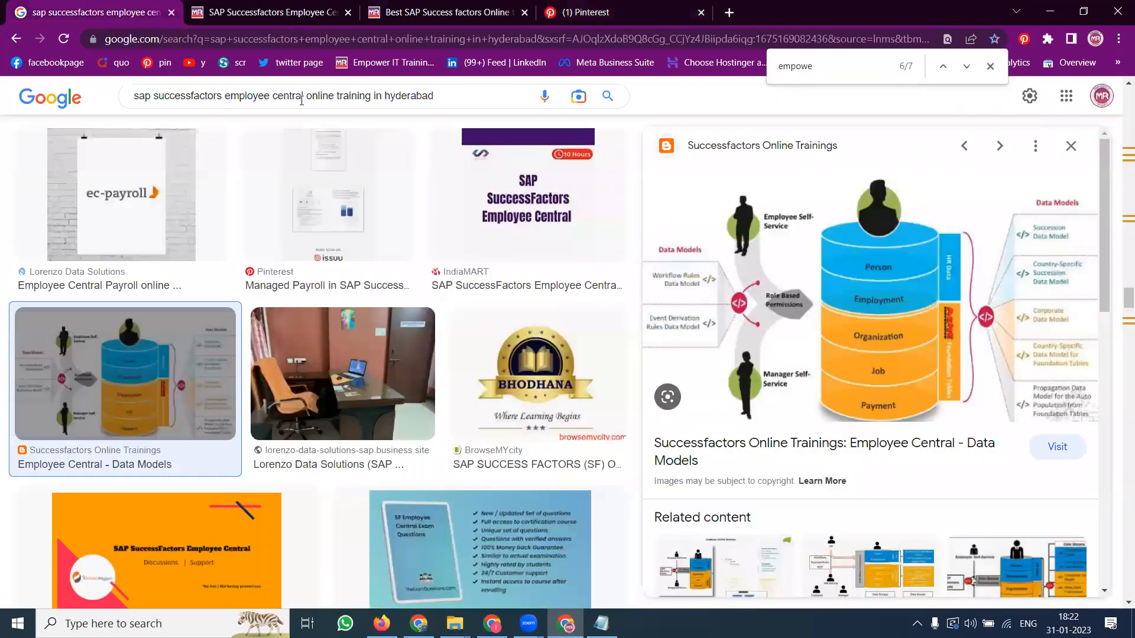
{"action": "double_click", "coordinate": [196, 95]}
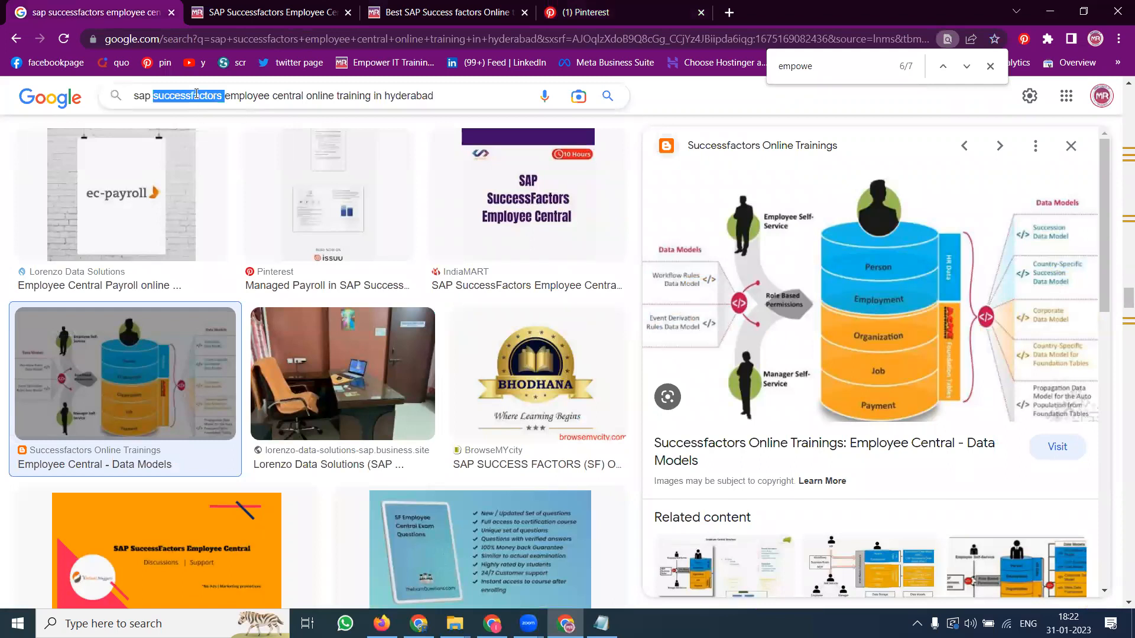
{"action": "type", "text": "sf"}
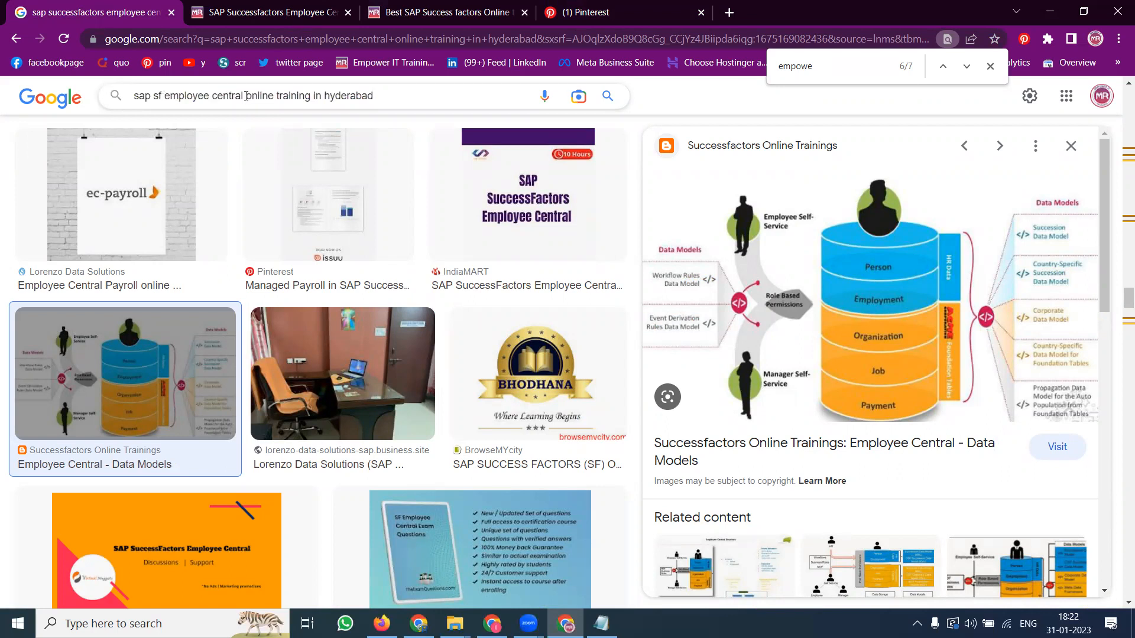
{"action": "key", "text": "ctrl+a"}
{"action": "key", "text": "ctrl+c"}
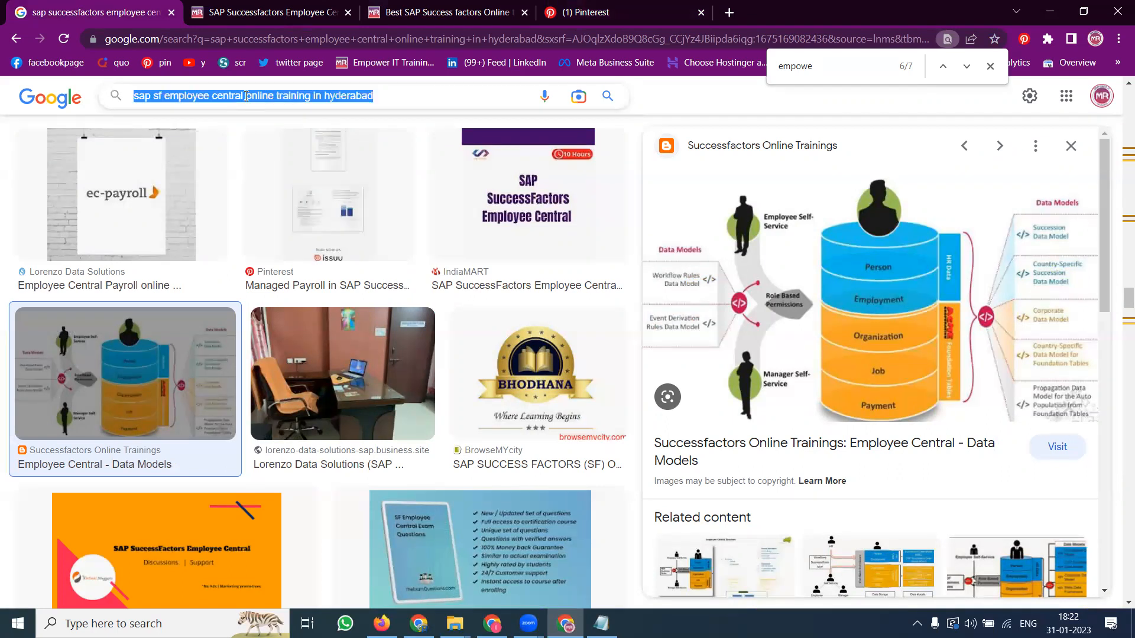
{"action": "left_click", "coordinate": [586, 12]}
{"action": "left_click", "coordinate": [535, 339]}
{"action": "key", "text": "ctrl+v"}
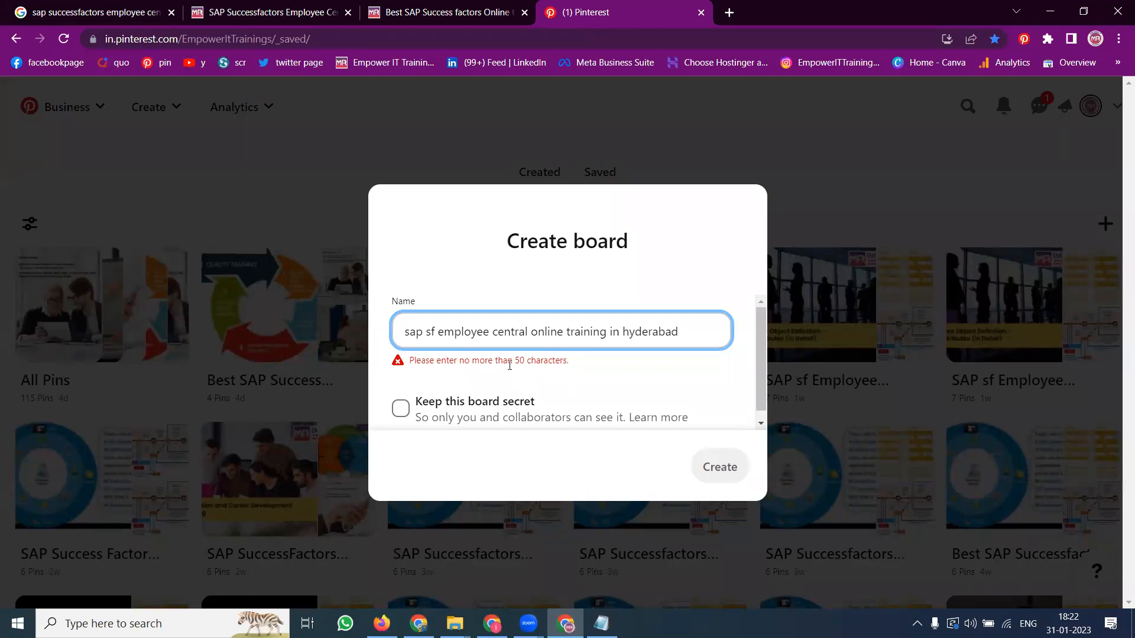
Step: Clear the over-long board name after copying it and paste the phrase into a new Notepad document
{"action": "key", "text": "ctrl+a"}
{"action": "key", "text": "ctrl+c"}
{"action": "key", "text": "BackSpace"}
{"action": "key", "text": "super+r"}
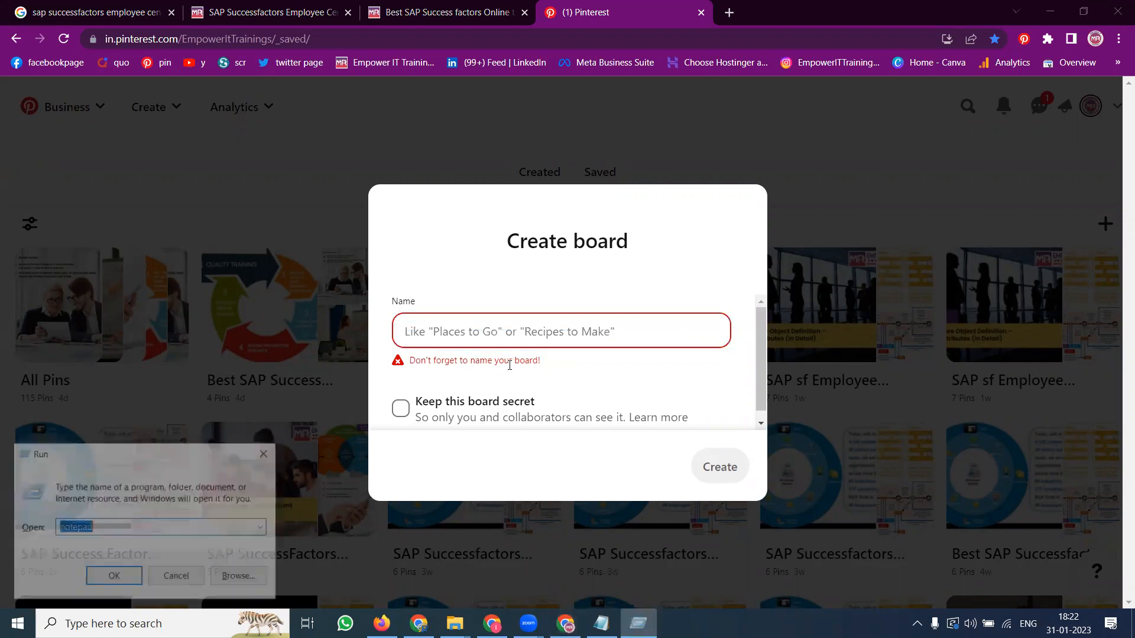
{"action": "key", "text": "Return"}
{"action": "key", "text": "ctrl+v"}
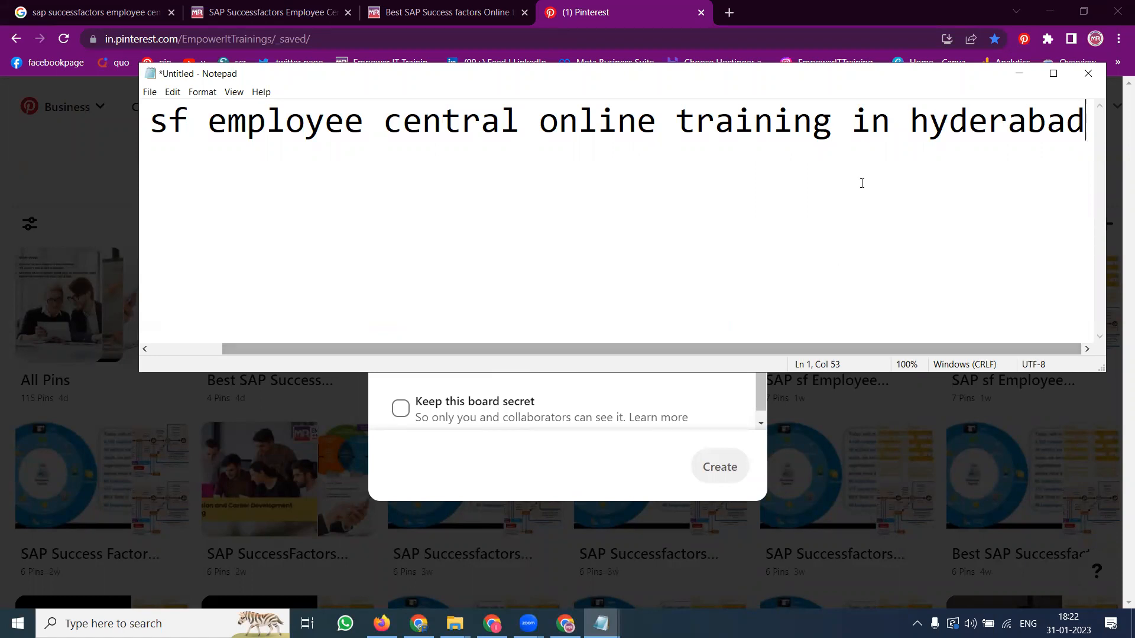
Step: Remove the word "in" from the phrase in Notepad, copy the shortened text and return to the board creation form
{"action": "left_click", "coordinate": [913, 125]}
{"action": "key", "text": "BackSpace"}
{"action": "key", "text": "BackSpace"}
{"action": "key", "text": "BackSpace"}
{"action": "key", "text": "BackSpace"}
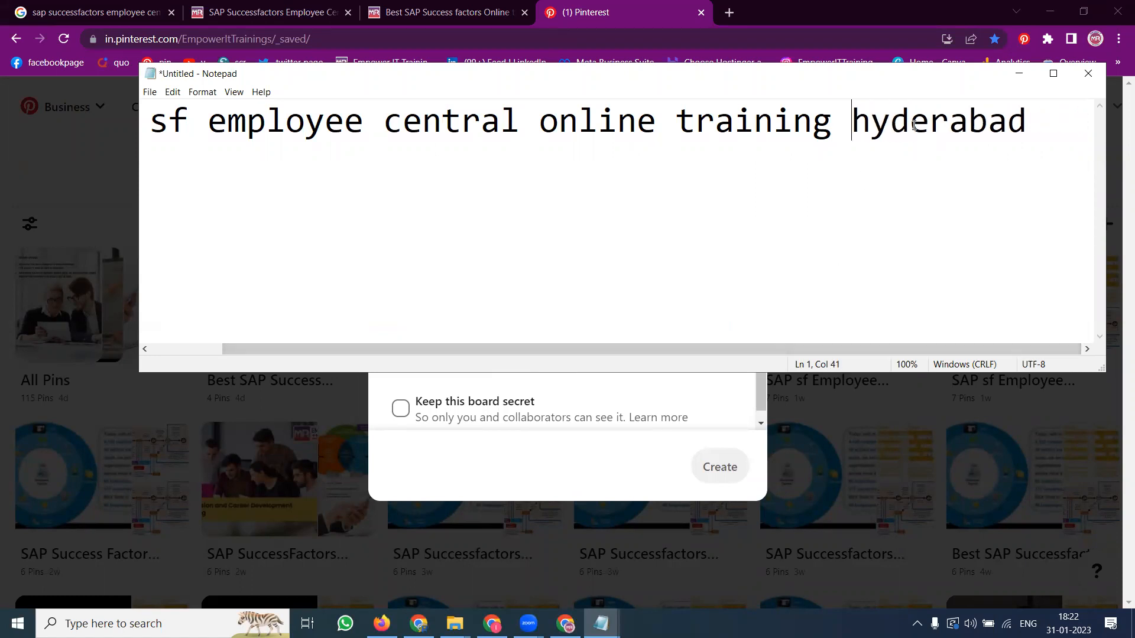
{"action": "left_click", "coordinate": [1086, 153]}
{"action": "key", "text": "ctrl+a"}
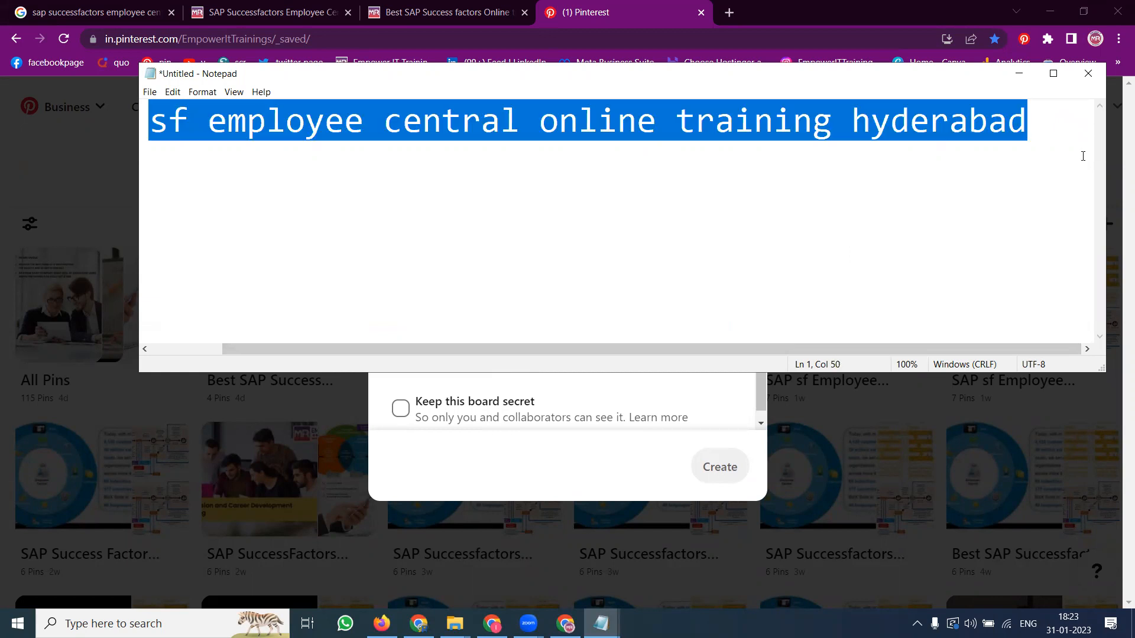
{"action": "left_click", "coordinate": [1019, 73]}
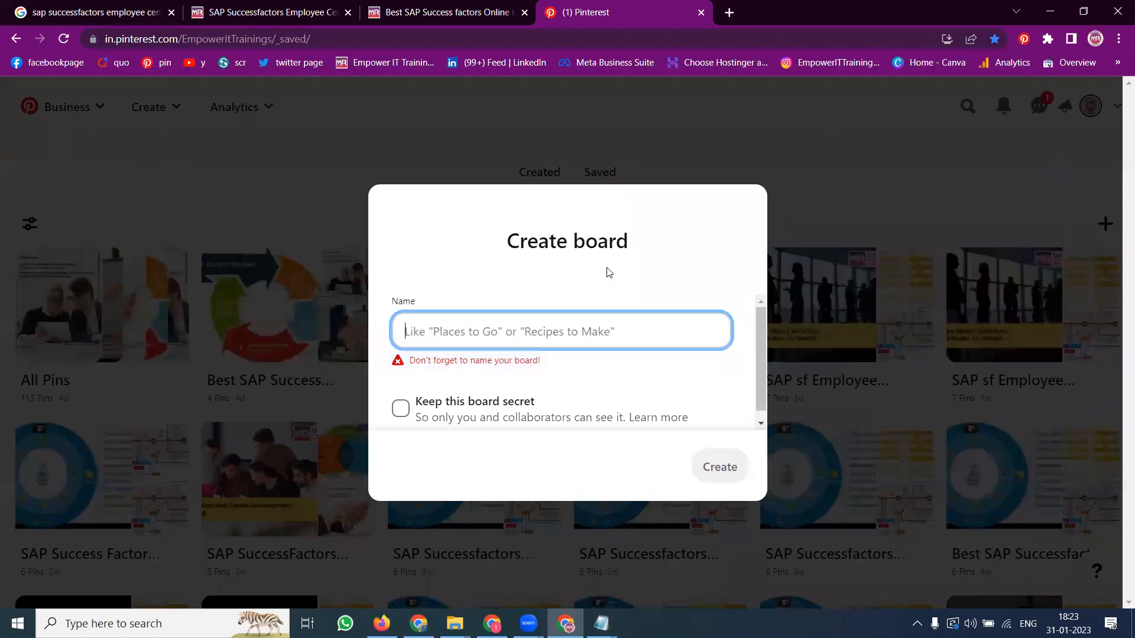
Step: Create the board with the name "sap sf employee central online training hyderabad" without saving any suggested Pins to it
{"action": "type", "text": "sap sf employee central online training hyderabad"}
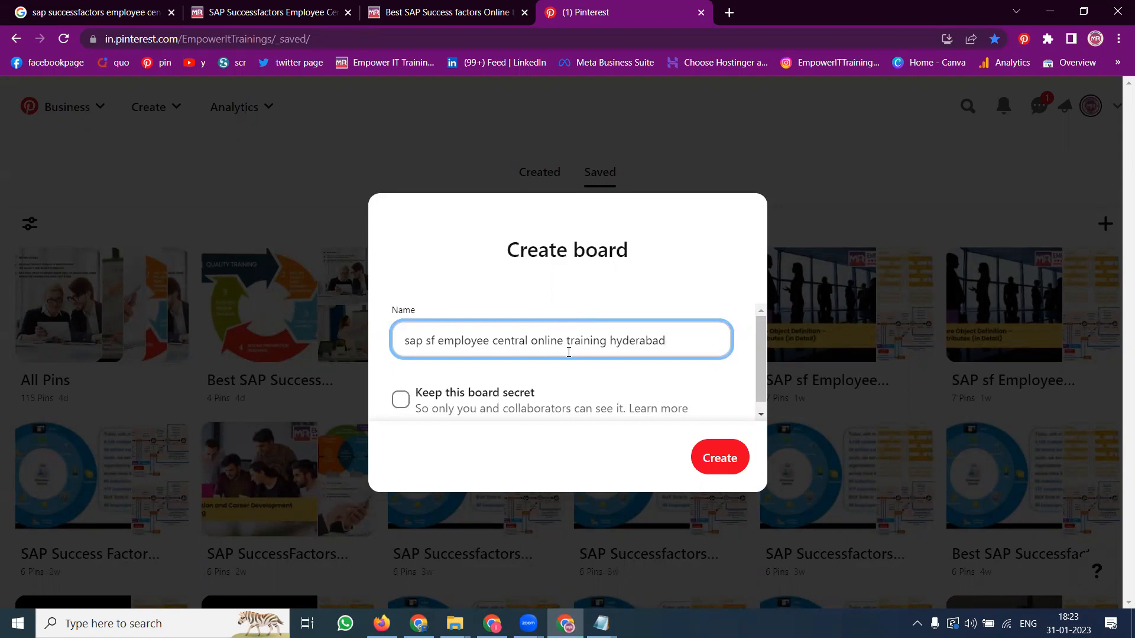
{"action": "left_click", "coordinate": [734, 456]}
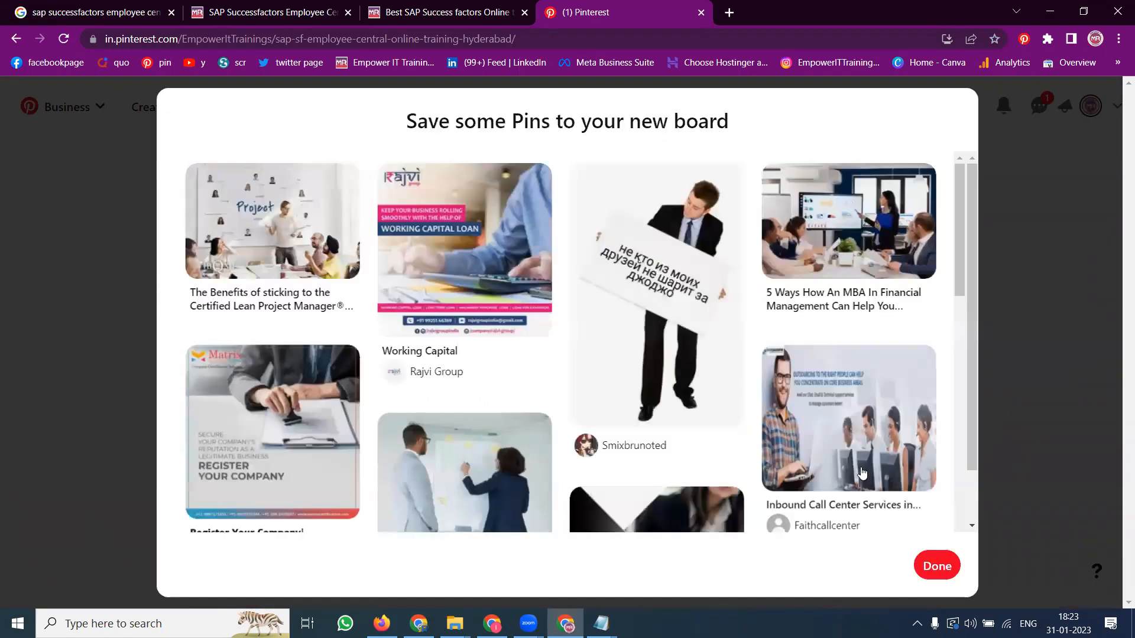
{"action": "left_click", "coordinate": [938, 565]}
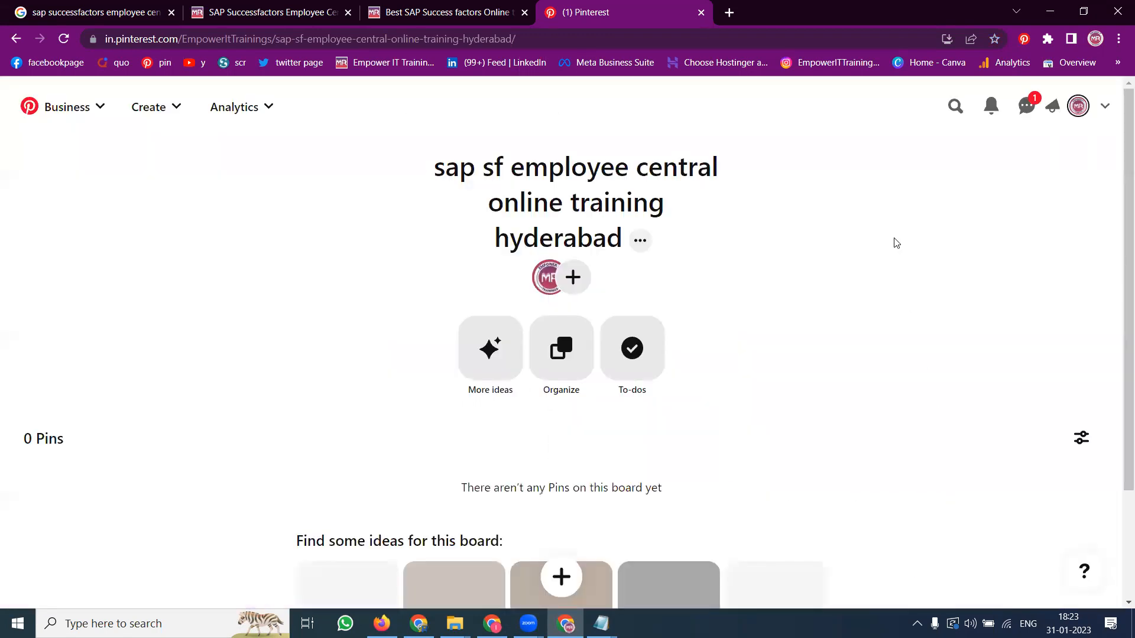
{"action": "scroll", "coordinate": [890, 245], "scroll_direction": "down", "scroll_amount": 2}
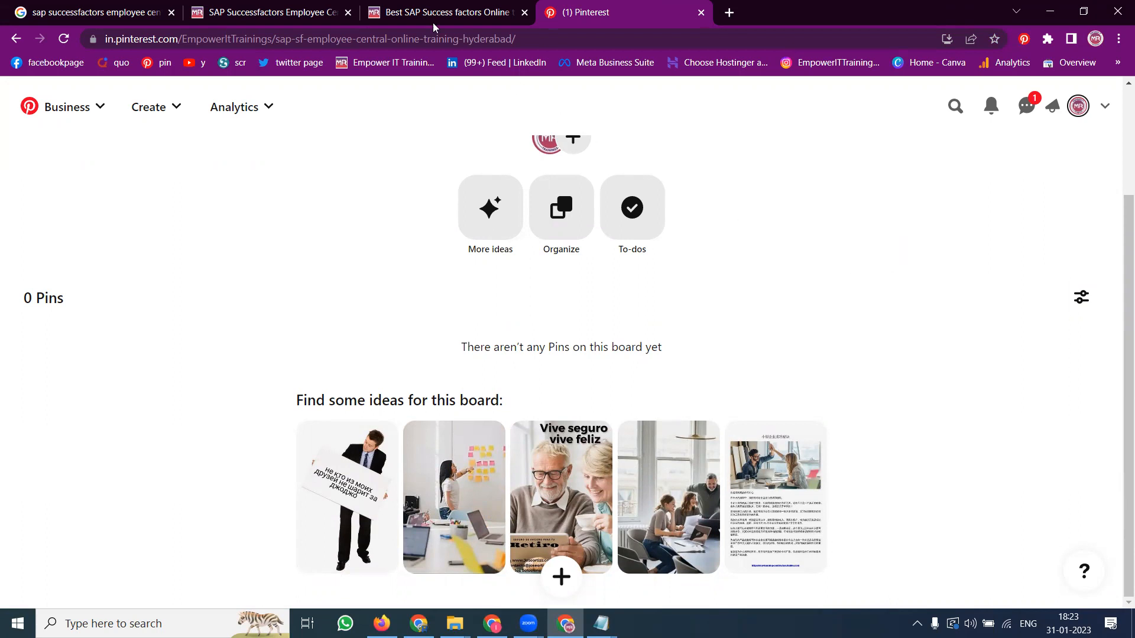
{"action": "left_click", "coordinate": [323, 6]}
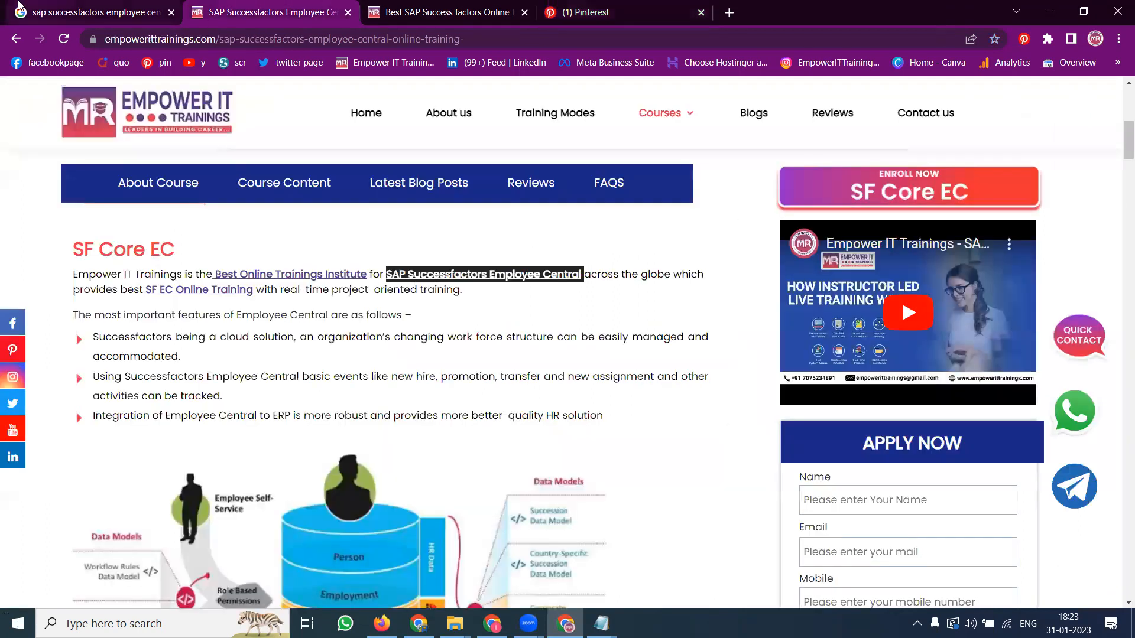
{"action": "left_click", "coordinate": [19, 6]}
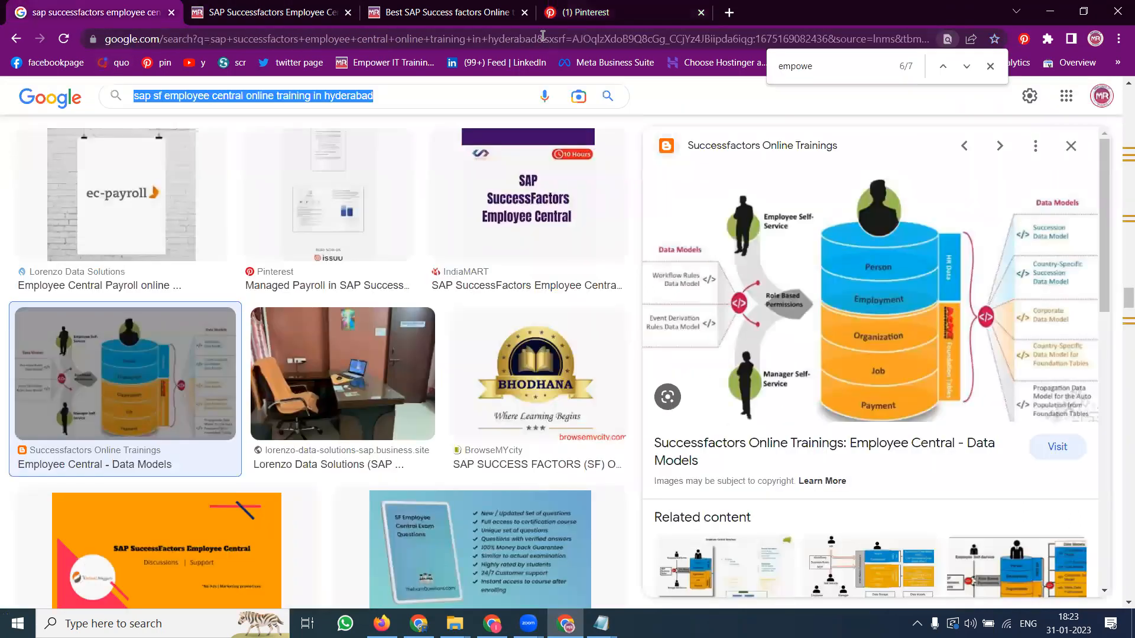
{"action": "left_click", "coordinate": [594, 13]}
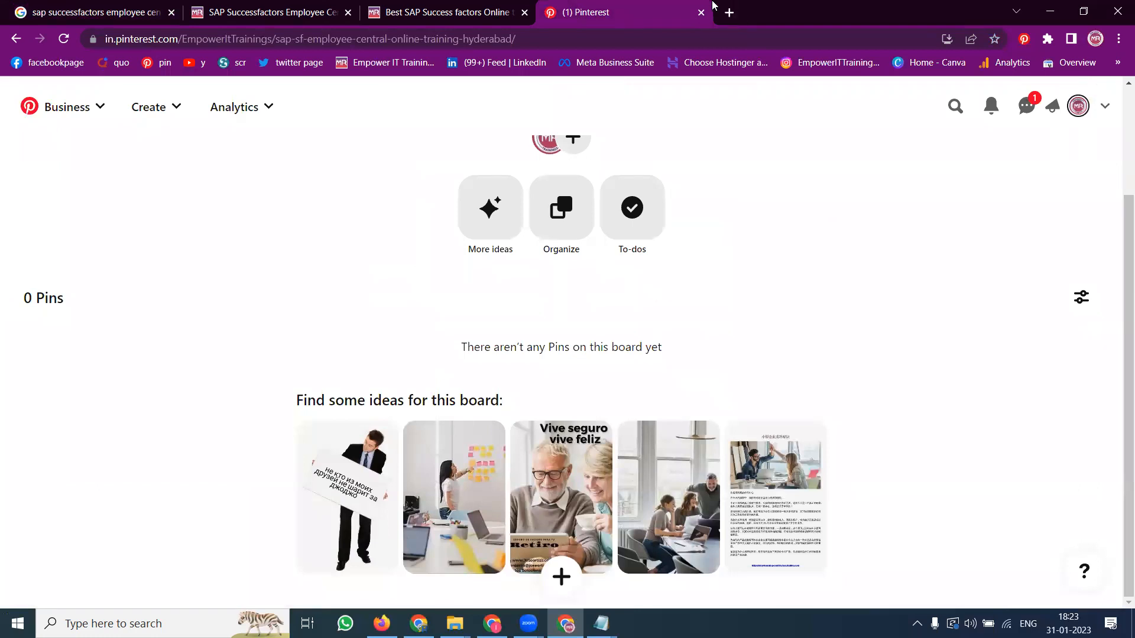
Step: Search Google for "pinterest toolbar", view the Pinterest Save Button extension in the Chrome Web Store, and close its page
{"action": "left_click", "coordinate": [729, 13]}
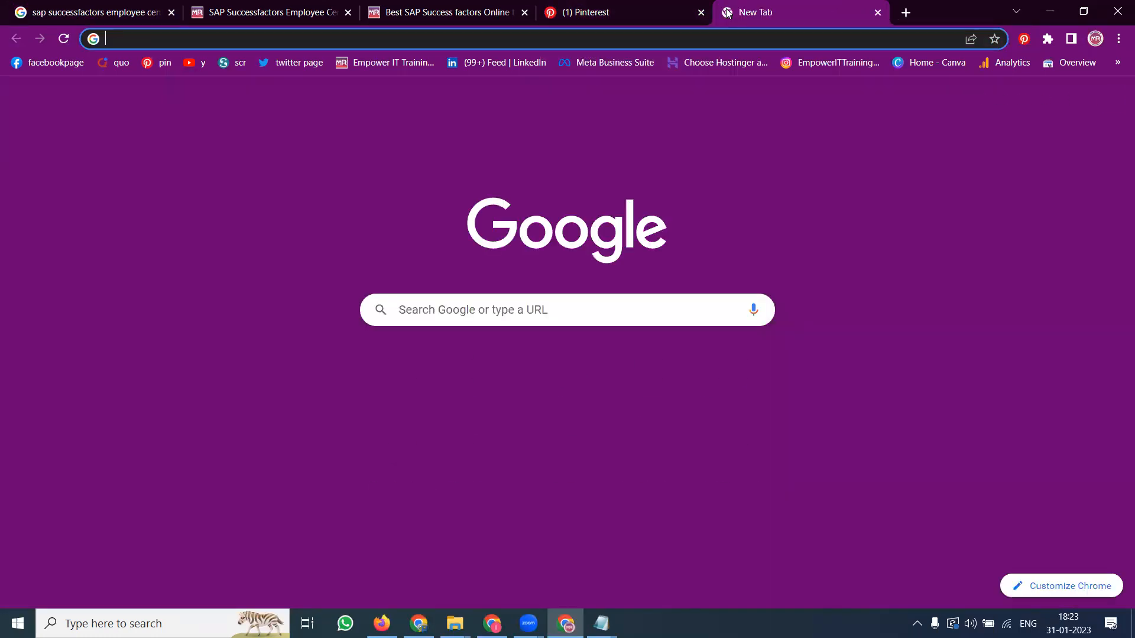
{"action": "type", "text": "pinterest.com"}
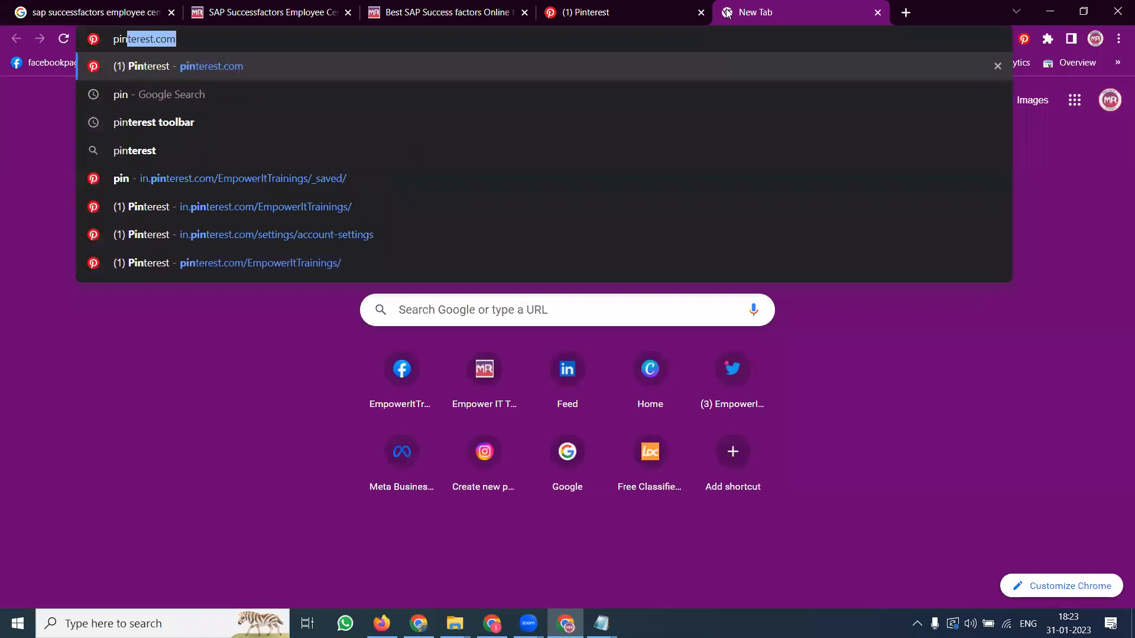
{"action": "key", "text": "Down"}
{"action": "key", "text": "Down"}
{"action": "key", "text": "Return"}
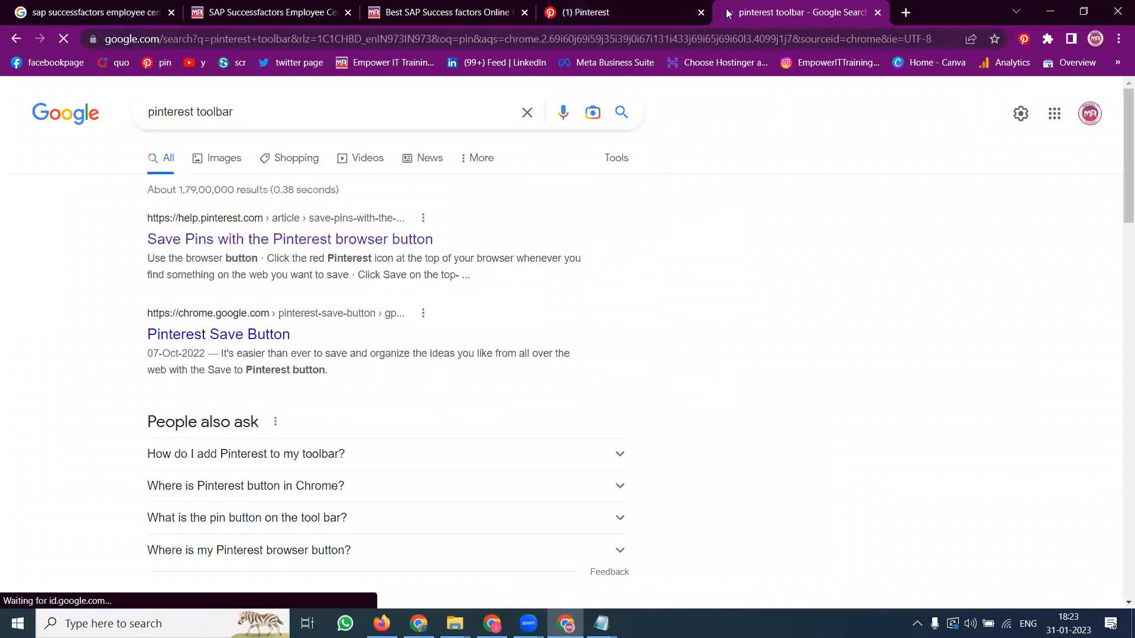
{"action": "left_click", "coordinate": [215, 335]}
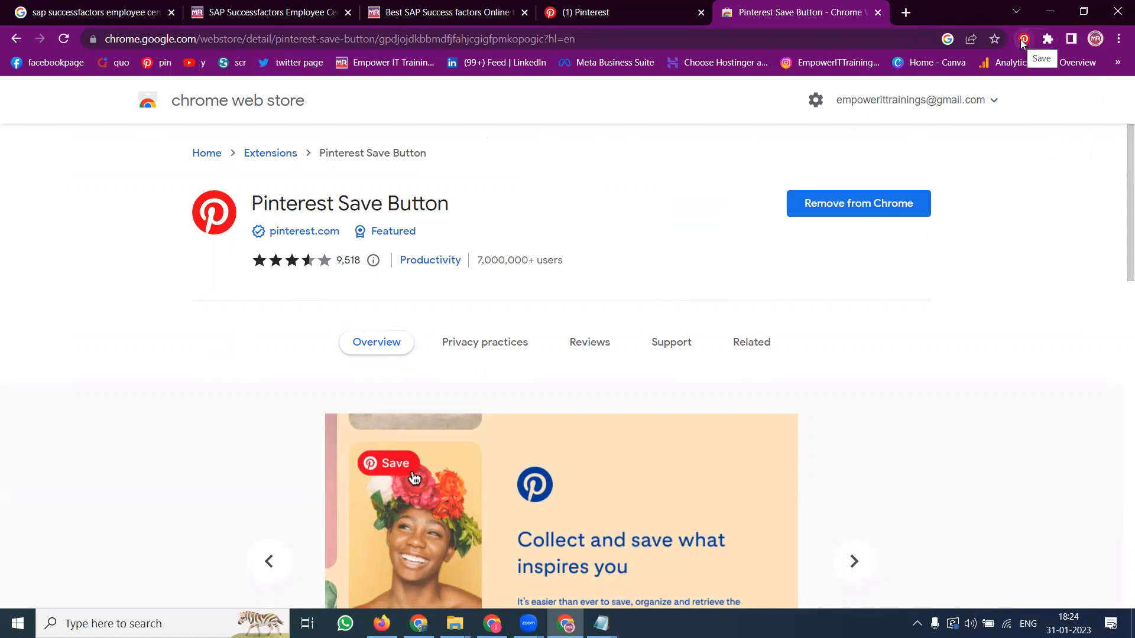
{"action": "left_click", "coordinate": [877, 13]}
Step: Open the Pinterest save tool on the SAP Successfactors Employee Central course page and select its seven images, excluding the Telegram and WhatsApp logos
{"action": "left_click", "coordinate": [291, 6]}
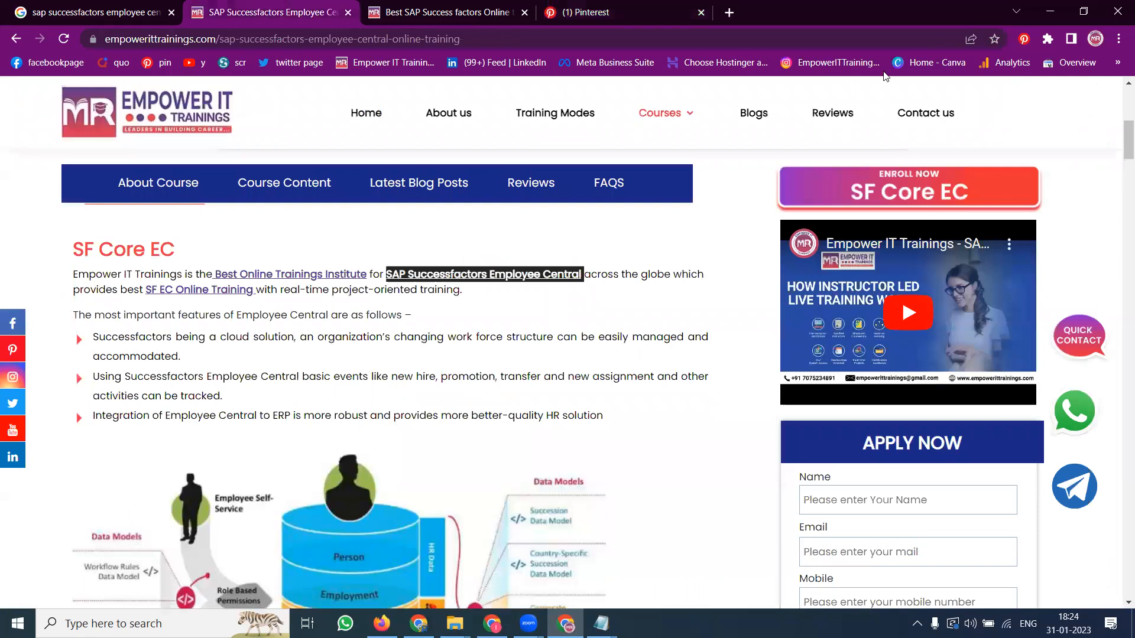
{"action": "left_click", "coordinate": [1026, 39]}
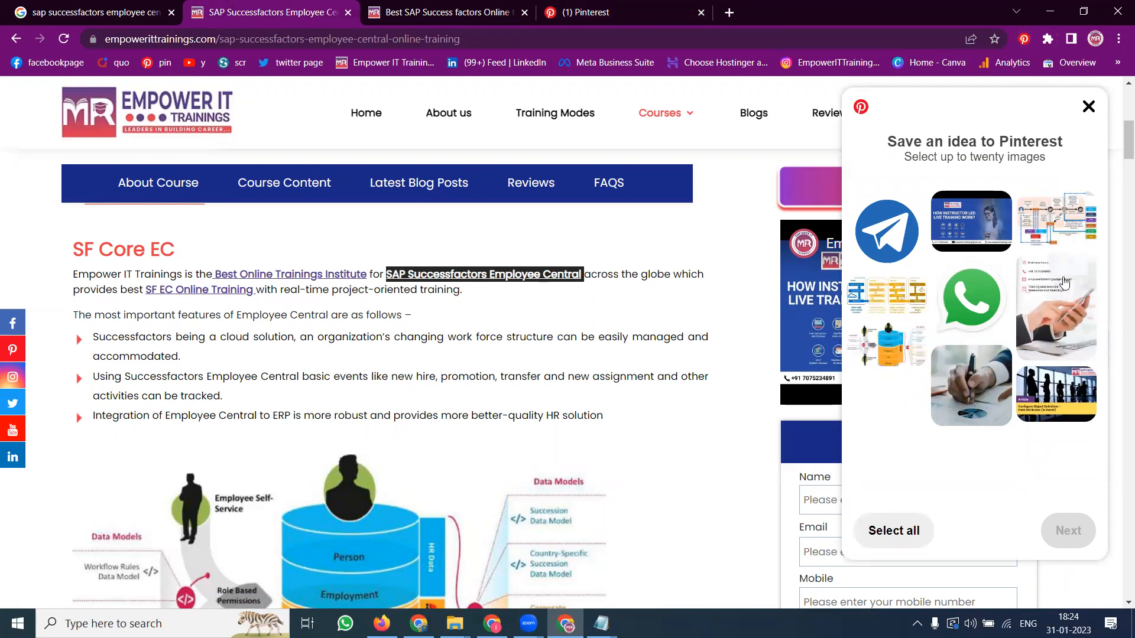
{"action": "left_click", "coordinate": [983, 218]}
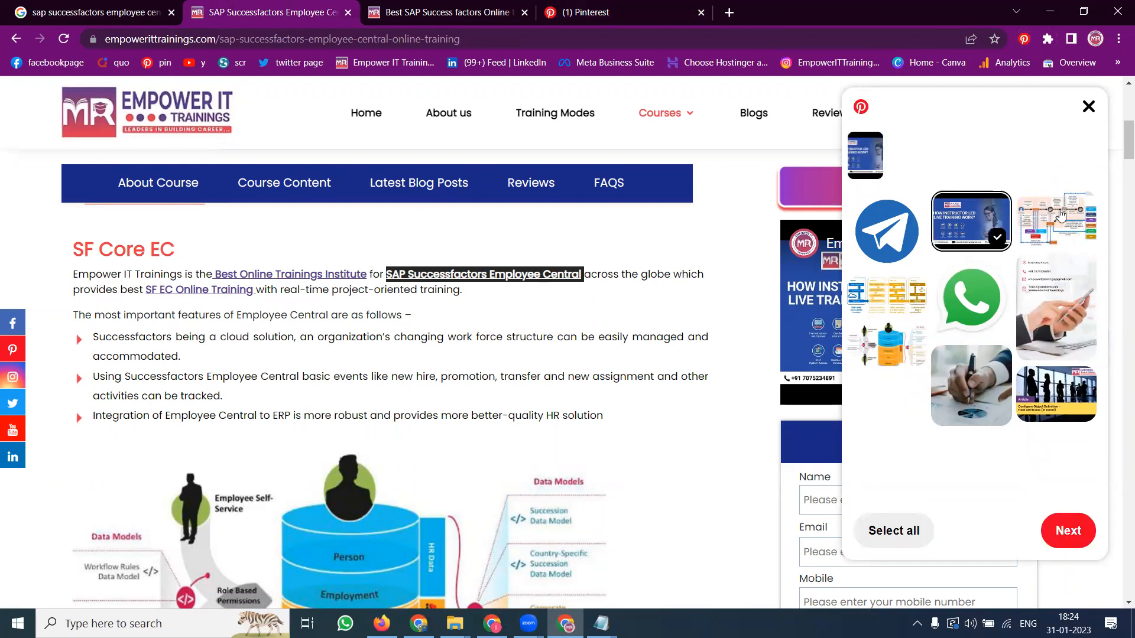
{"action": "left_click", "coordinate": [1056, 234]}
{"action": "left_click", "coordinate": [1052, 295]}
{"action": "left_click", "coordinate": [917, 303]}
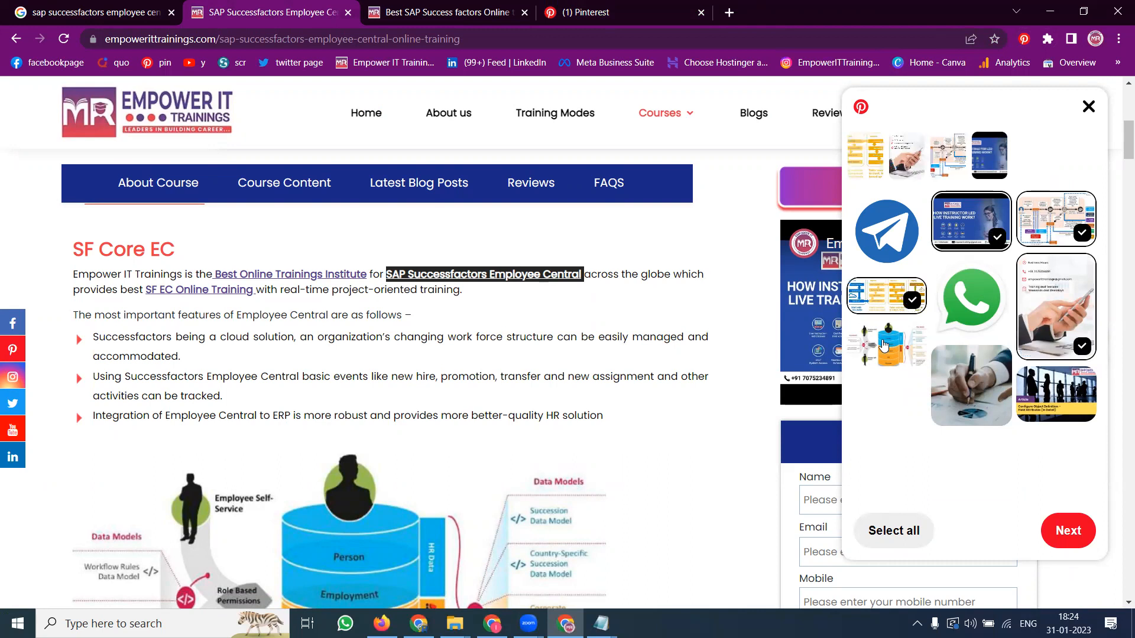
{"action": "left_click", "coordinate": [884, 346]}
{"action": "left_click", "coordinate": [960, 383]}
{"action": "left_click", "coordinate": [1044, 395]}
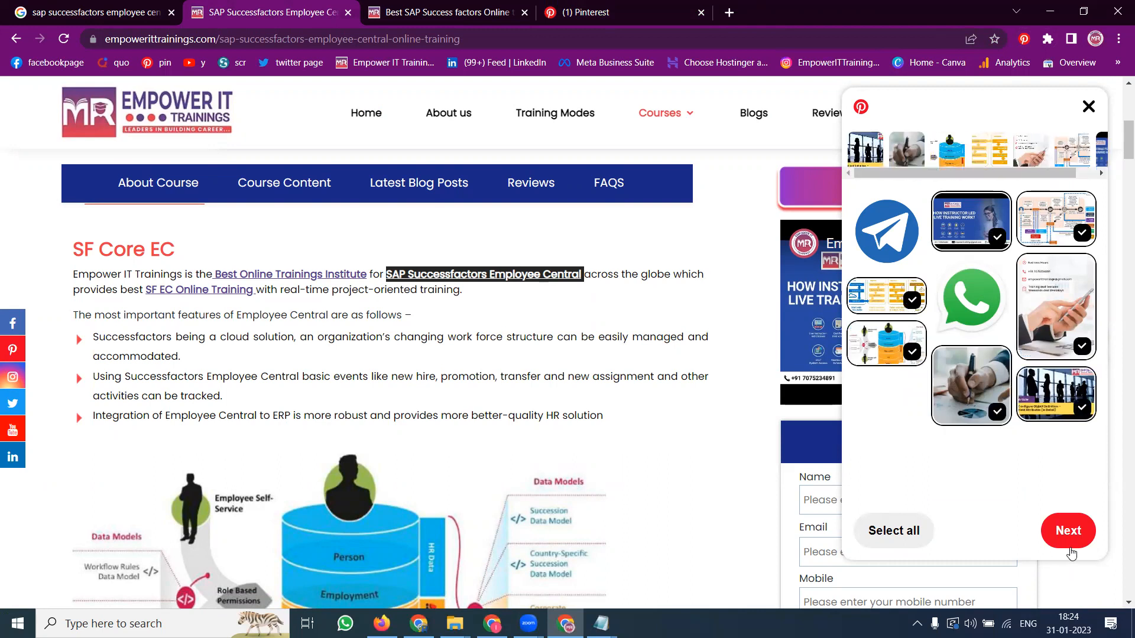
Step: Save the seven selected course images to the board "sap sf employee central online training hyderabad"
{"action": "left_click", "coordinate": [1068, 530]}
{"action": "mouse_move", "coordinate": [940, 291]}
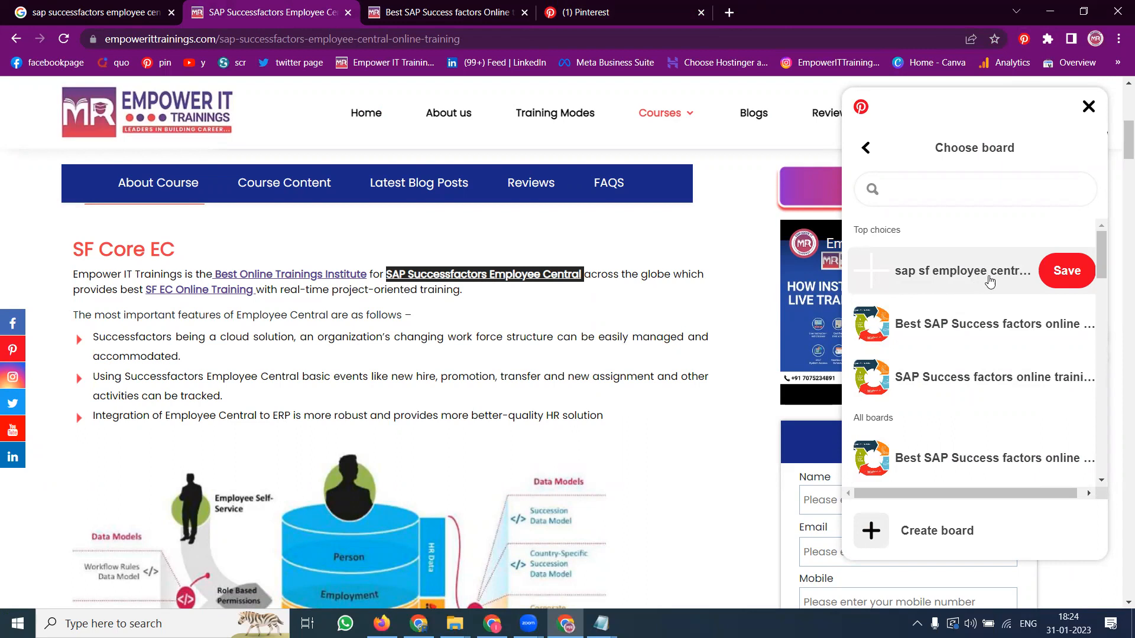
{"action": "left_click", "coordinate": [1067, 272]}
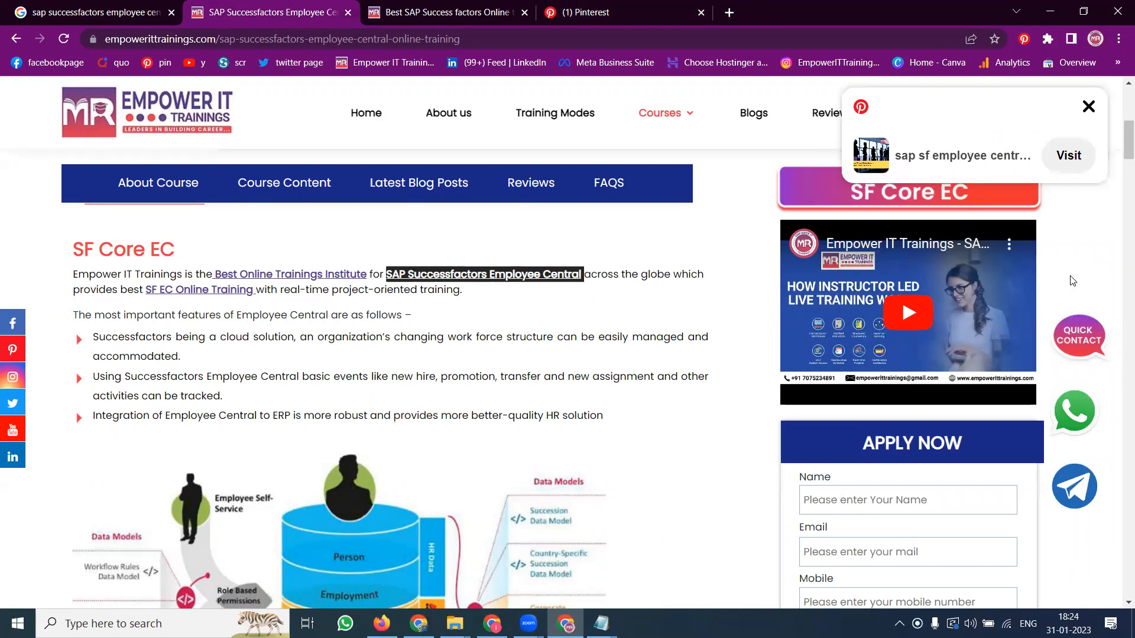
Step: Search Google Images for "sap sf employee central training in hyderabad" and copy that phrase
{"action": "left_click", "coordinate": [77, 7]}
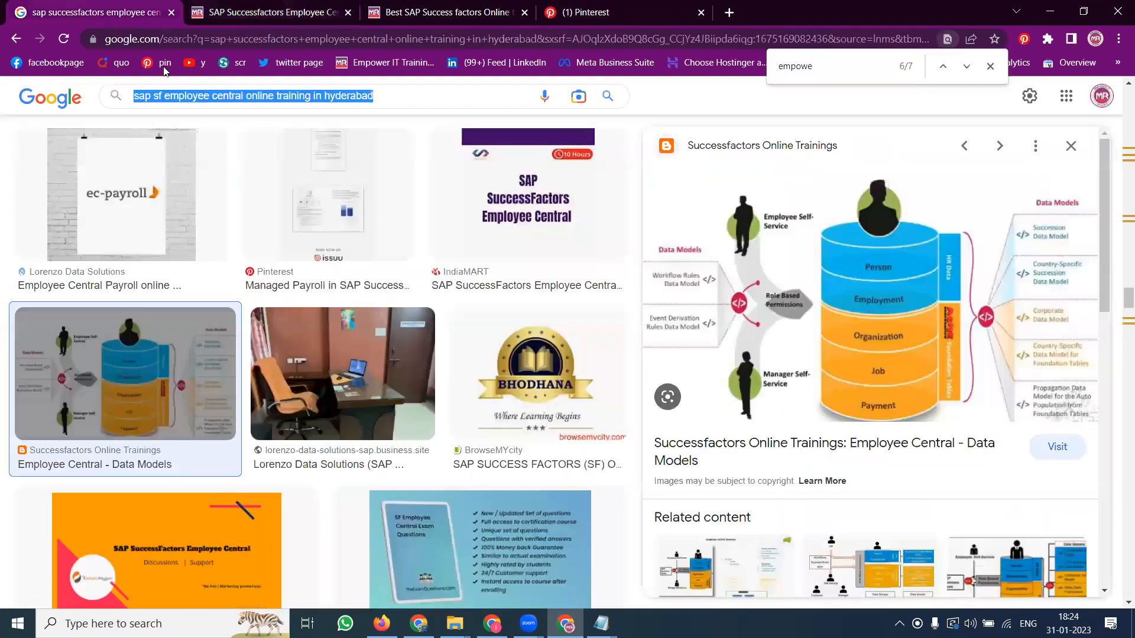
{"action": "double_click", "coordinate": [264, 99]}
{"action": "key", "text": "BackSpace"}
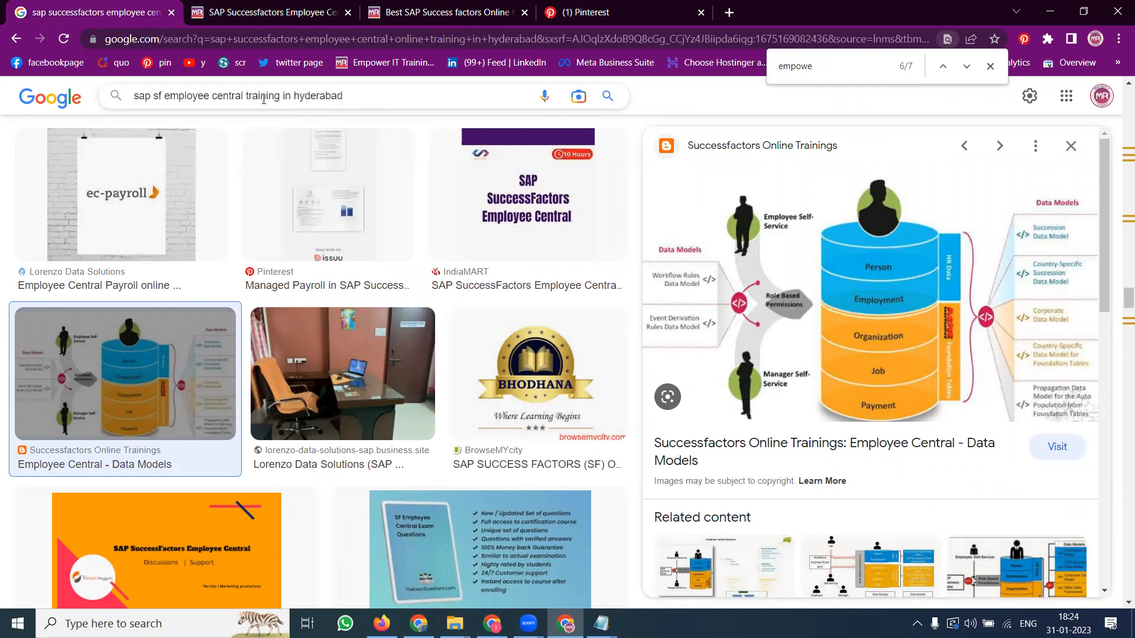
{"action": "key", "text": "Return"}
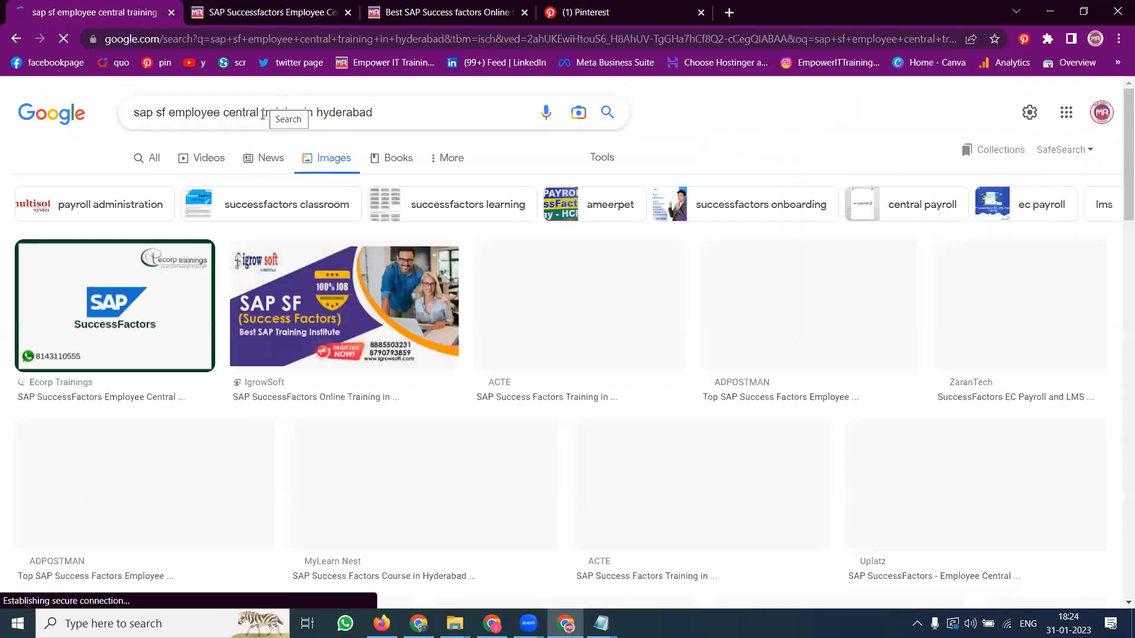
{"action": "triple_click", "coordinate": [262, 113]}
{"action": "key", "text": "ctrl+c"}
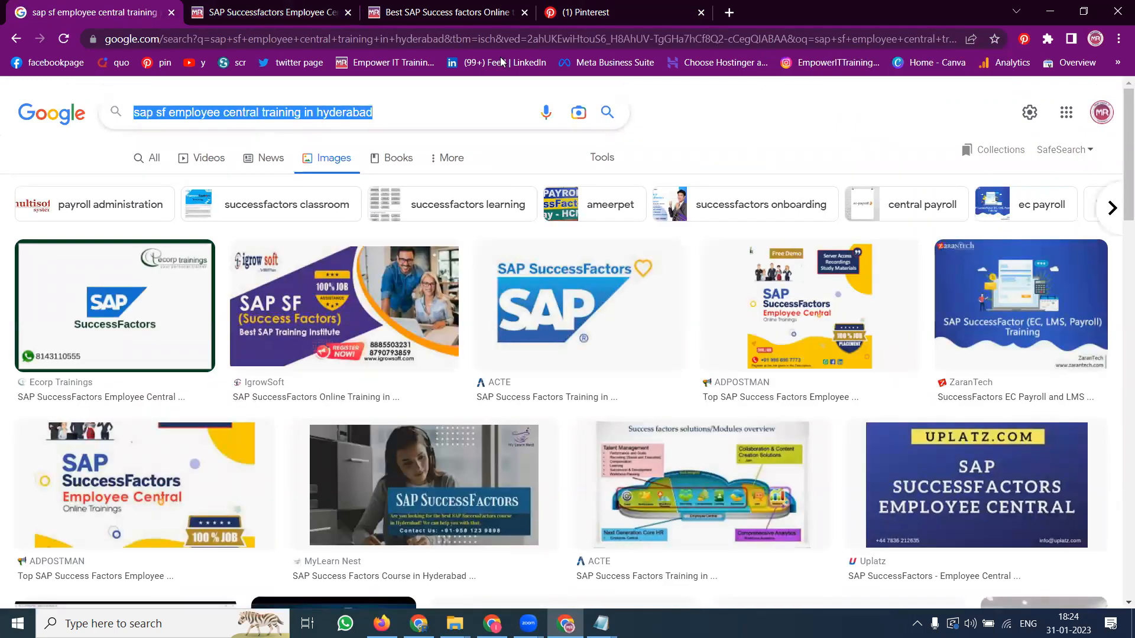
Step: Reopen the Pinterest save tool on the Employee Central course page and select its seven images, excluding the Telegram and WhatsApp logos
{"action": "left_click", "coordinate": [307, 9]}
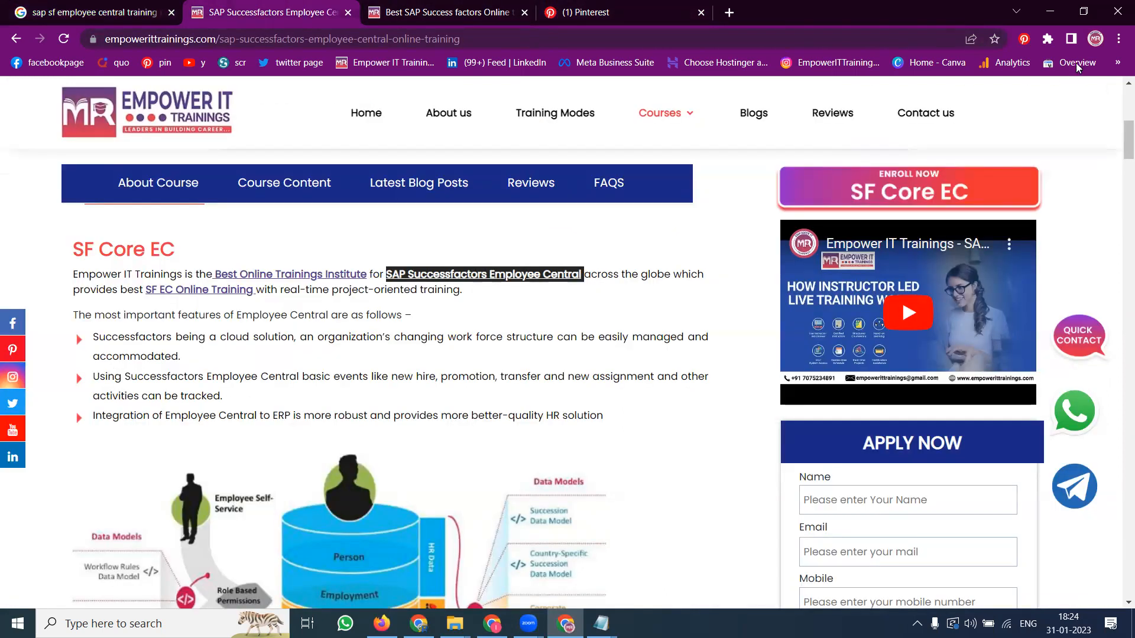
{"action": "left_click", "coordinate": [1024, 41]}
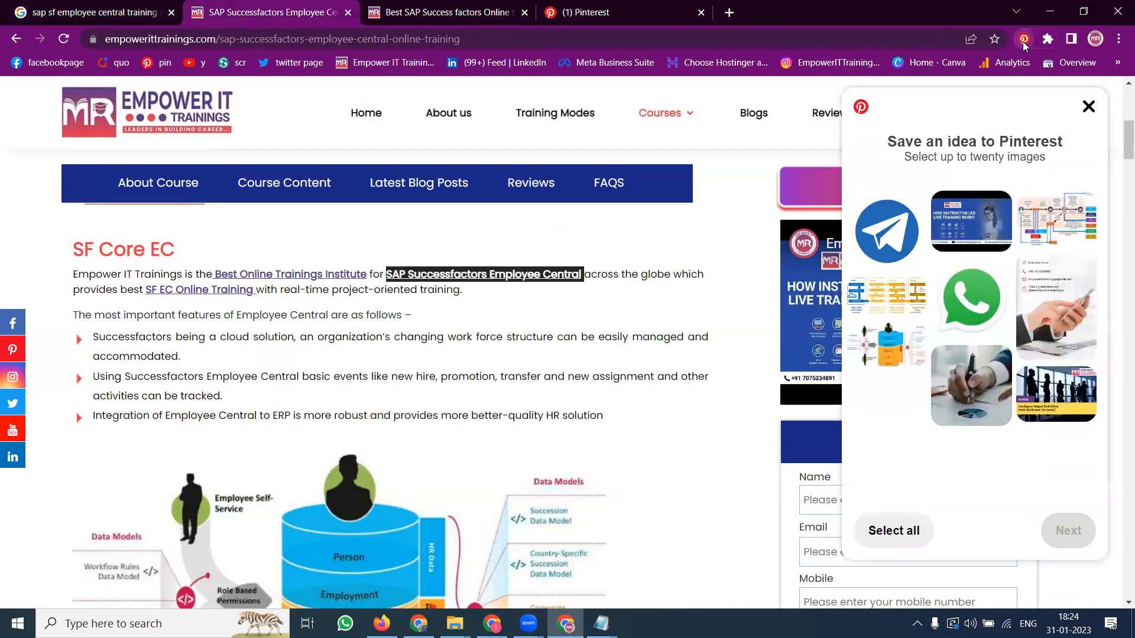
{"action": "left_click", "coordinate": [1043, 218]}
{"action": "left_click", "coordinate": [987, 228]}
{"action": "left_click", "coordinate": [1063, 270]}
{"action": "left_click", "coordinate": [904, 301]}
{"action": "left_click", "coordinate": [905, 343]}
{"action": "left_click", "coordinate": [970, 384]}
{"action": "left_click", "coordinate": [1059, 407]}
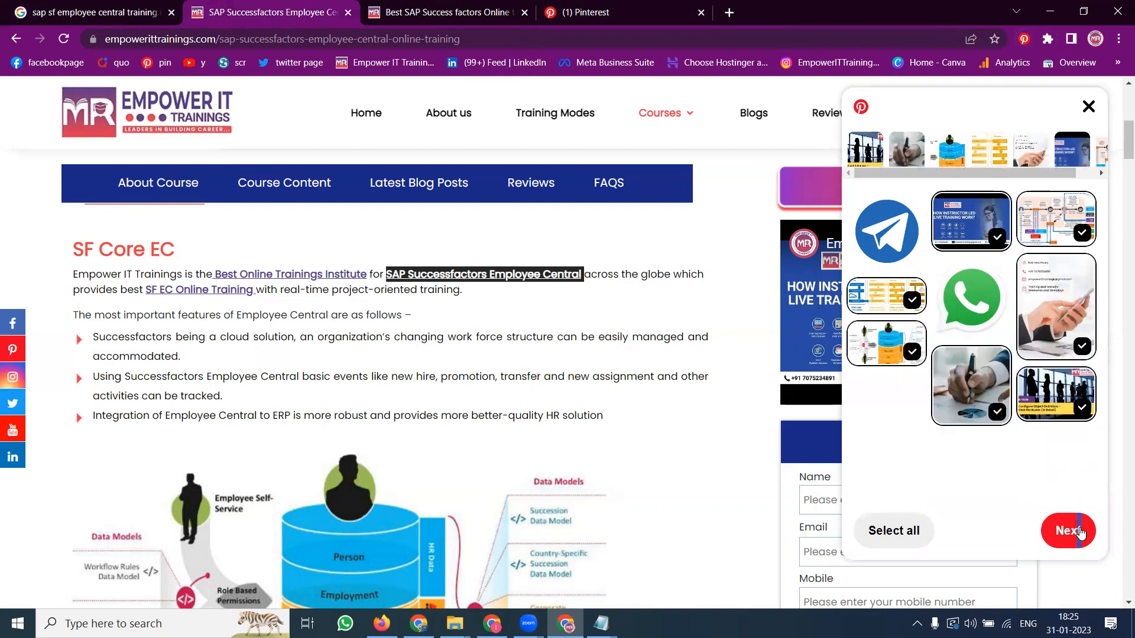
Step: Create a non-secret board named "sap sf employee central training in hyderabad" from the save tool and save the selected images to it
{"action": "left_click", "coordinate": [1075, 532]}
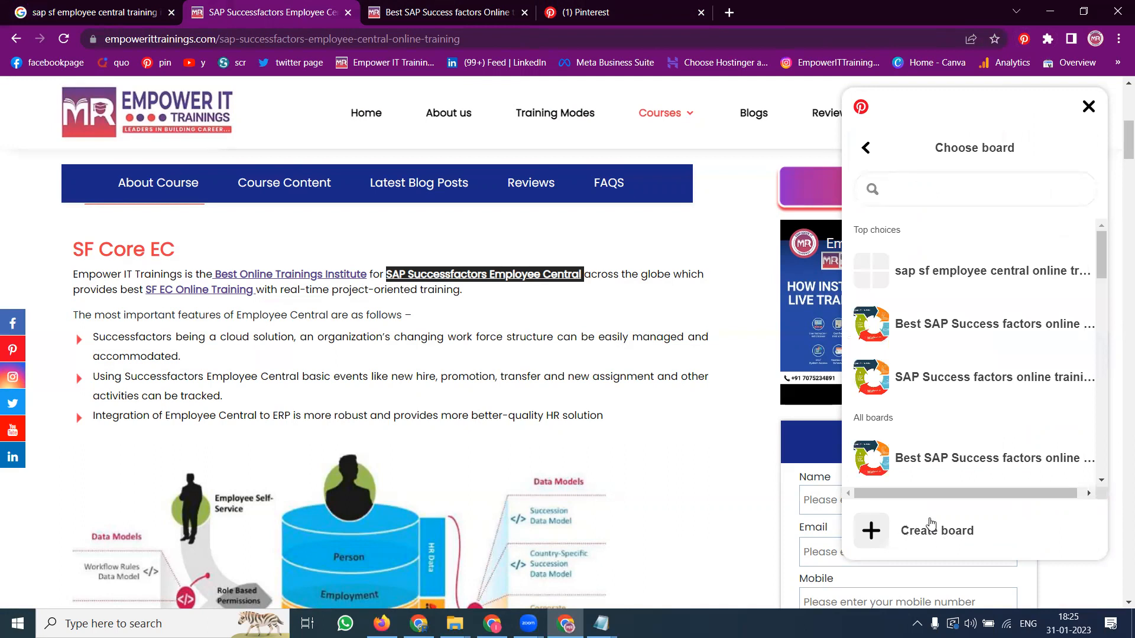
{"action": "left_click", "coordinate": [931, 523]}
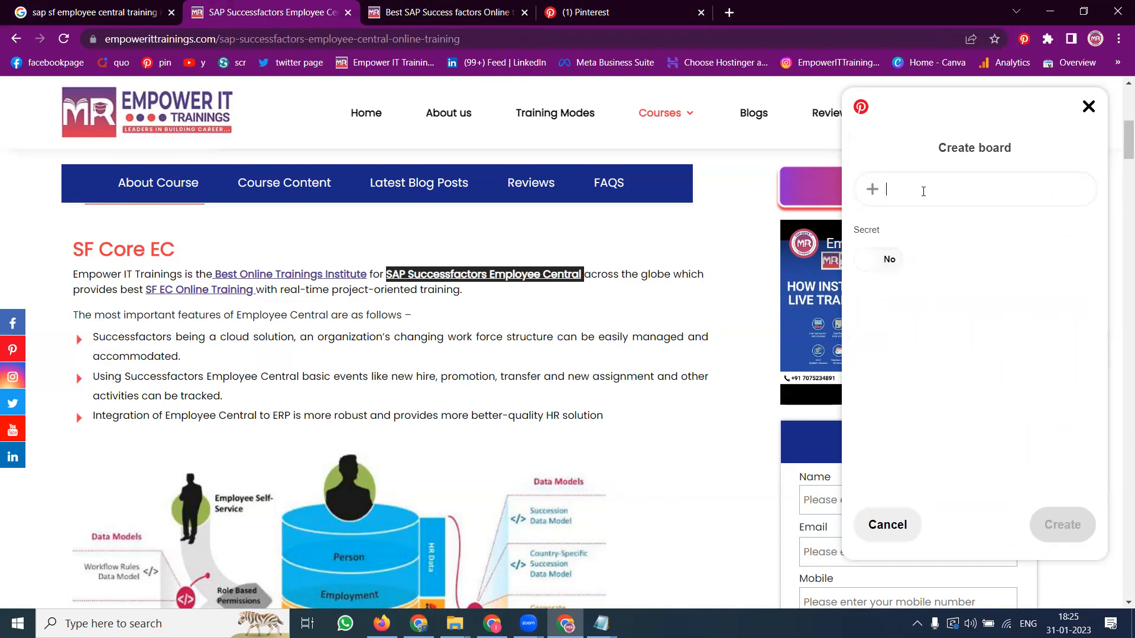
{"action": "key", "text": "ctrl+v"}
{"action": "left_click", "coordinate": [1049, 528]}
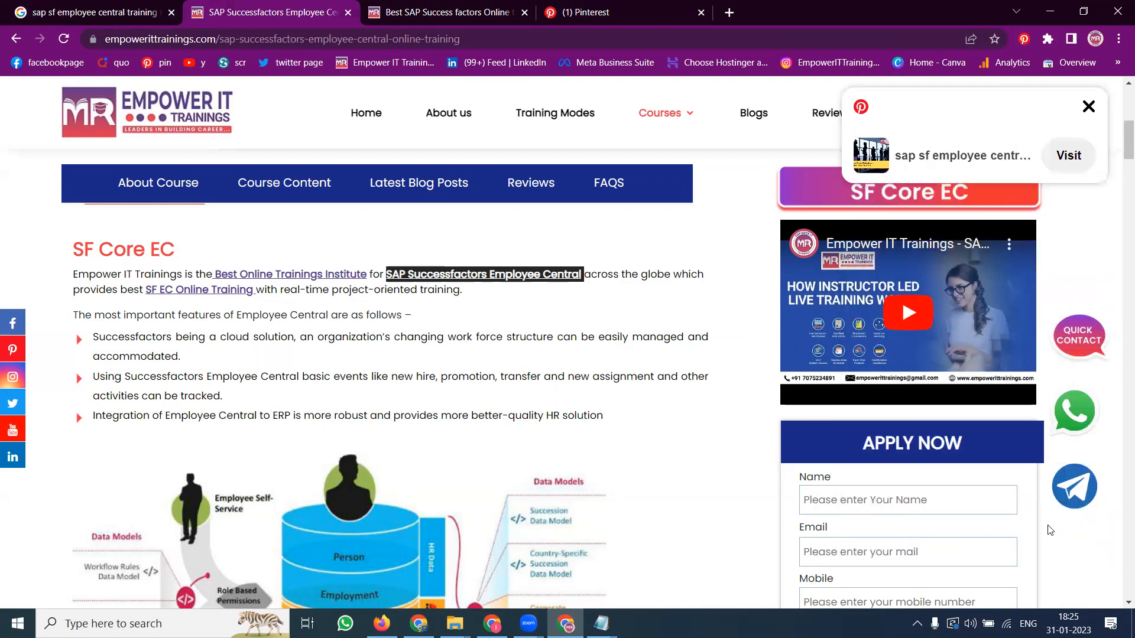
Step: Examine the Google image results for the phrase, reload the first Employee Central board on Pinterest and review its saved Pins
{"action": "left_click", "coordinate": [128, 7]}
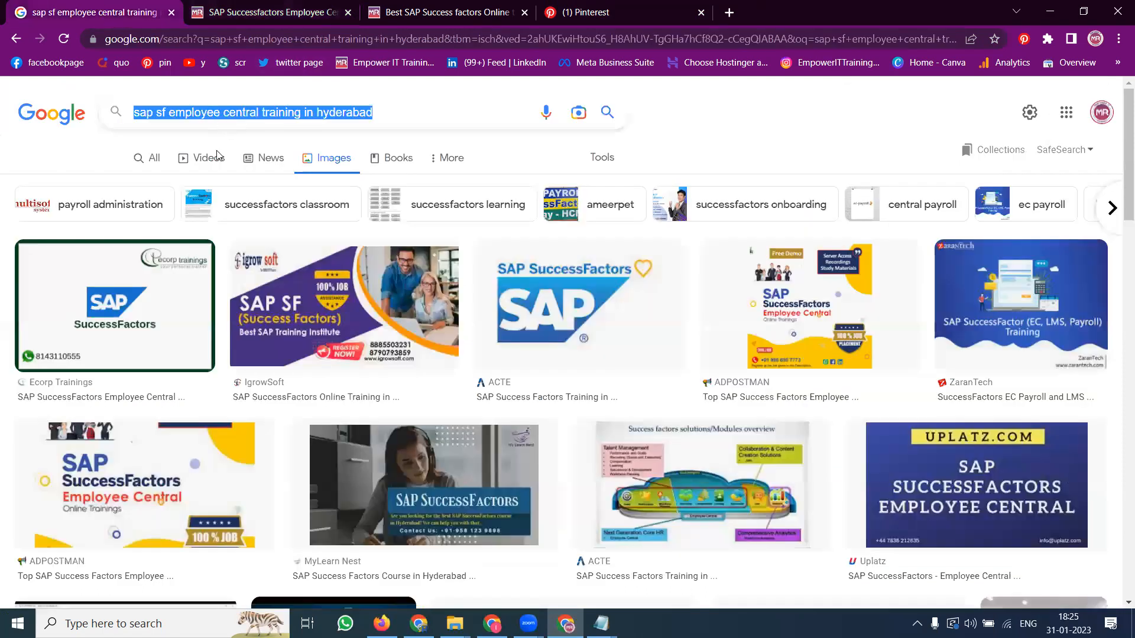
{"action": "scroll", "coordinate": [768, 256], "scroll_direction": "down", "scroll_amount": 5}
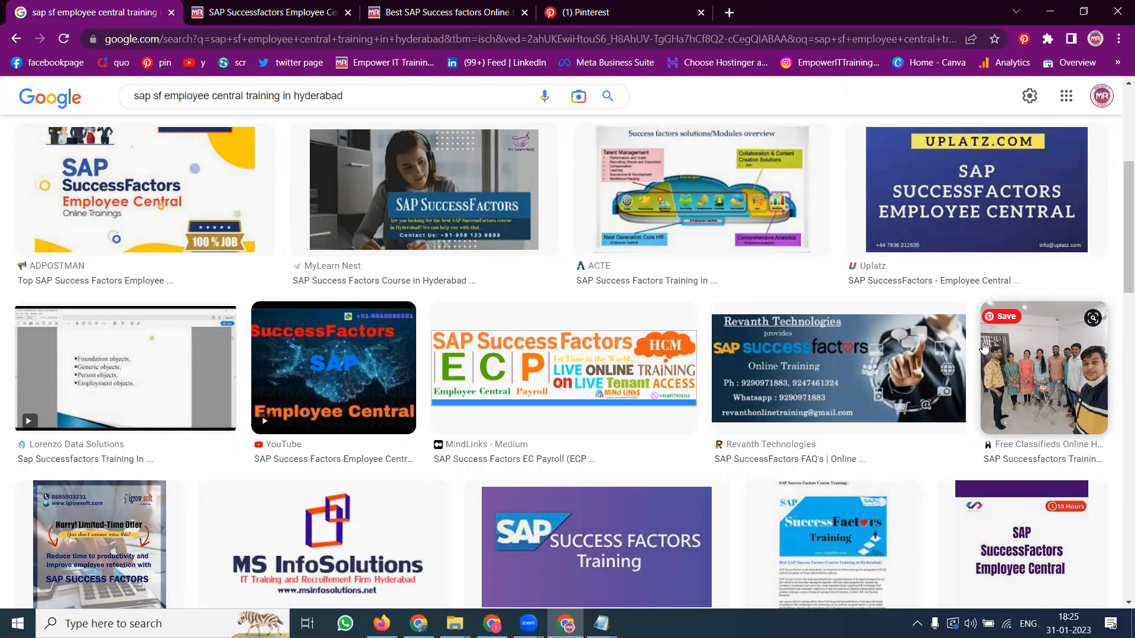
{"action": "left_click", "coordinate": [632, 12]}
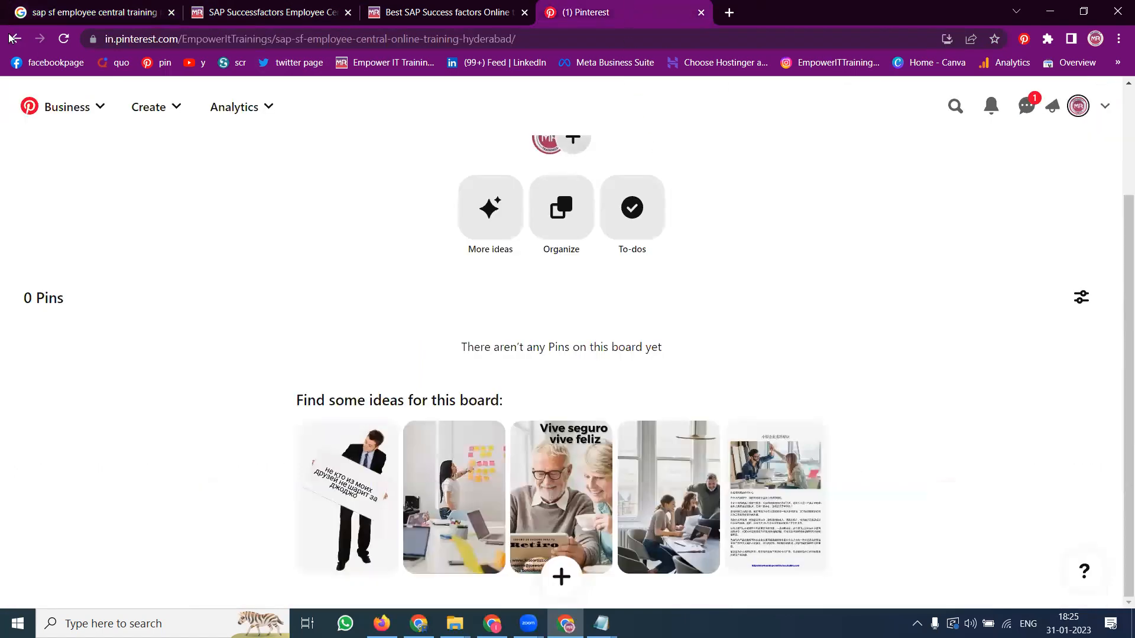
{"action": "left_click", "coordinate": [64, 38]}
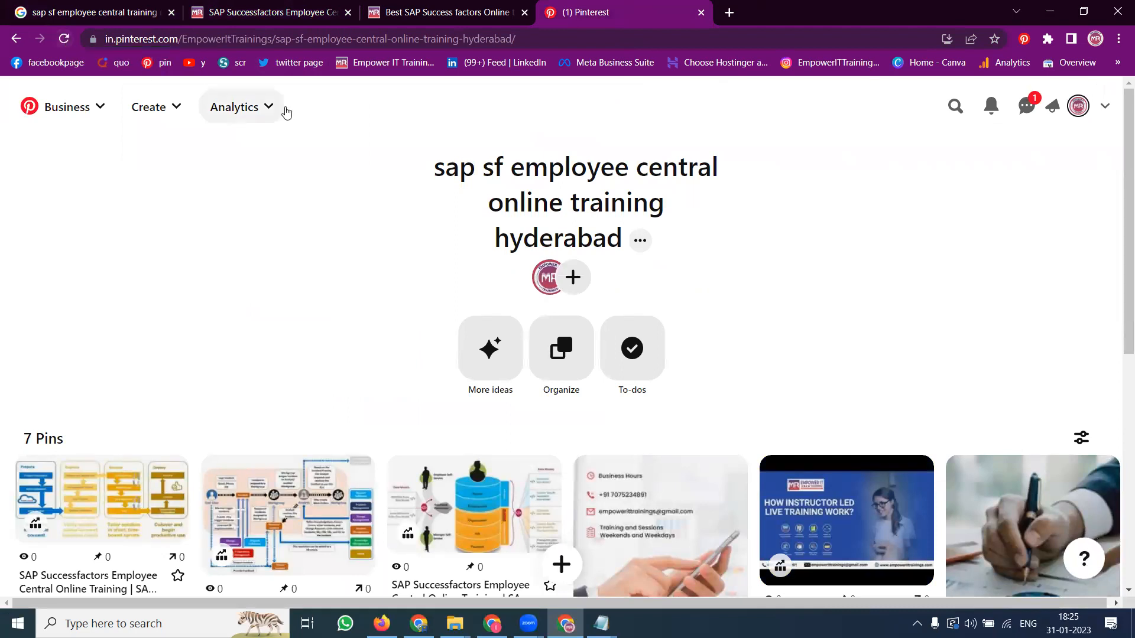
{"action": "left_click", "coordinate": [572, 278]}
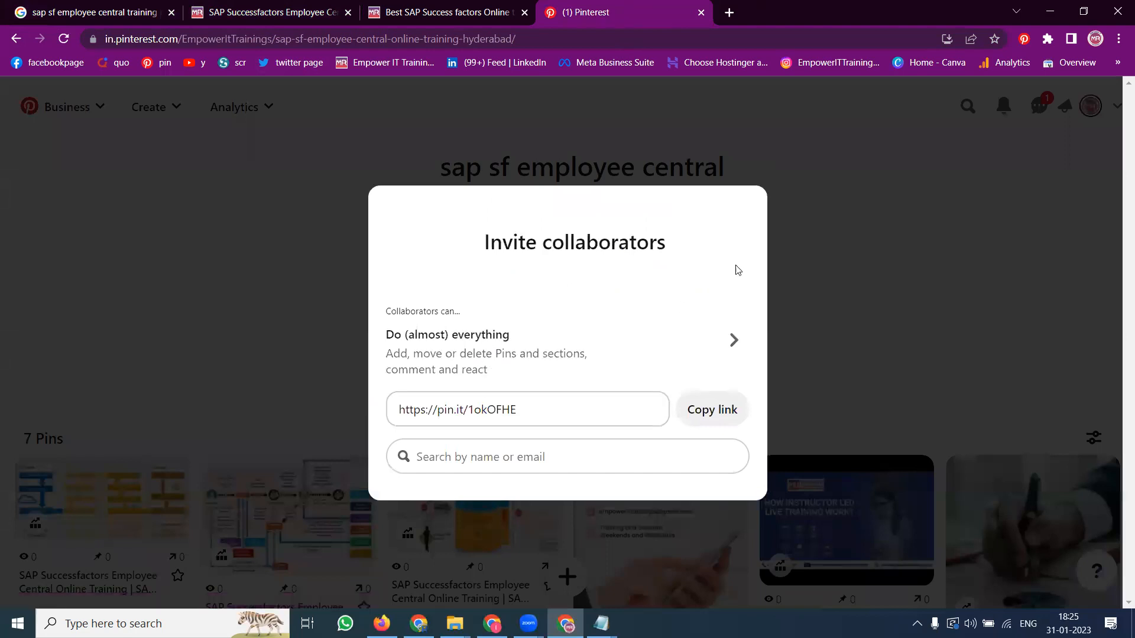
{"action": "left_click", "coordinate": [856, 242]}
{"action": "scroll", "coordinate": [856, 243], "scroll_direction": "down", "scroll_amount": 3}
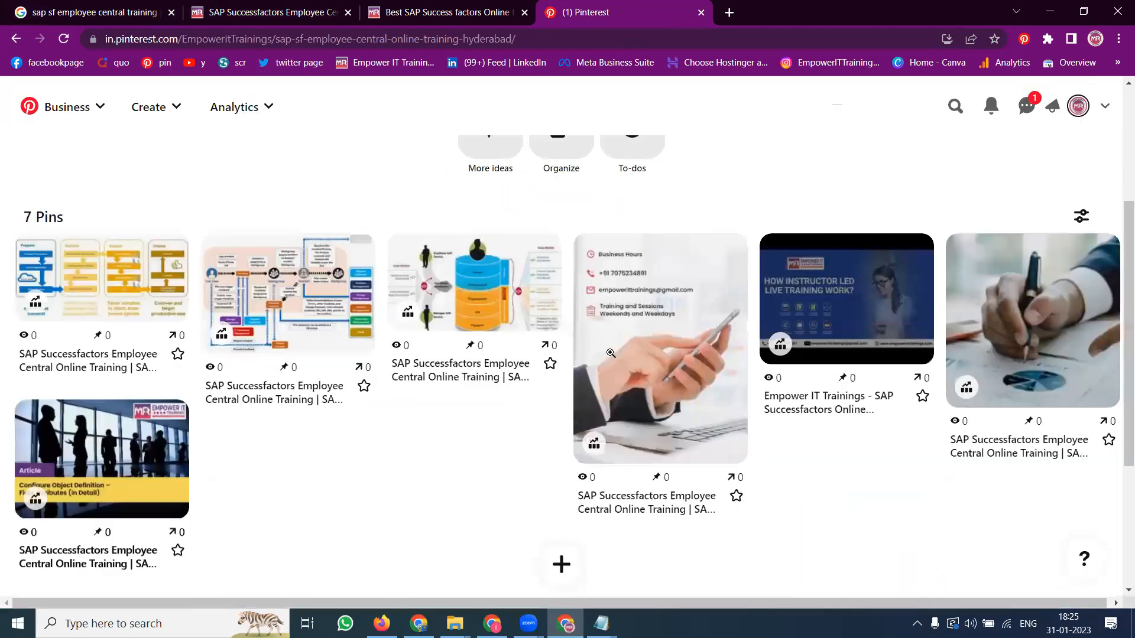
Step: Start a new Pin from the board and browse for its image in the "SAP Successfactors Employee Central Online Training" folder under F:\empowerittrainings
{"action": "left_click", "coordinate": [560, 563]}
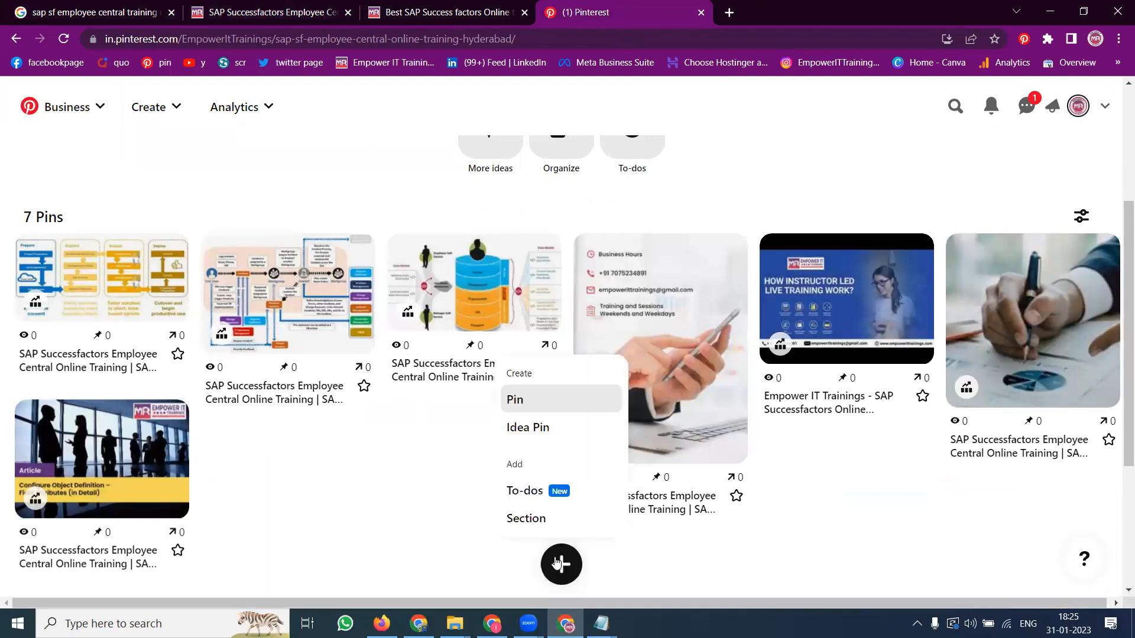
{"action": "left_click", "coordinate": [531, 412]}
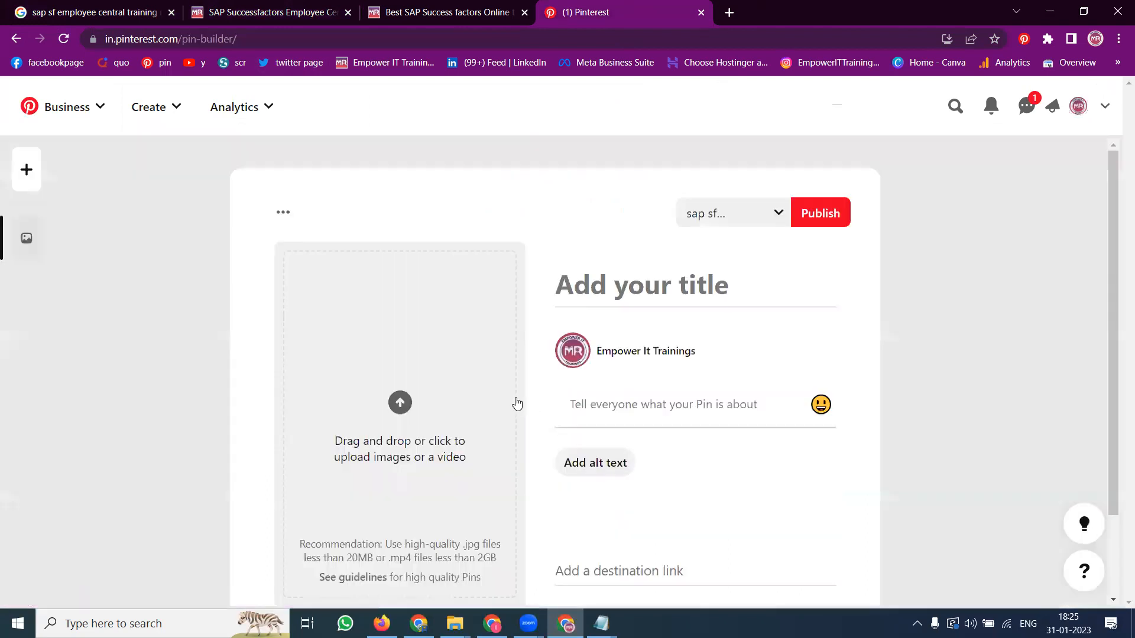
{"action": "left_click", "coordinate": [399, 462]}
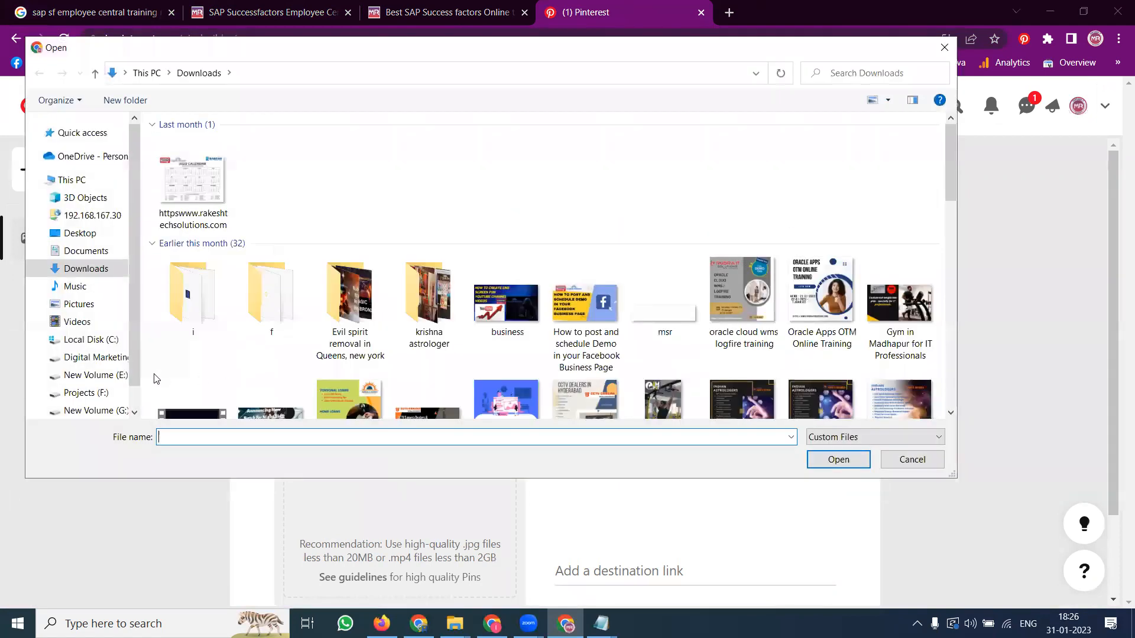
{"action": "left_click", "coordinate": [116, 394]}
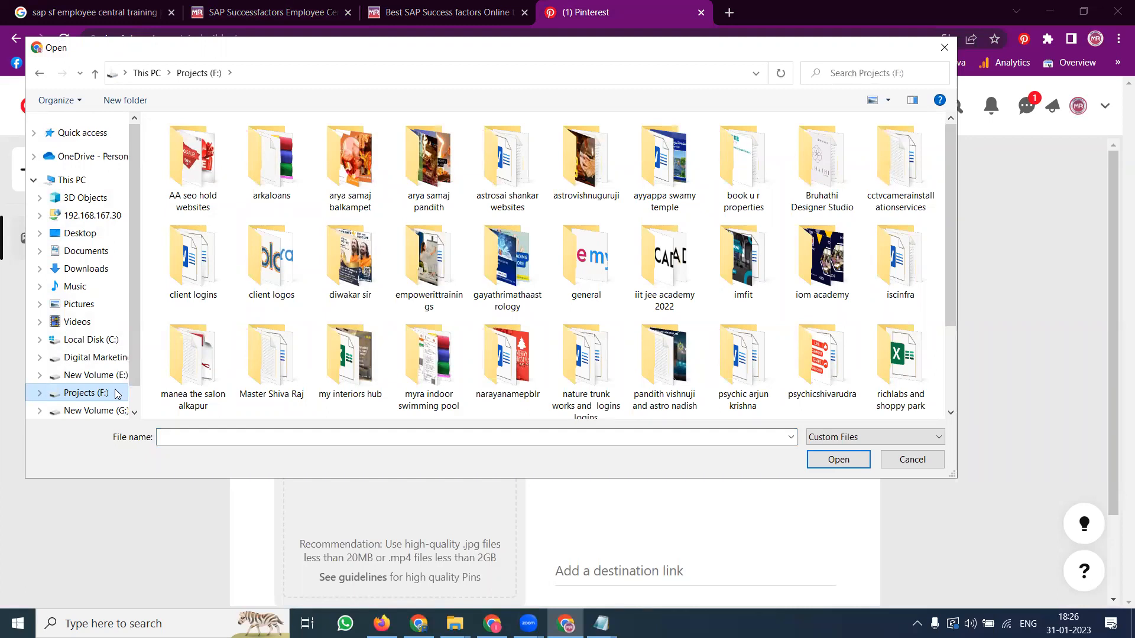
{"action": "double_click", "coordinate": [441, 253]}
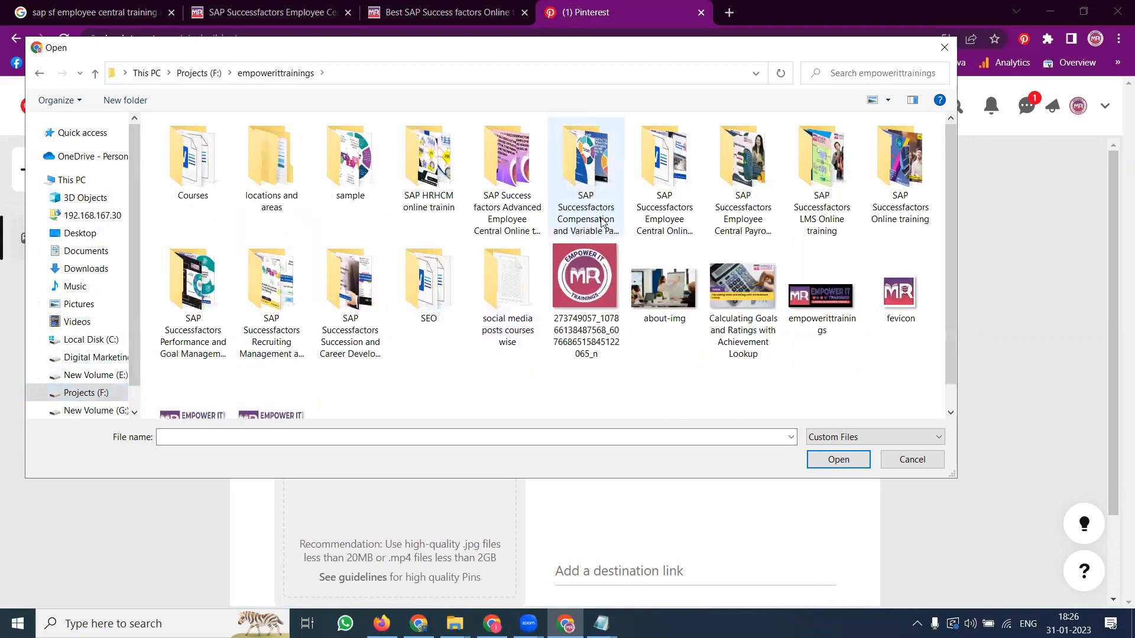
{"action": "double_click", "coordinate": [683, 197]}
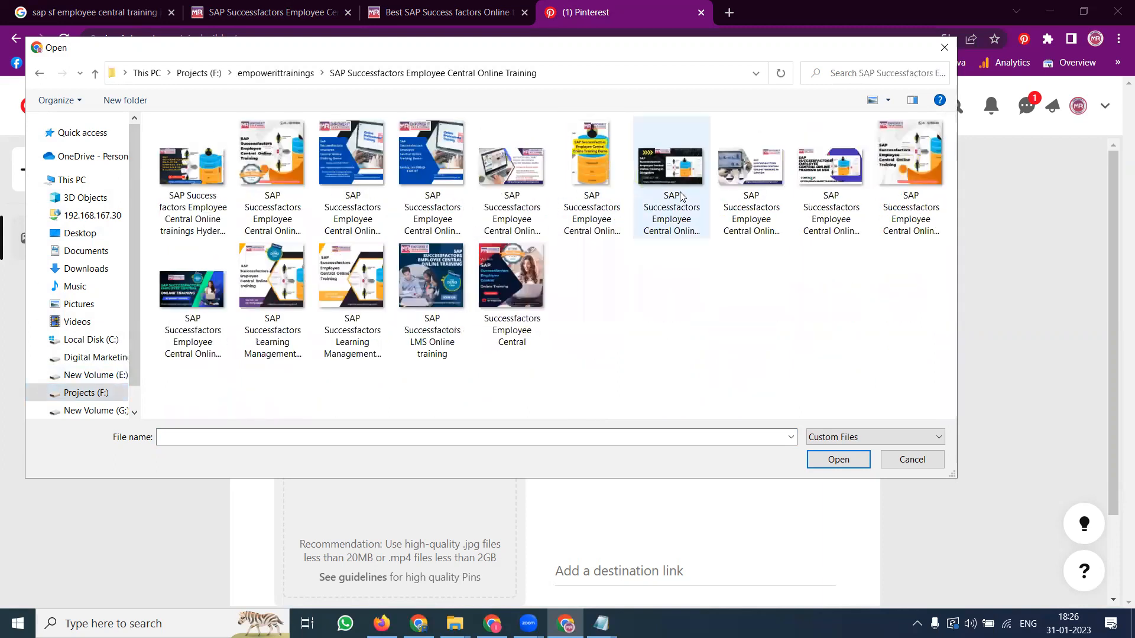
{"action": "right_click", "coordinate": [646, 287]}
{"action": "mouse_move", "coordinate": [737, 296]}
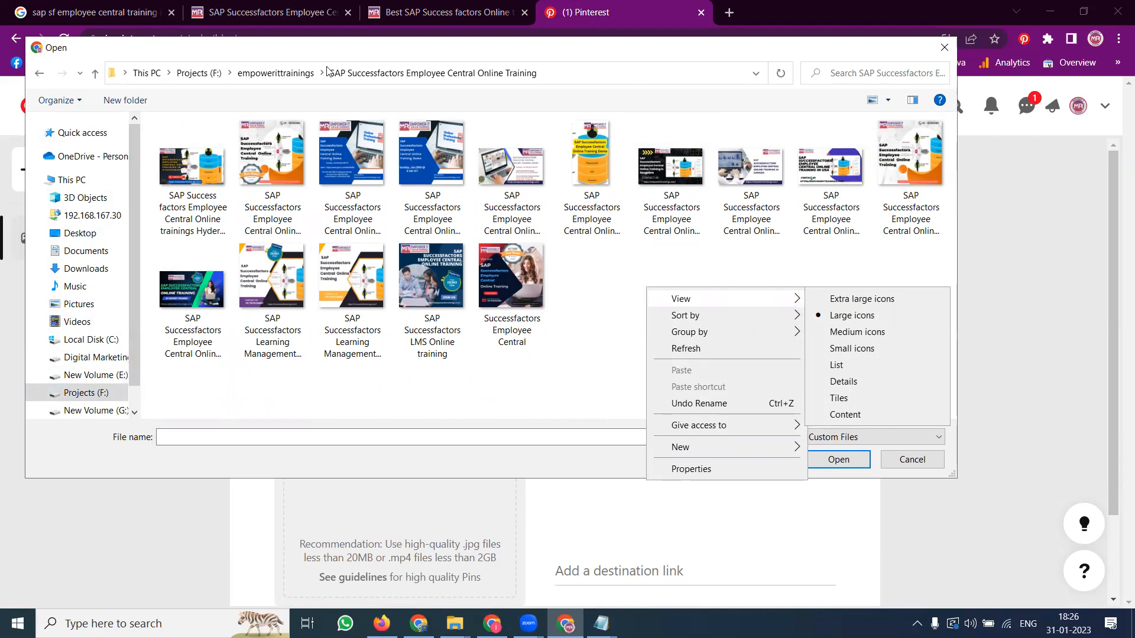
{"action": "left_click", "coordinate": [299, 75]}
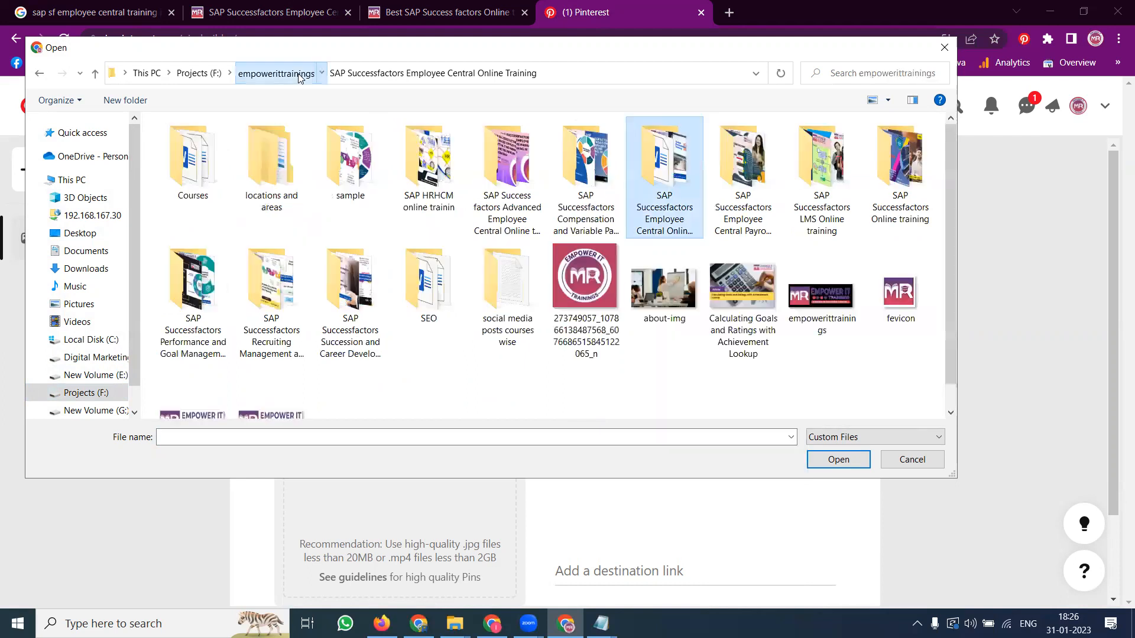
{"action": "double_click", "coordinate": [663, 216]}
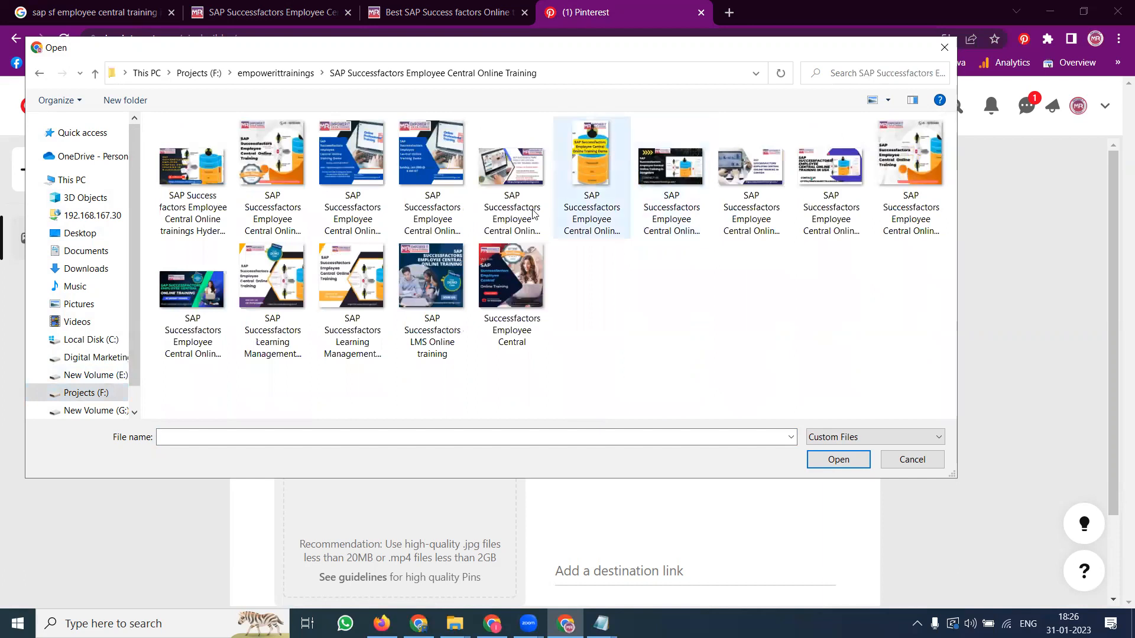
Step: Preview the image "SAP Successfactors LMS Online training", close the preview and upload the image to the Pin
{"action": "left_click", "coordinate": [429, 281]}
{"action": "right_click", "coordinate": [429, 281]}
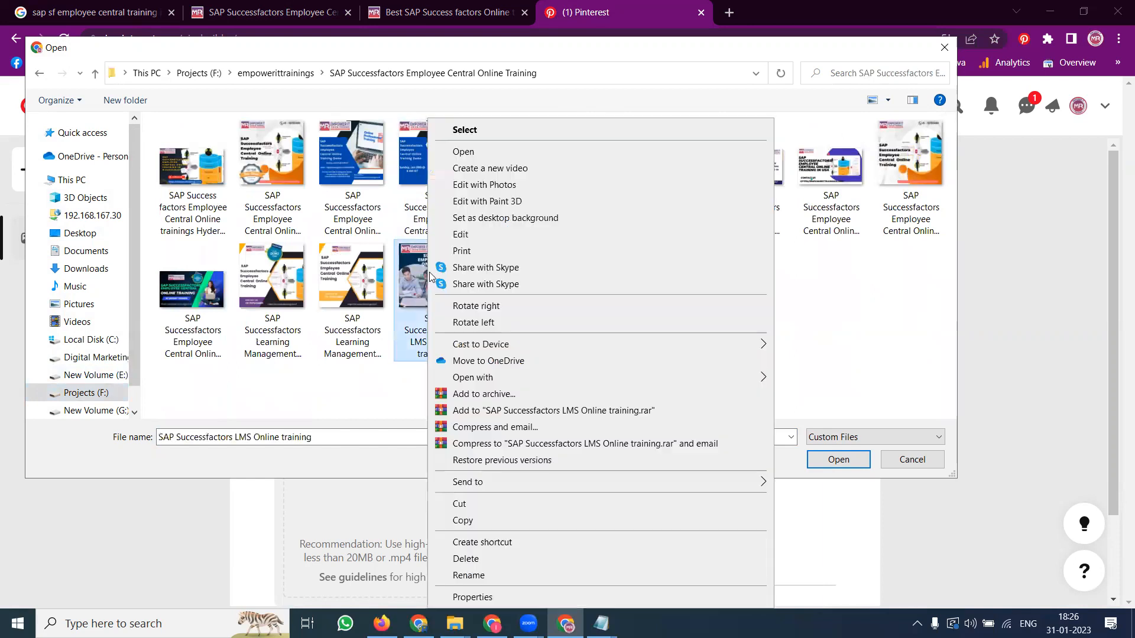
{"action": "left_click", "coordinate": [462, 149]}
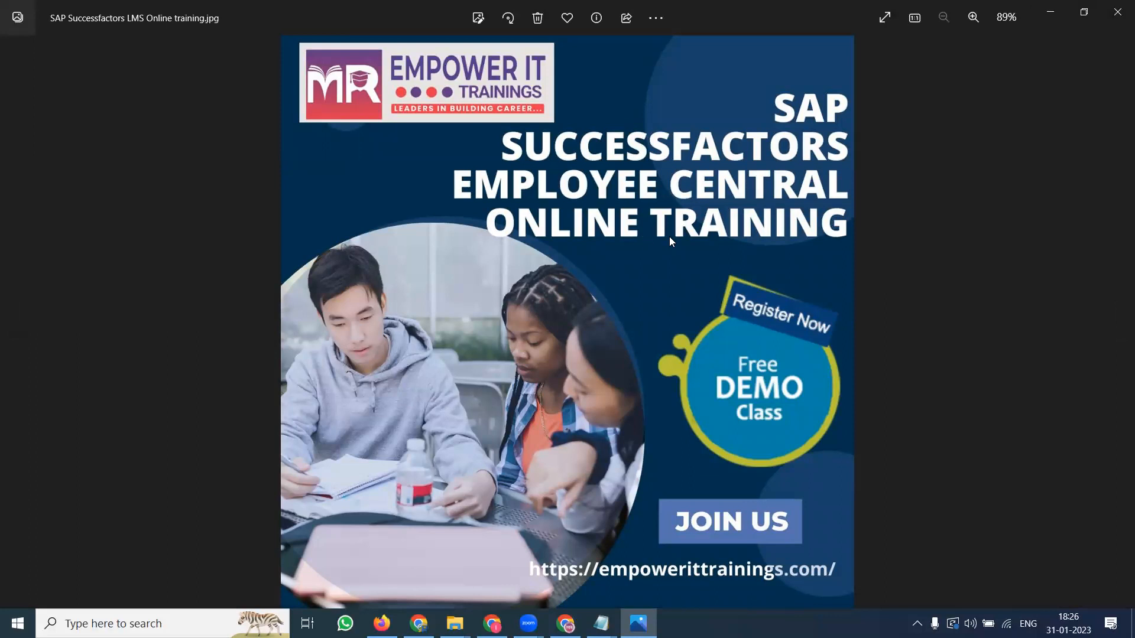
{"action": "left_click", "coordinate": [1117, 12]}
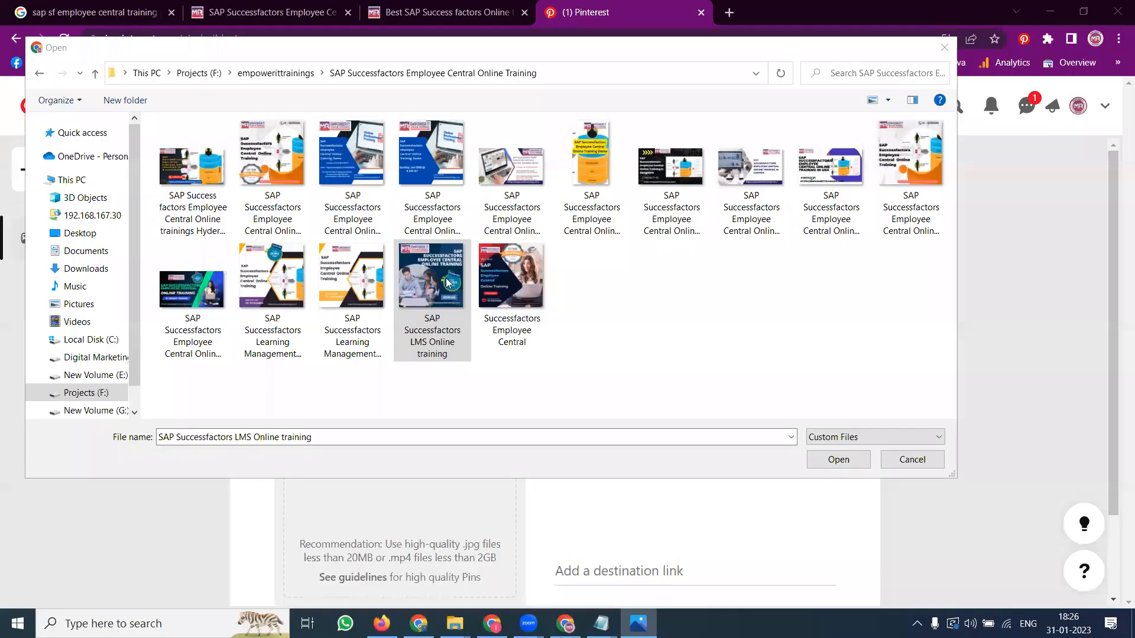
{"action": "double_click", "coordinate": [445, 277]}
Step: Set both the Pin's title and its description to "sap sf employee central training in hyderabad", keeping the preselected board
{"action": "left_click", "coordinate": [612, 289]}
{"action": "type", "text": "sap sf employee central training in hyderabad"}
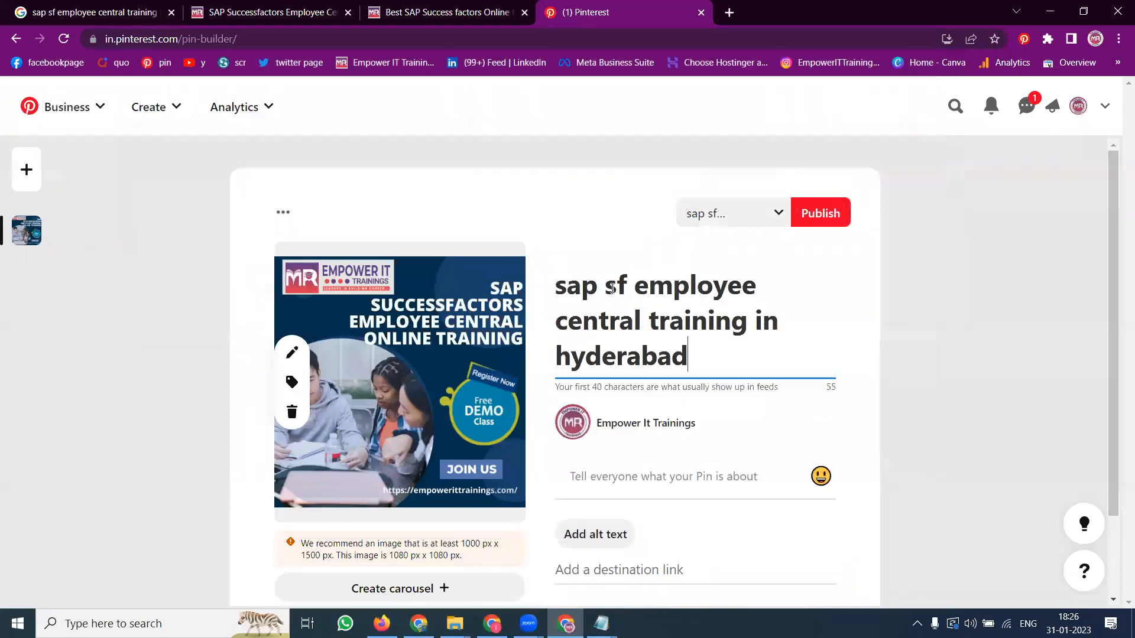
{"action": "scroll", "coordinate": [646, 330], "scroll_direction": "down", "scroll_amount": 2}
{"action": "scroll", "coordinate": [646, 330], "scroll_direction": "up", "scroll_amount": 2}
{"action": "left_click", "coordinate": [749, 214]}
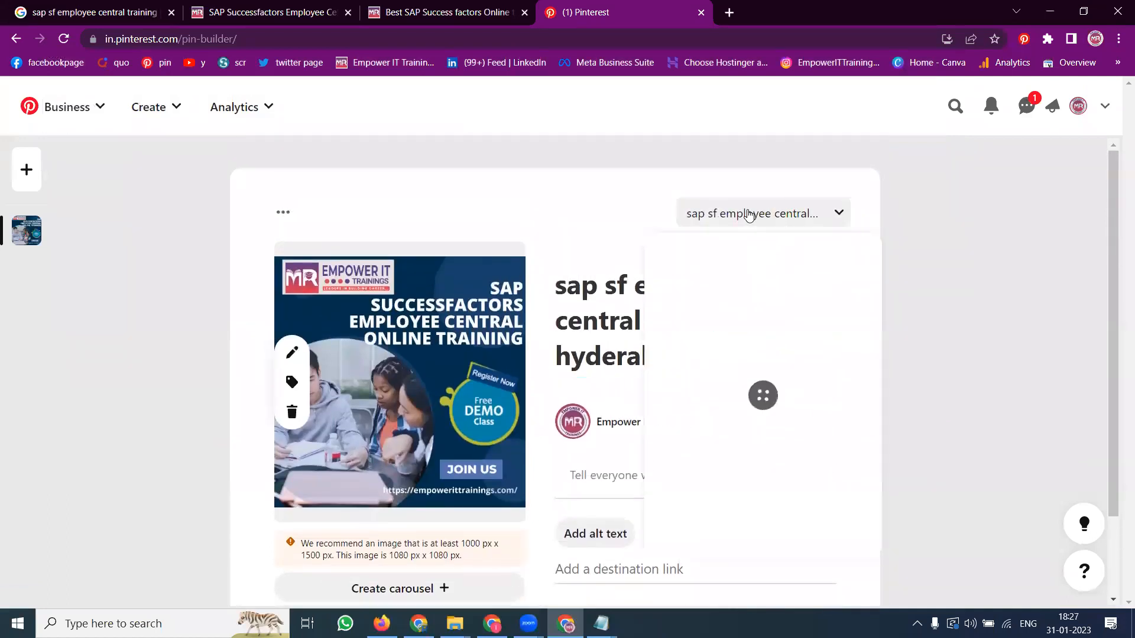
{"action": "left_click", "coordinate": [634, 203]}
{"action": "scroll", "coordinate": [632, 370], "scroll_direction": "down", "scroll_amount": 2}
{"action": "left_click", "coordinate": [632, 371]}
{"action": "type", "text": "sap sf employee central training in hyderabad"}
{"action": "left_click", "coordinate": [643, 476]}
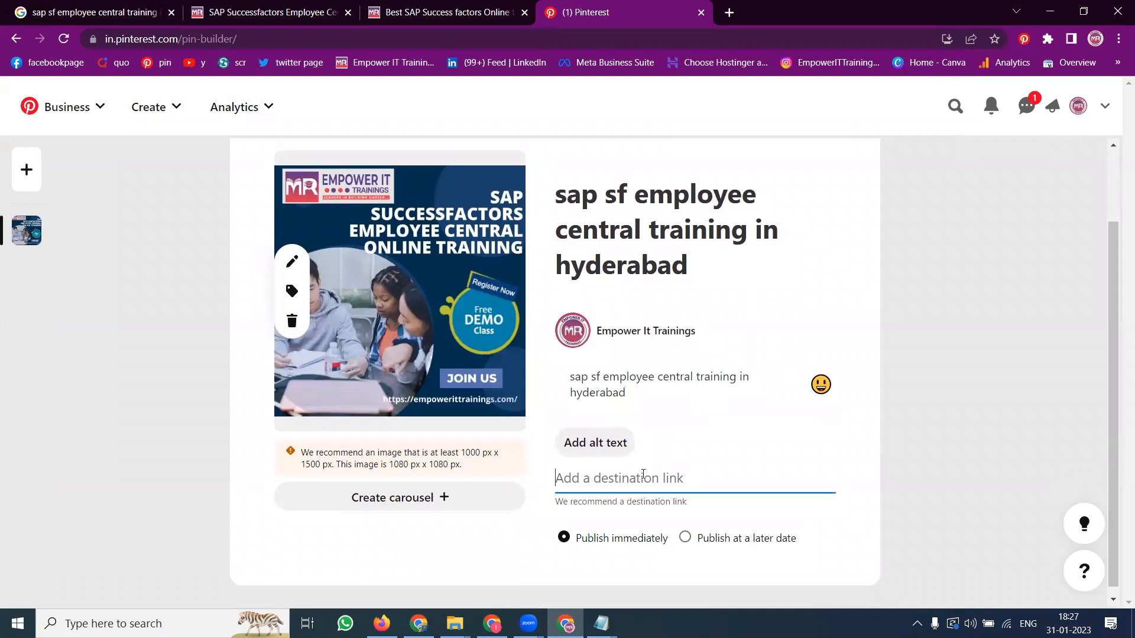
{"action": "type", "text": "sap sf employee central training in hyderabad"}
{"action": "key", "text": "ctrl+z"}
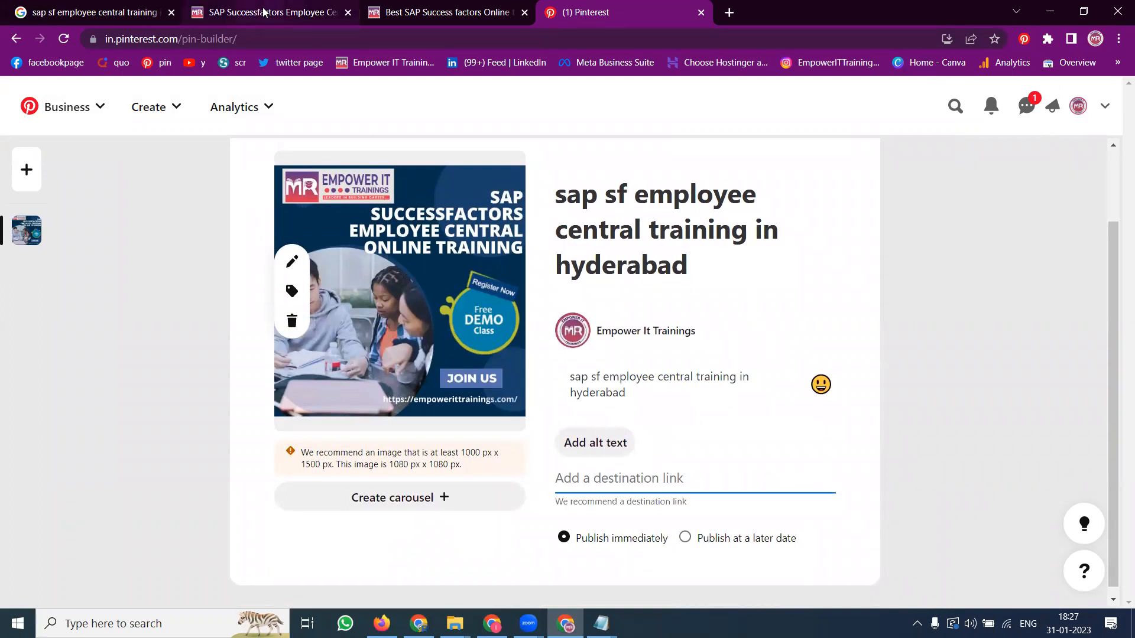
Step: Copy the Employee Central course page address, empowerittrainings.com/sap-successfactors-employee-central-online-training, and set it as the Pin's destination link
{"action": "left_click", "coordinate": [284, 13]}
{"action": "left_click", "coordinate": [280, 39]}
{"action": "key", "text": "ctrl+c"}
{"action": "left_click", "coordinate": [585, 12]}
{"action": "left_click", "coordinate": [663, 494]}
{"action": "key", "text": "ctrl+v"}
{"action": "scroll", "coordinate": [979, 356], "scroll_direction": "down", "scroll_amount": 1}
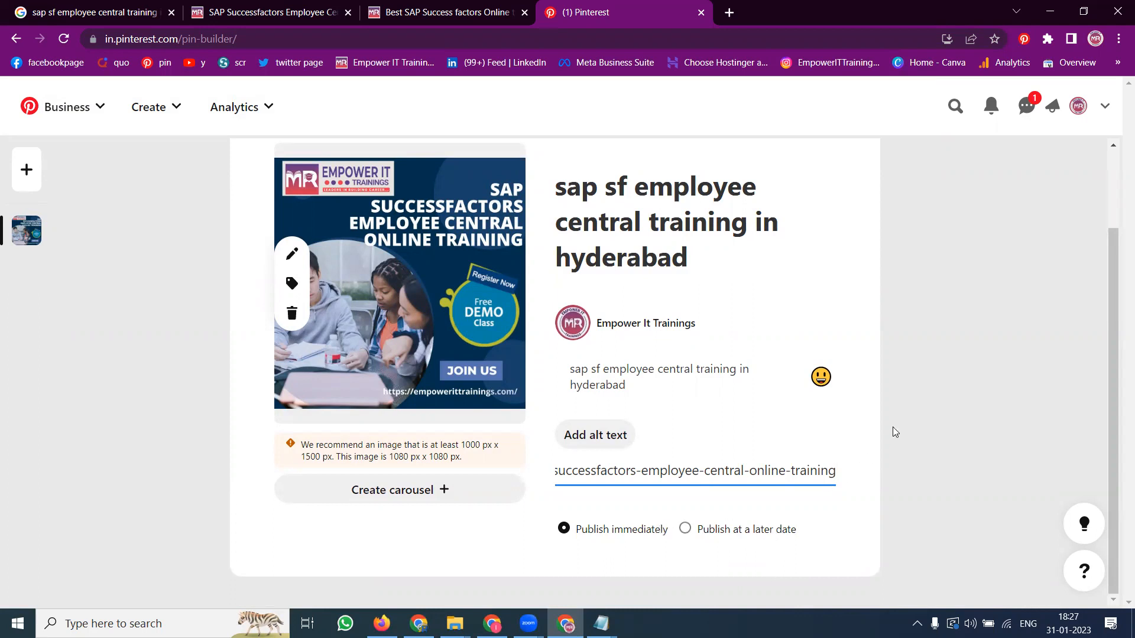
Step: Publish the Hyderabad-titled Pin to its preselected board and close the saved confirmation
{"action": "scroll", "coordinate": [894, 429], "scroll_direction": "up", "scroll_amount": 2}
{"action": "left_click", "coordinate": [831, 222]}
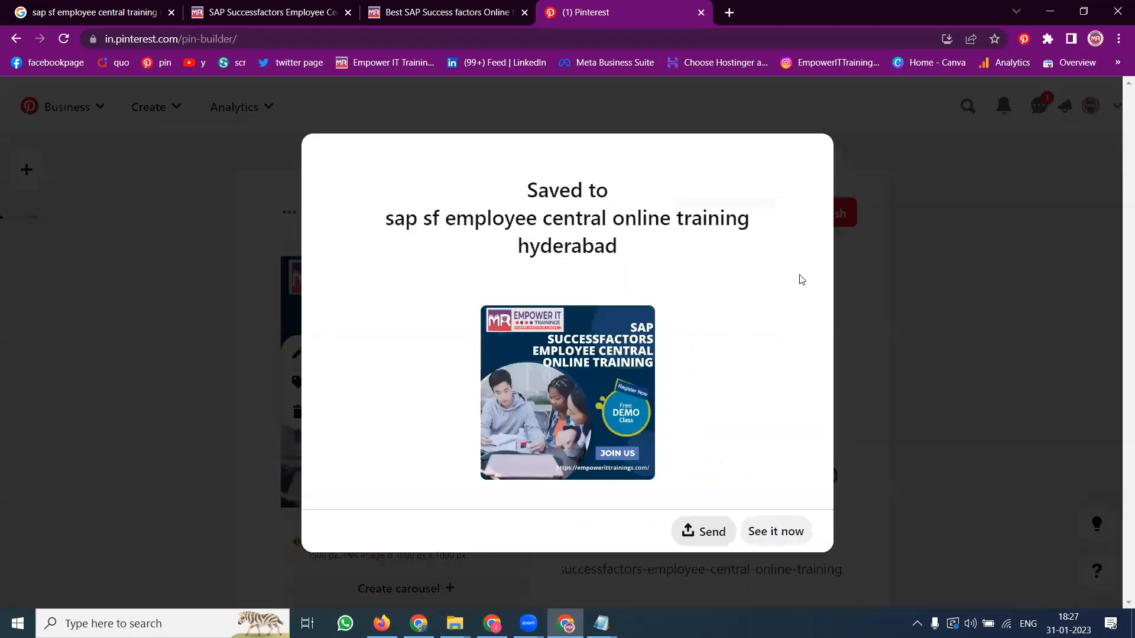
{"action": "left_click", "coordinate": [940, 260]}
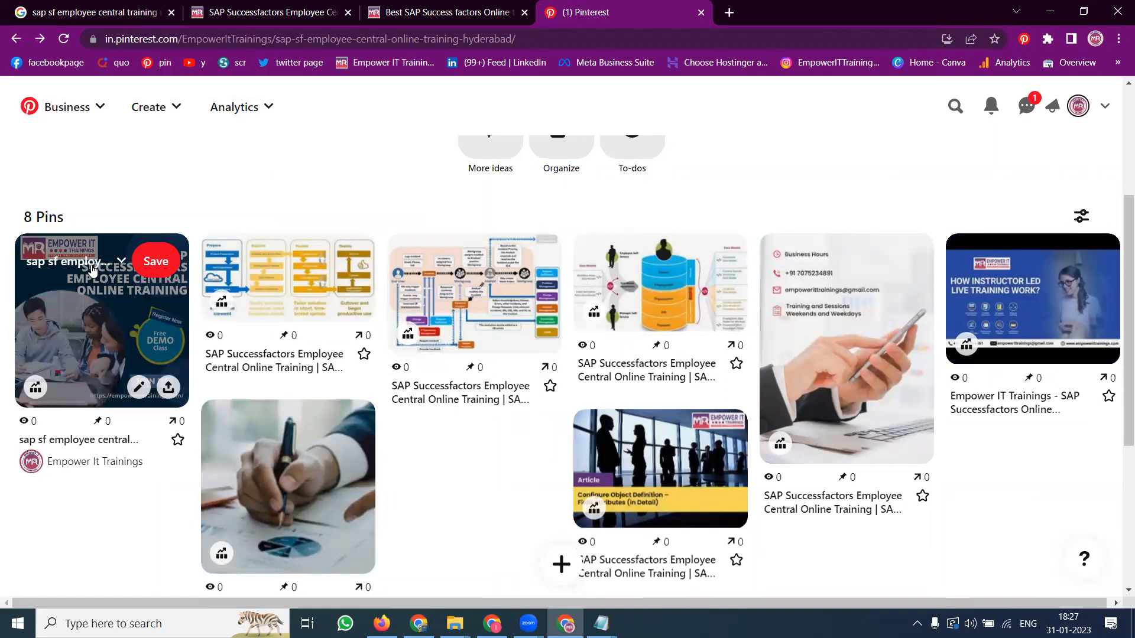
Step: Open the published Pin from the board and follow its destination link to the Employee Central course page
{"action": "left_click", "coordinate": [93, 267]}
{"action": "left_click", "coordinate": [87, 321]}
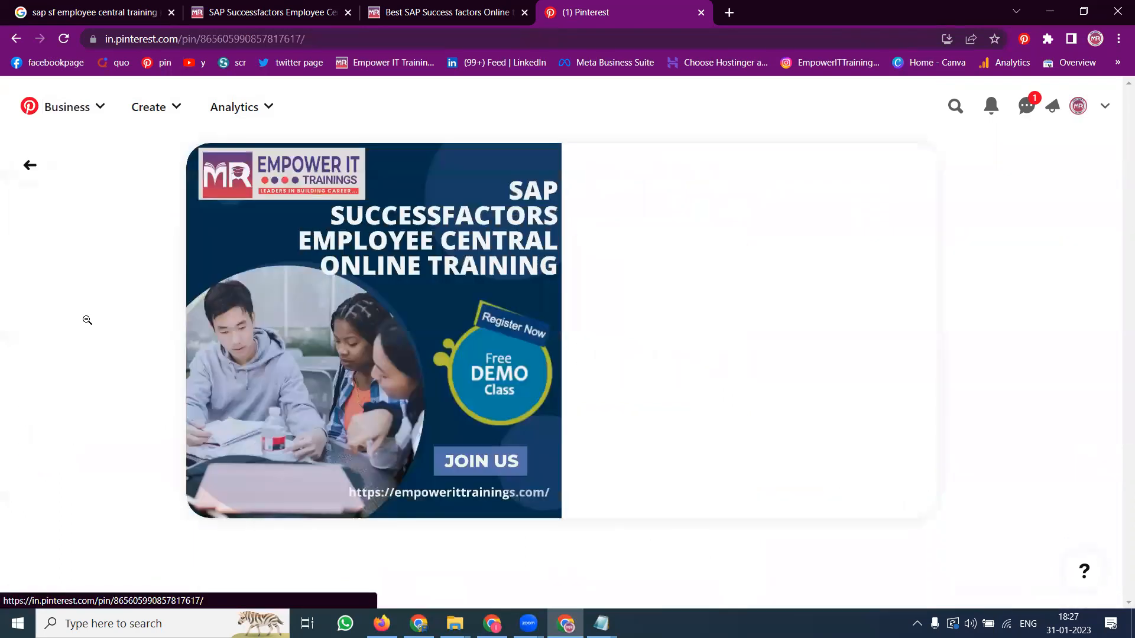
{"action": "left_click", "coordinate": [602, 333]}
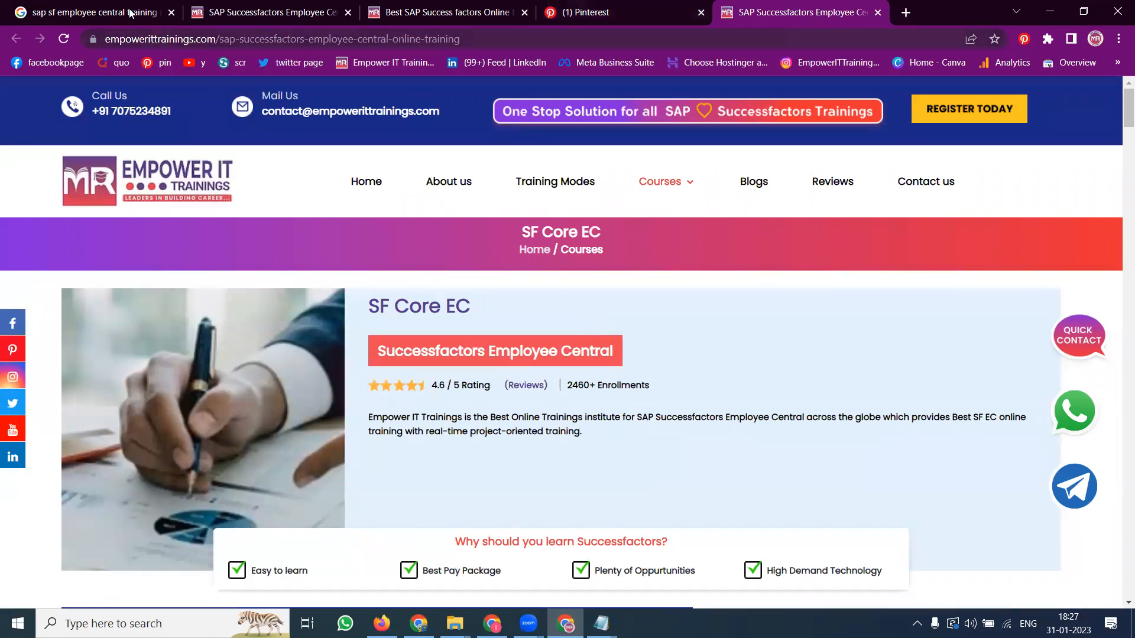
Step: Review the Google image results for the Hyderabad keyword and return to the published Pin to examine it
{"action": "left_click", "coordinate": [94, 12]}
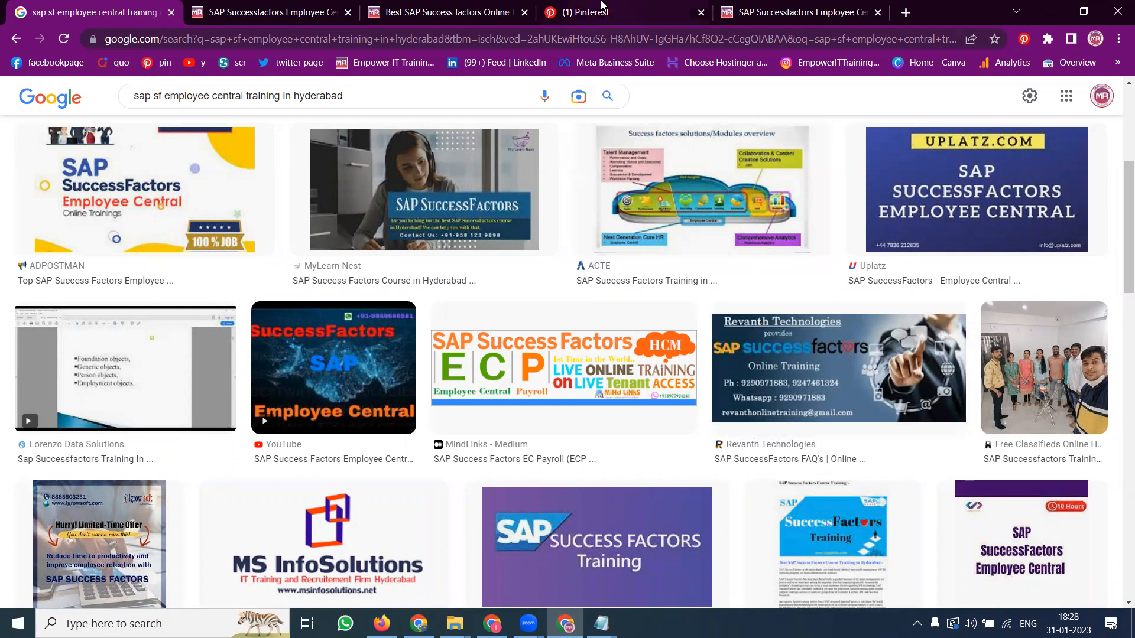
{"action": "left_click", "coordinate": [600, 11]}
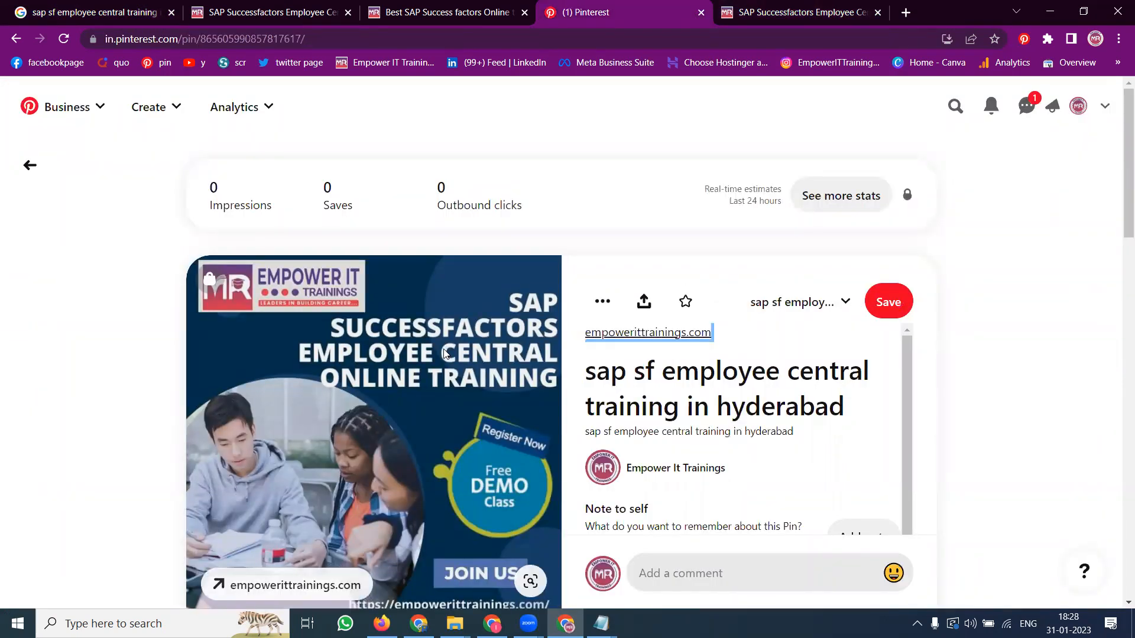
{"action": "scroll", "coordinate": [445, 353], "scroll_direction": "down", "scroll_amount": 3}
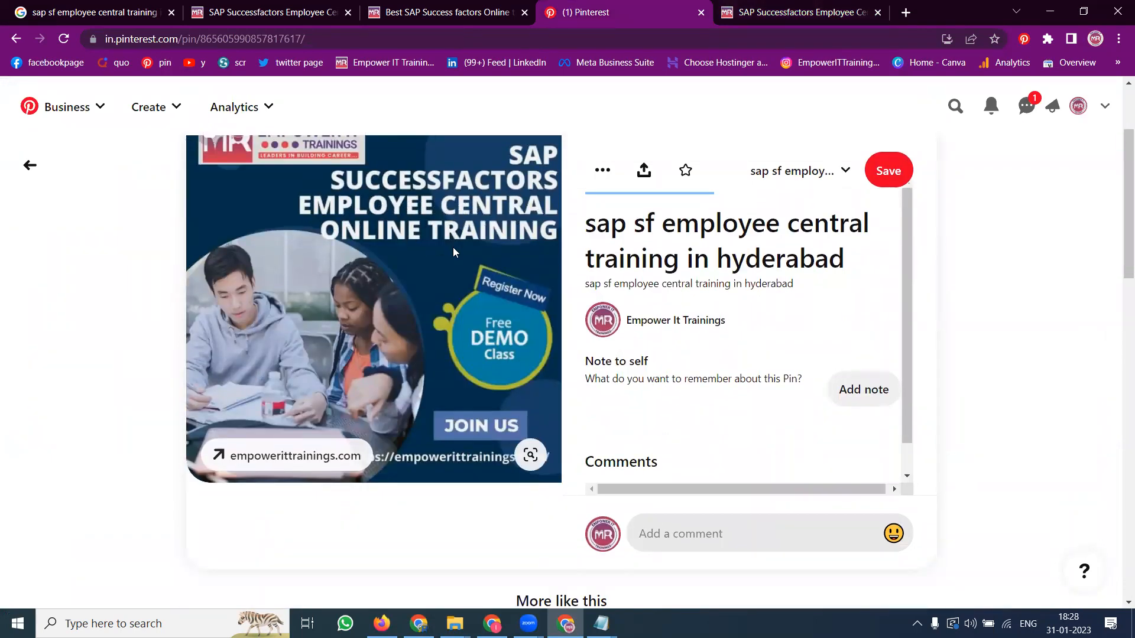
Step: Search Google Images for "sap sf employee central training in usa" and copy that search phrase
{"action": "left_click", "coordinate": [136, 11]}
{"action": "double_click", "coordinate": [329, 94]}
{"action": "type", "text": "usa"}
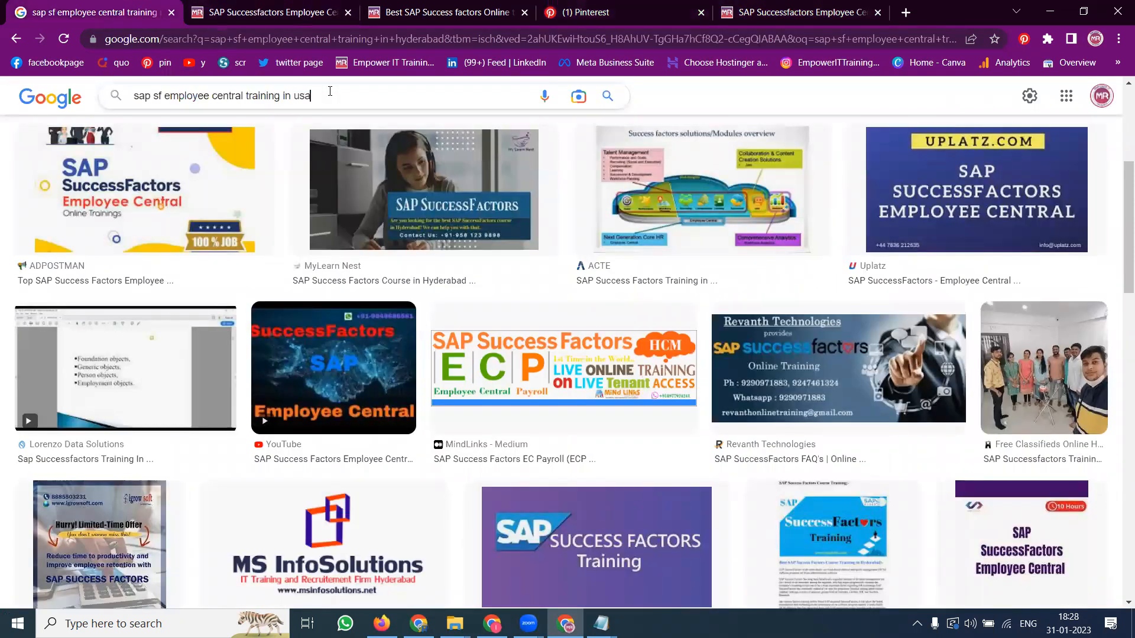
{"action": "key", "text": "Return"}
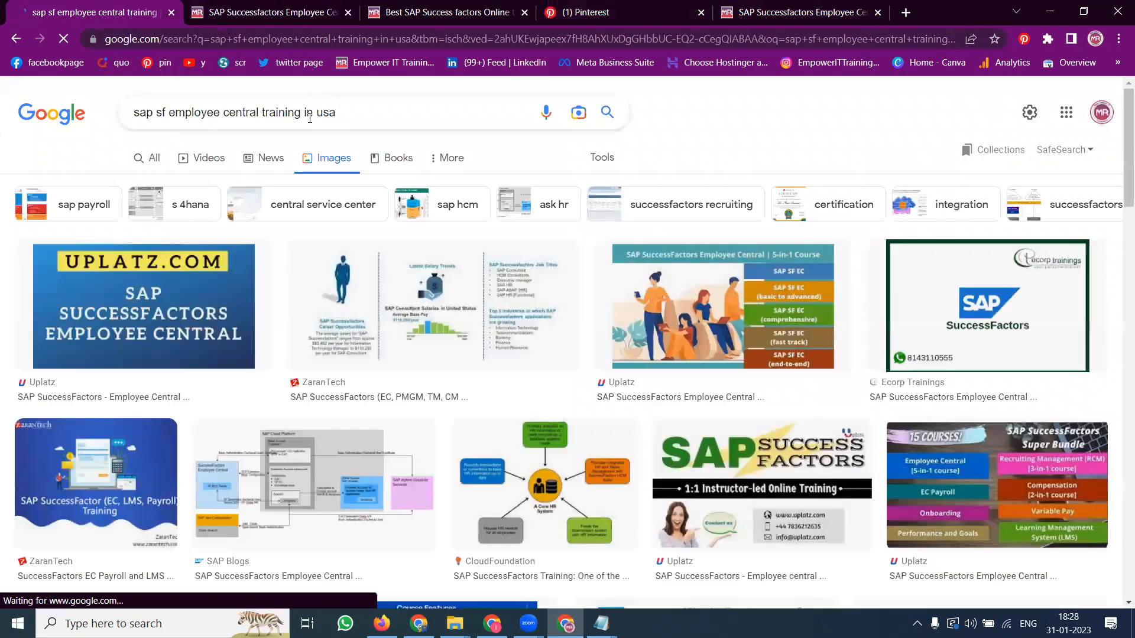
{"action": "triple_click", "coordinate": [310, 117]}
{"action": "key", "text": "ctrl+c"}
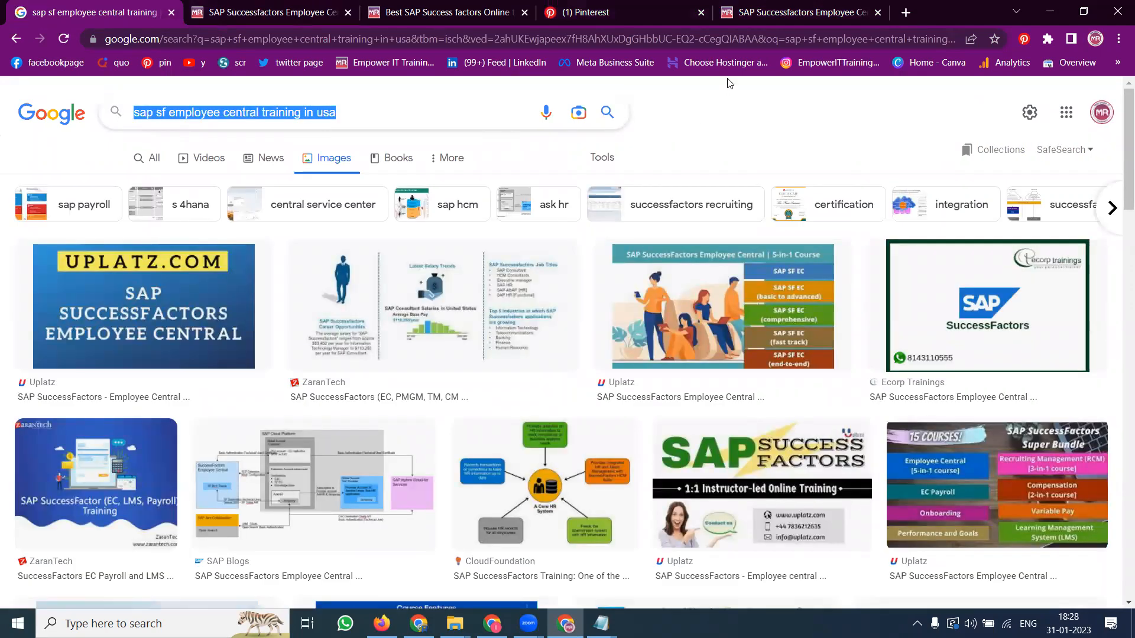
Step: Start another Pin from the Hyderabad board and upload the image "SAP Successfactors LMS Online training" to it
{"action": "left_click", "coordinate": [650, 7]}
{"action": "left_click", "coordinate": [30, 165]}
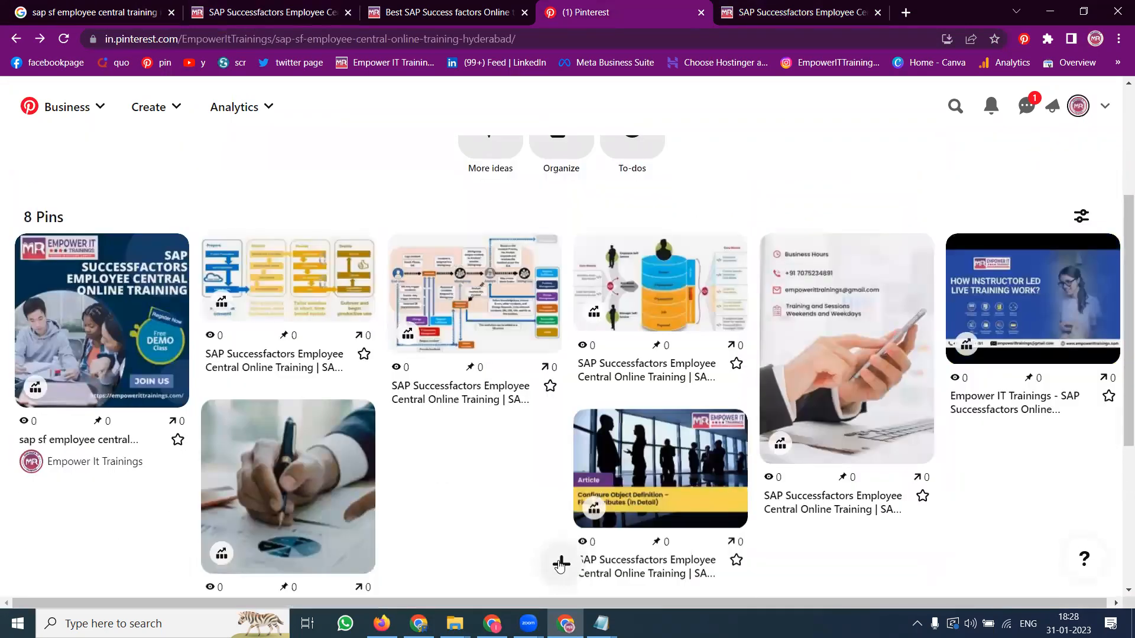
{"action": "left_click", "coordinate": [561, 565]}
{"action": "left_click", "coordinate": [537, 412]}
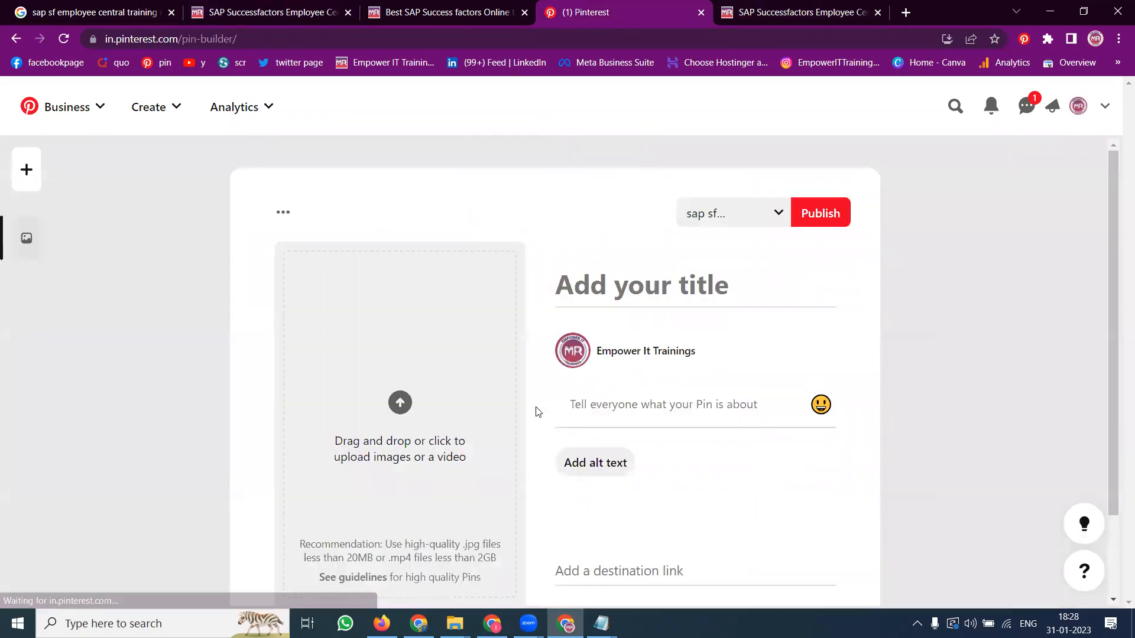
{"action": "left_click", "coordinate": [432, 422]}
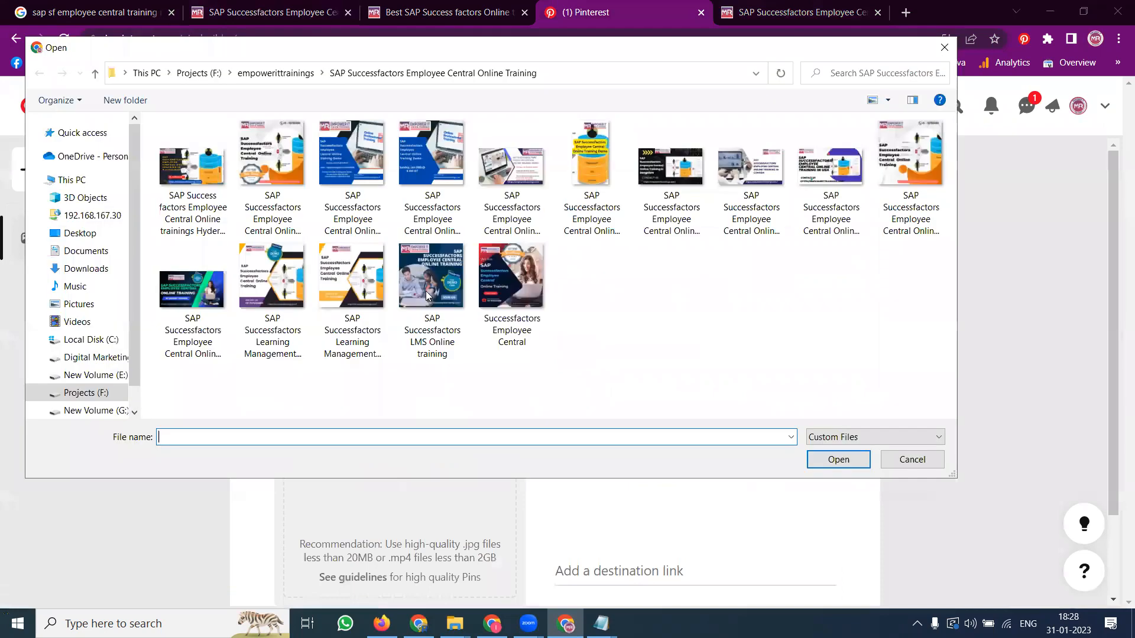
{"action": "double_click", "coordinate": [426, 291]}
Step: Set both the Pin's title and its description to "sap sf employee central training in usa"
{"action": "left_click", "coordinate": [601, 280]}
{"action": "key", "text": "ctrl+v"}
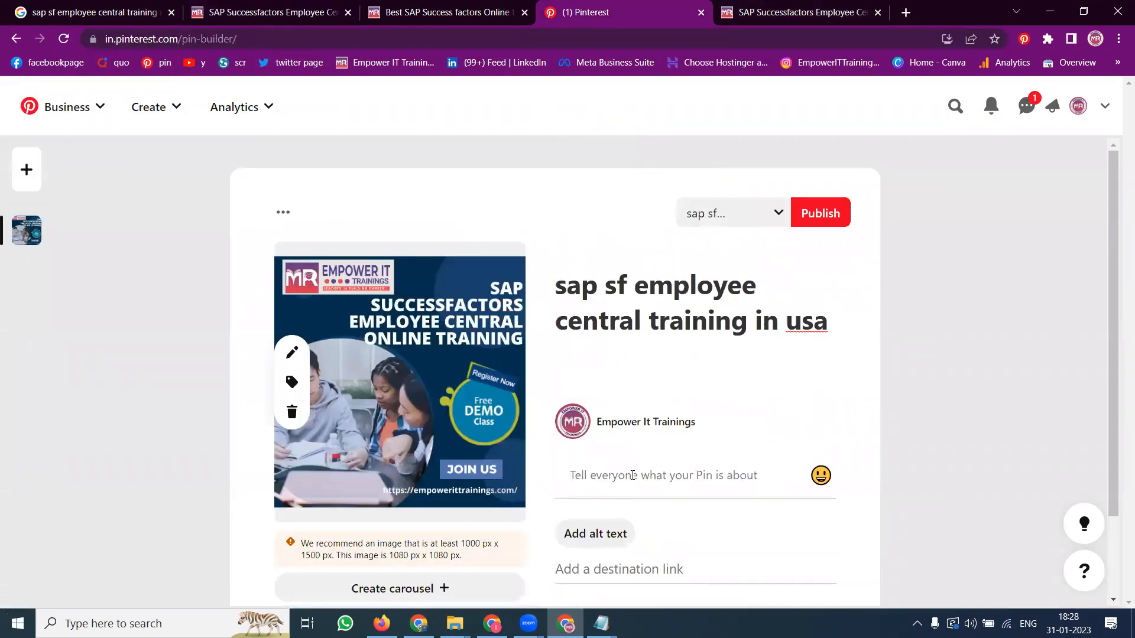
{"action": "left_click", "coordinate": [619, 495]}
{"action": "key", "text": "ctrl+v"}
{"action": "scroll", "coordinate": [650, 473], "scroll_direction": "down", "scroll_amount": 2}
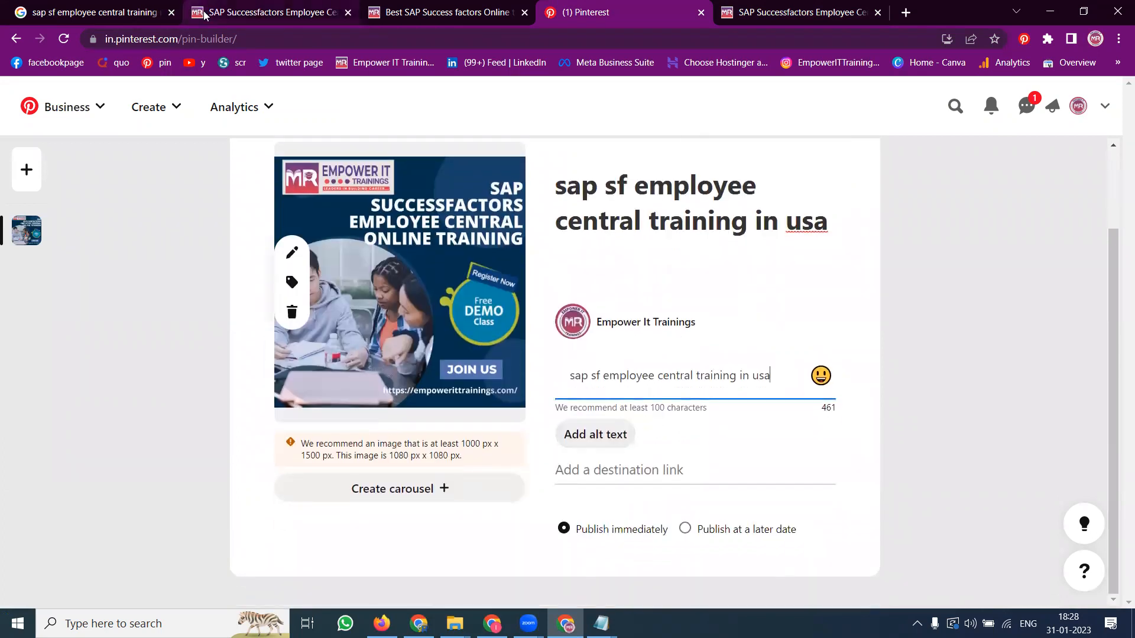
Step: Copy the address of the SAP Successfactors Employee Central course page and set it as the USA Pin's destination link
{"action": "left_click", "coordinate": [266, 12]}
{"action": "left_click", "coordinate": [232, 39]}
{"action": "left_click", "coordinate": [553, 9]}
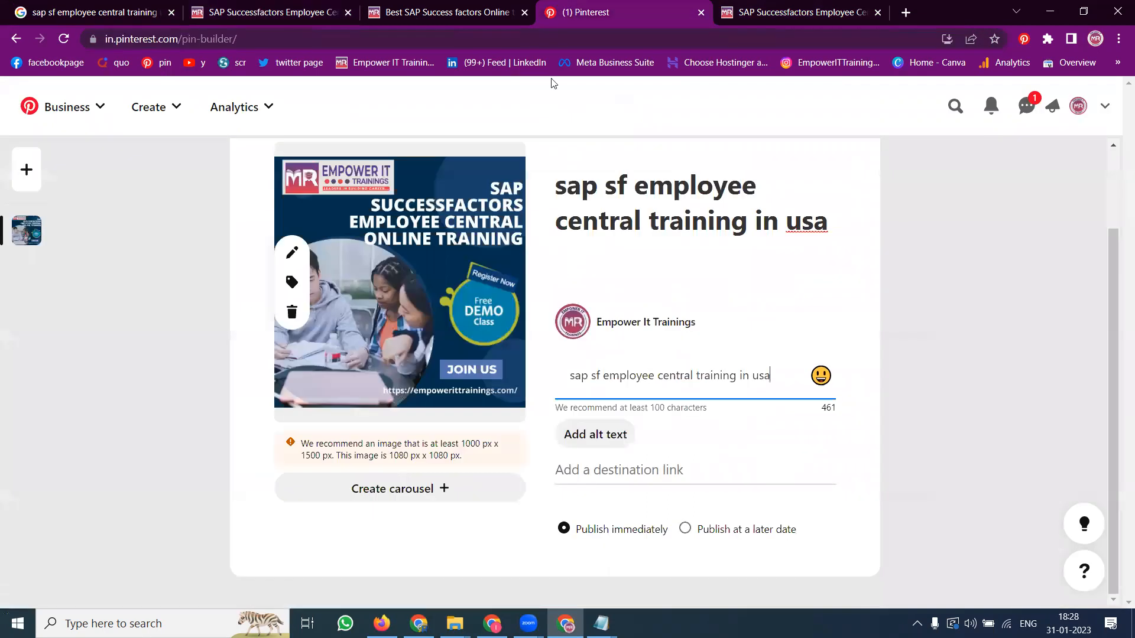
{"action": "left_click", "coordinate": [603, 471]}
{"action": "key", "text": "ctrl+v"}
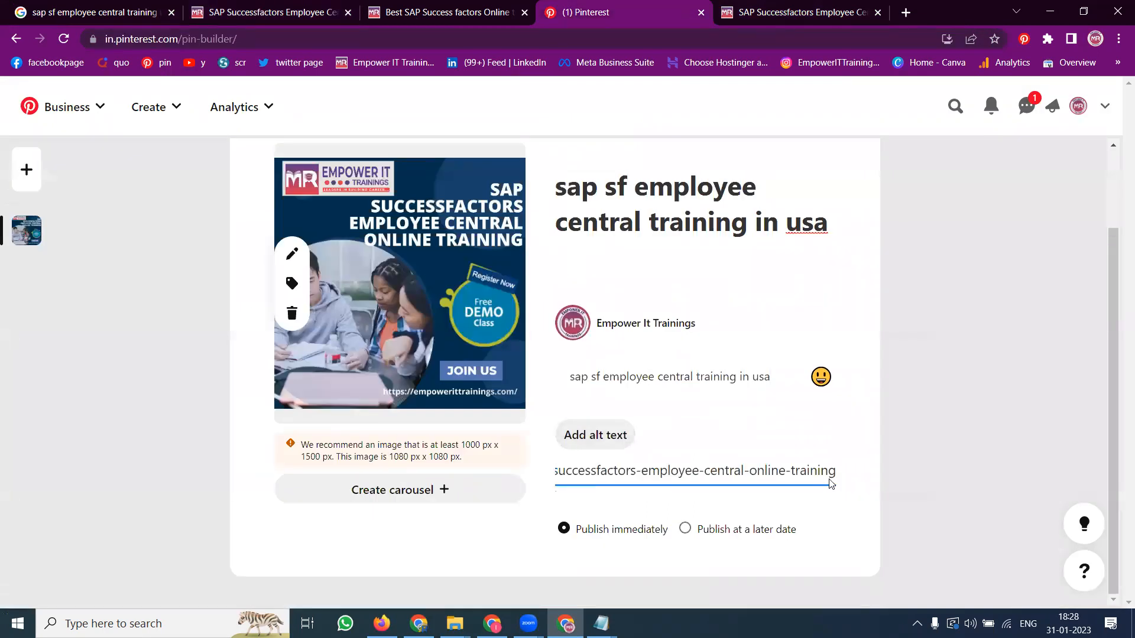
Step: Publish the USA-titled Pin to the Hyderabad board and close the saved confirmation
{"action": "scroll", "coordinate": [875, 261], "scroll_direction": "up", "scroll_amount": 2}
{"action": "left_click", "coordinate": [824, 213]}
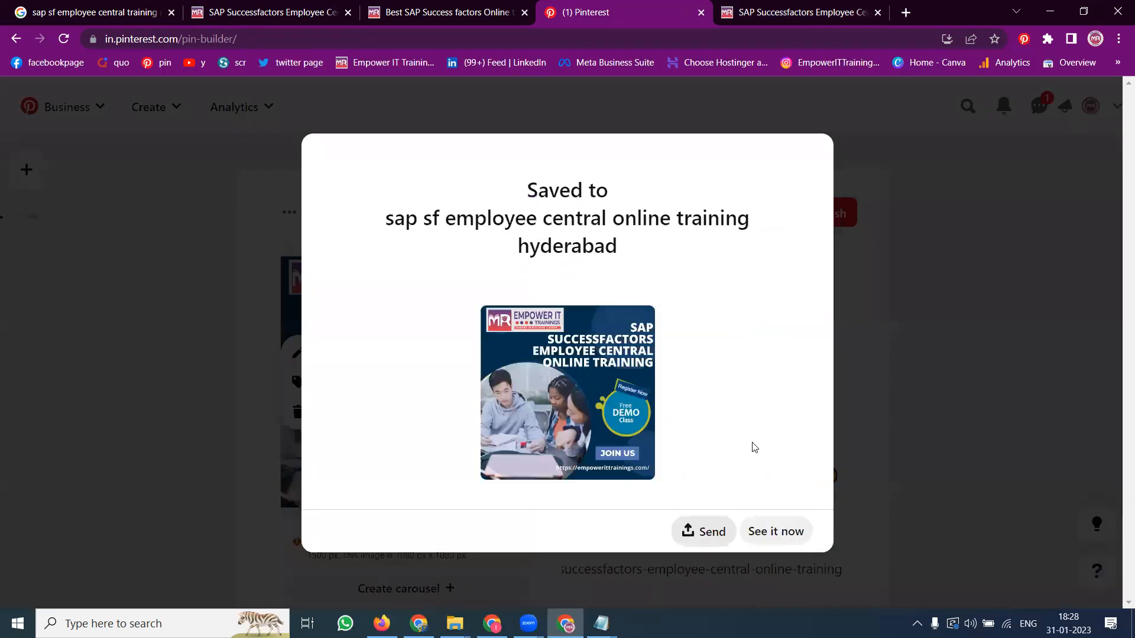
{"action": "left_click", "coordinate": [888, 173]}
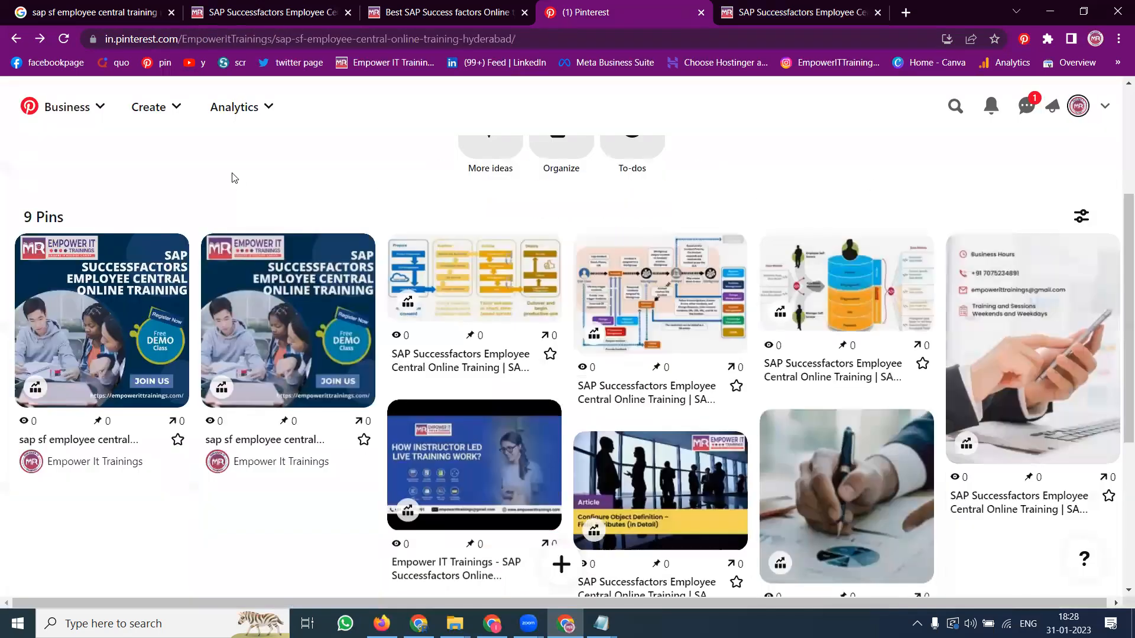
Step: Go to the Empower It Trainings profile and display its saved boards
{"action": "left_click", "coordinate": [1079, 106]}
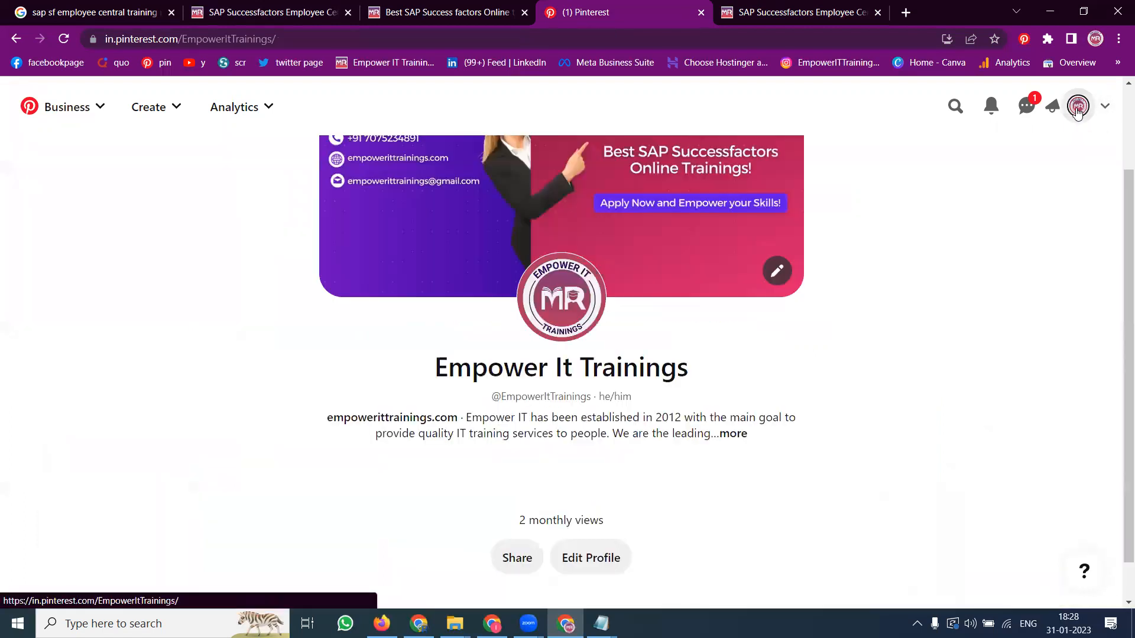
{"action": "scroll", "coordinate": [999, 226], "scroll_direction": "down", "scroll_amount": 5}
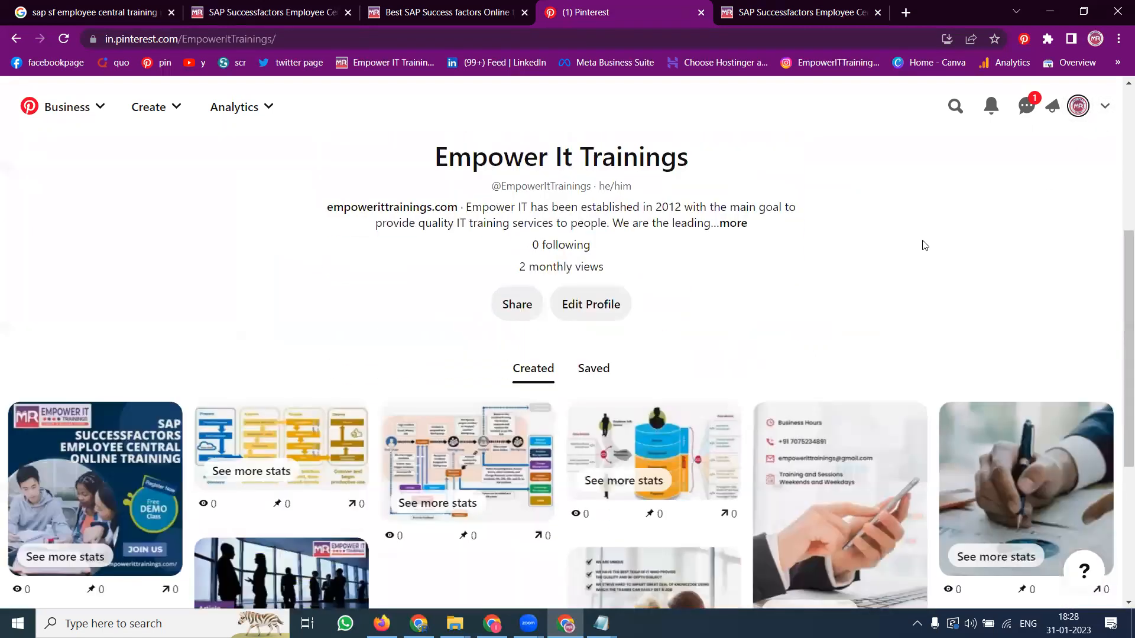
{"action": "scroll", "coordinate": [653, 345], "scroll_direction": "up", "scroll_amount": 1}
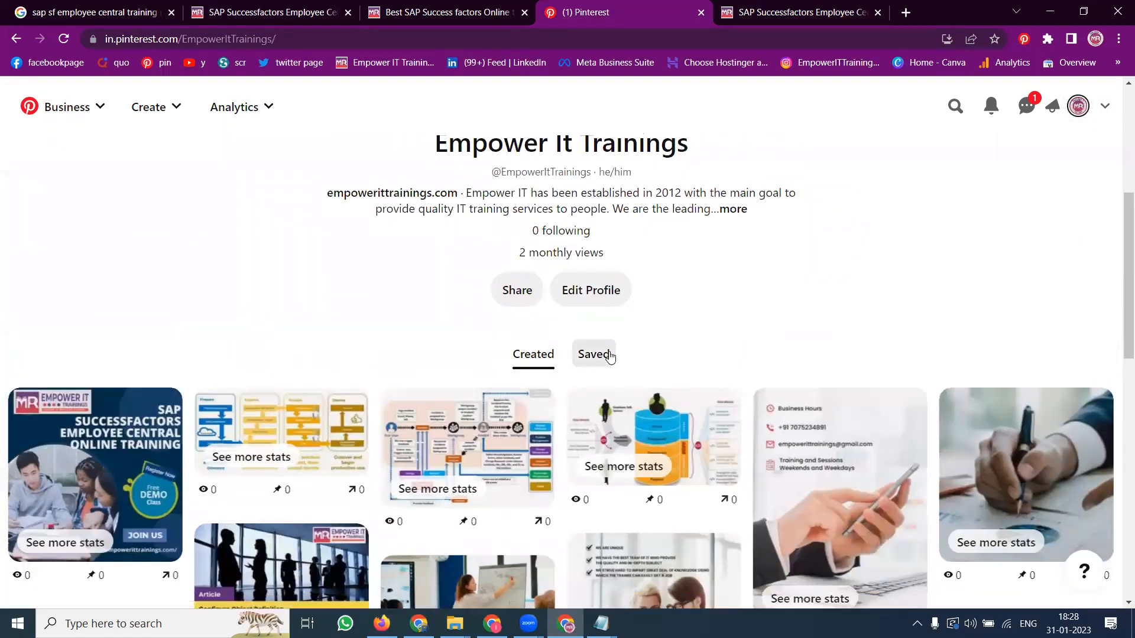
{"action": "left_click", "coordinate": [609, 355]}
{"action": "scroll", "coordinate": [937, 297], "scroll_direction": "down", "scroll_amount": 5}
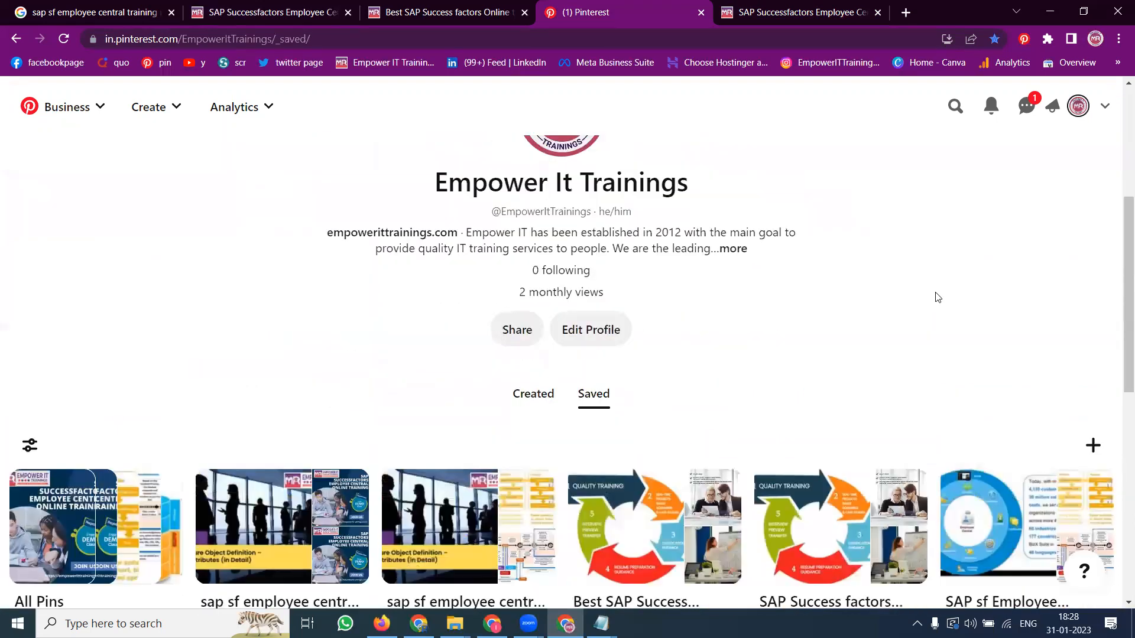
{"action": "scroll", "coordinate": [937, 297], "scroll_direction": "down", "scroll_amount": 4}
Step: Start a new board and name it "sap sf employee central training in usa", using the phrase from the Google search
{"action": "left_click", "coordinate": [1093, 224]}
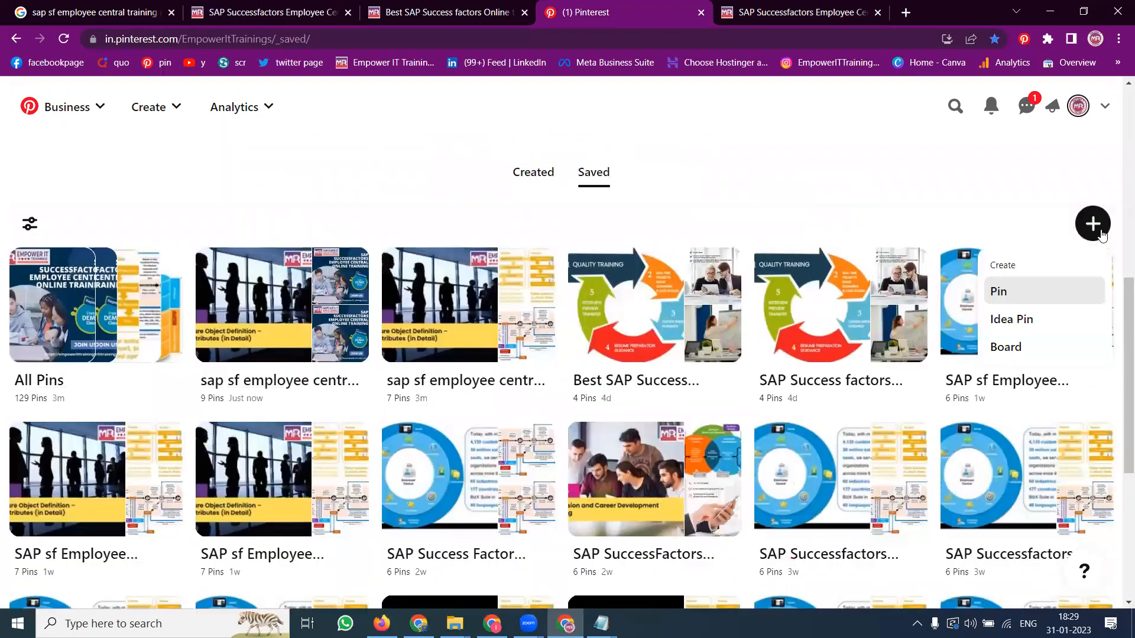
{"action": "left_click", "coordinate": [1015, 349]}
{"action": "left_click", "coordinate": [566, 329]}
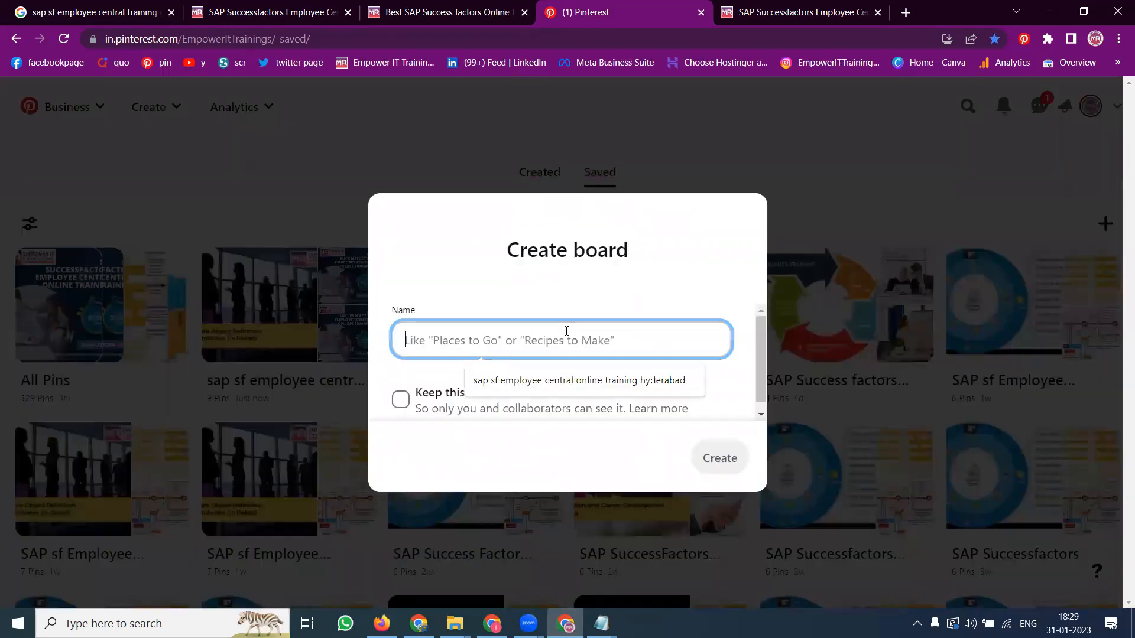
{"action": "key", "text": "ctrl+v"}
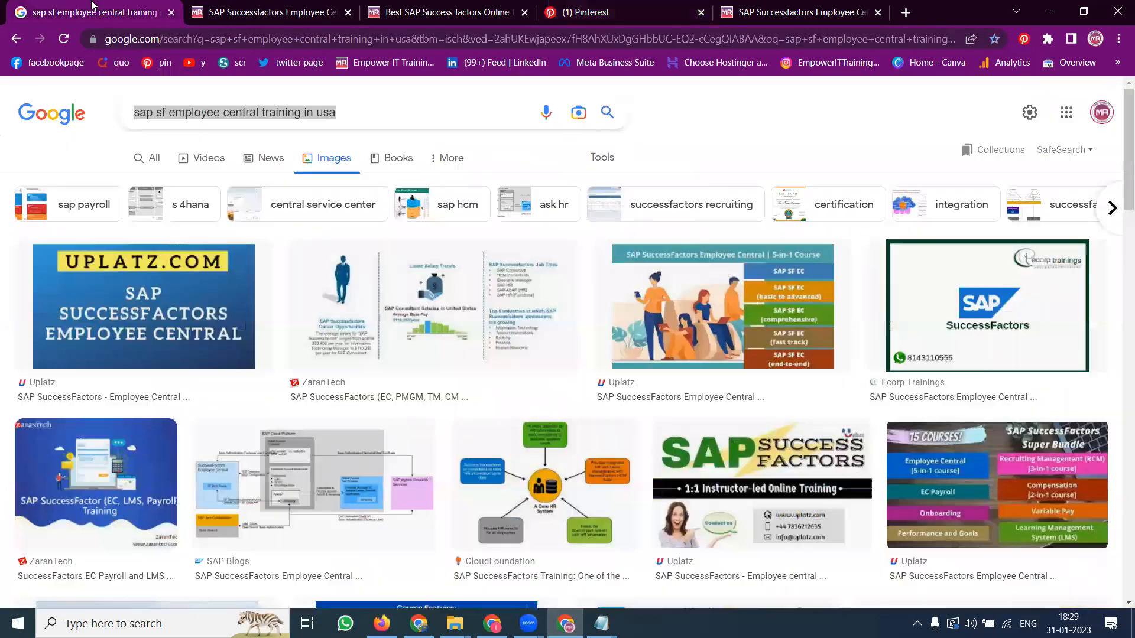
{"action": "left_click", "coordinate": [95, 12]}
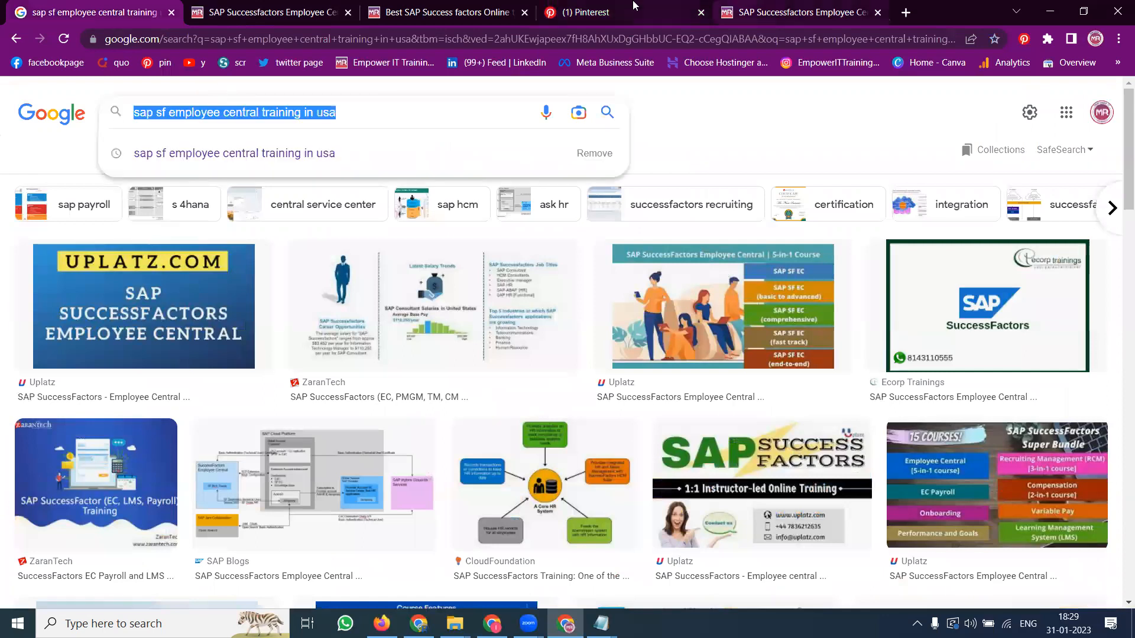
{"action": "left_click", "coordinate": [598, 12]}
{"action": "double_click", "coordinate": [599, 330]}
{"action": "key", "text": "ctrl+a"}
{"action": "type", "text": "sap sf employee central training in usa"}
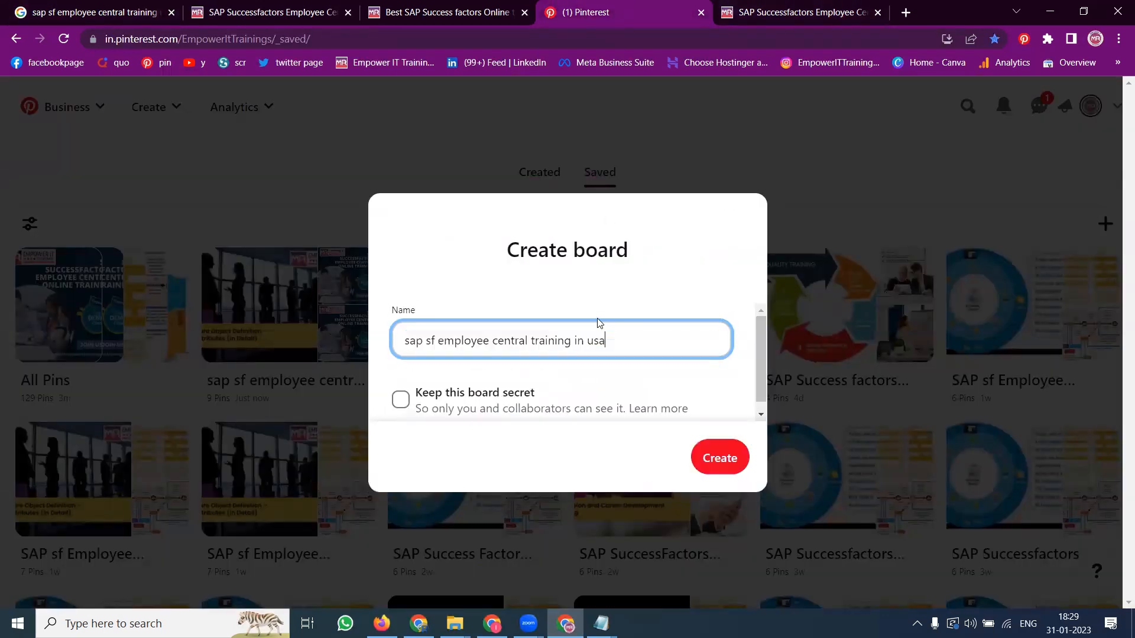
Step: Insert "Online" before "training" in the board name and create the board without saving any suggested Pins
{"action": "left_click", "coordinate": [532, 342]}
{"action": "type", "text": "Online"}
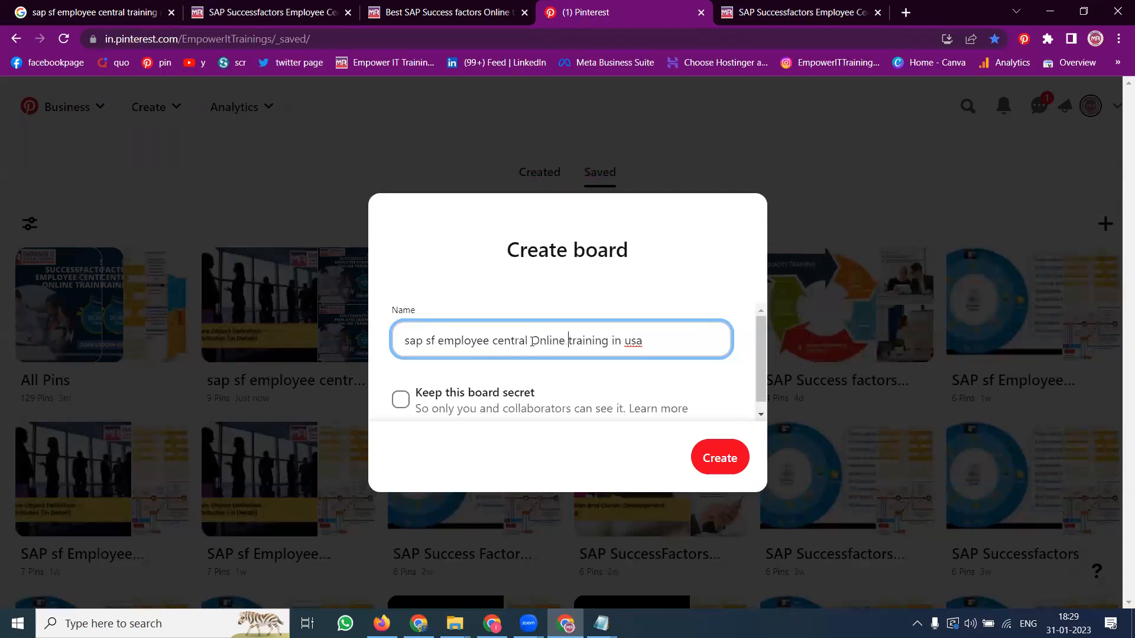
{"action": "left_click", "coordinate": [720, 459]}
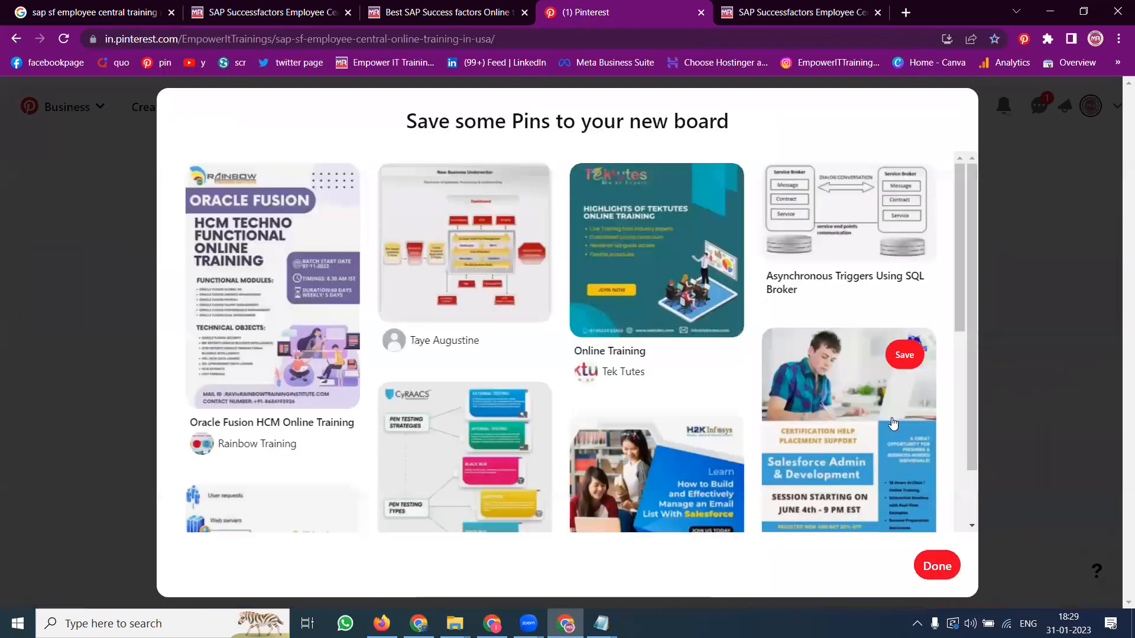
{"action": "left_click", "coordinate": [937, 566]}
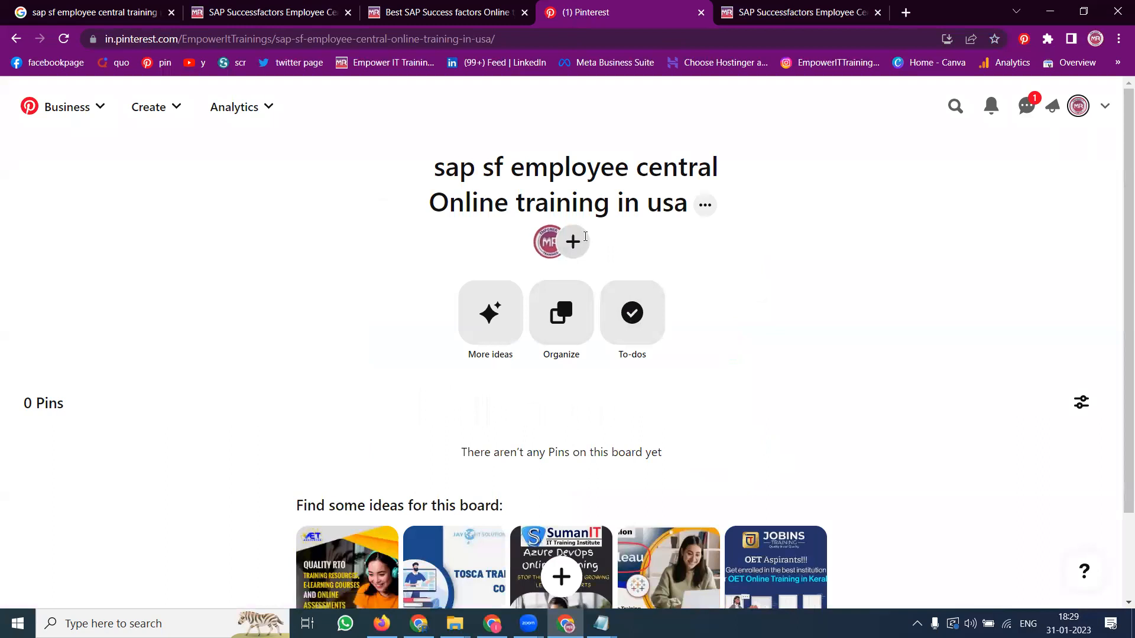
Step: Create a new Pin on the USA board and upload the "SAP Successfactors LMS Online training" image
{"action": "left_click", "coordinate": [585, 237]}
{"action": "left_click", "coordinate": [829, 258]}
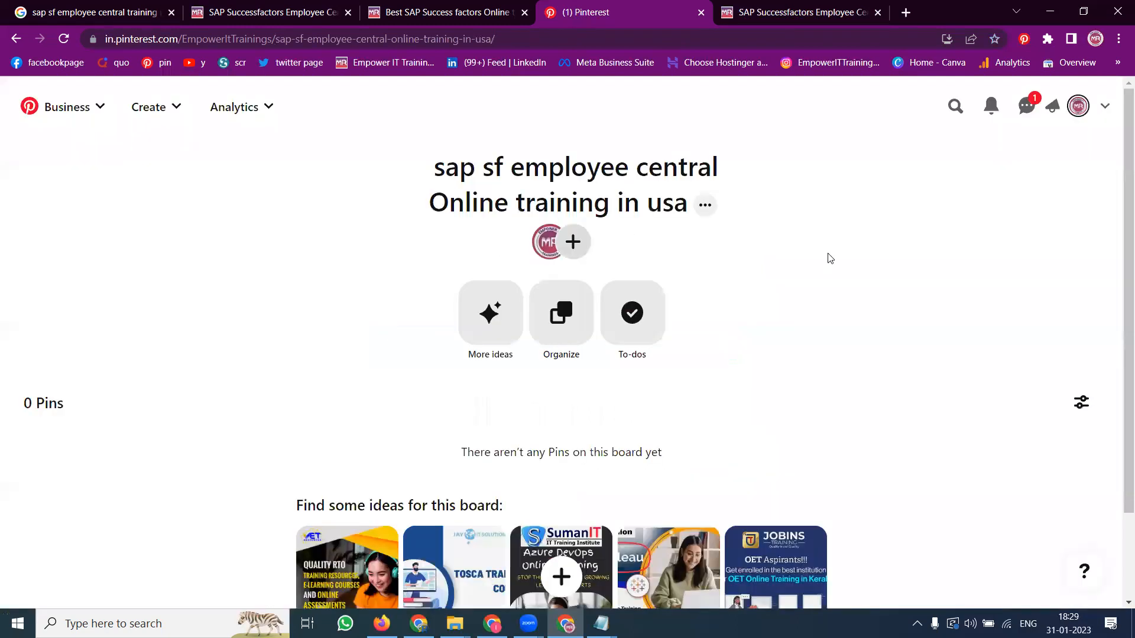
{"action": "scroll", "coordinate": [829, 258], "scroll_direction": "down", "scroll_amount": 2}
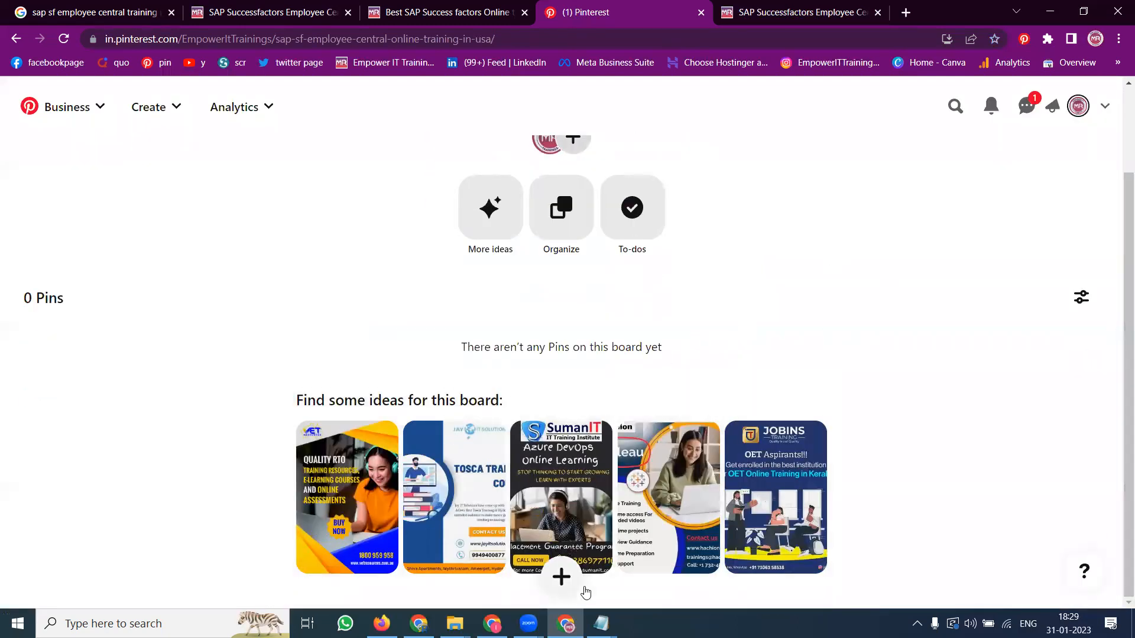
{"action": "left_click", "coordinate": [551, 581]}
{"action": "left_click", "coordinate": [542, 417]}
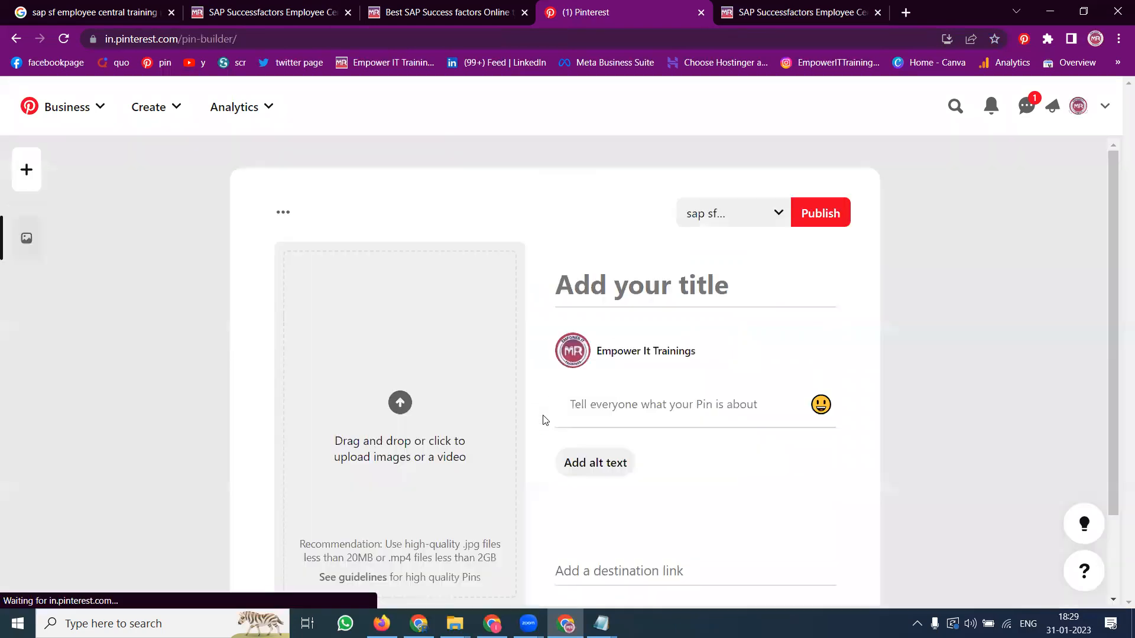
{"action": "left_click", "coordinate": [417, 395]}
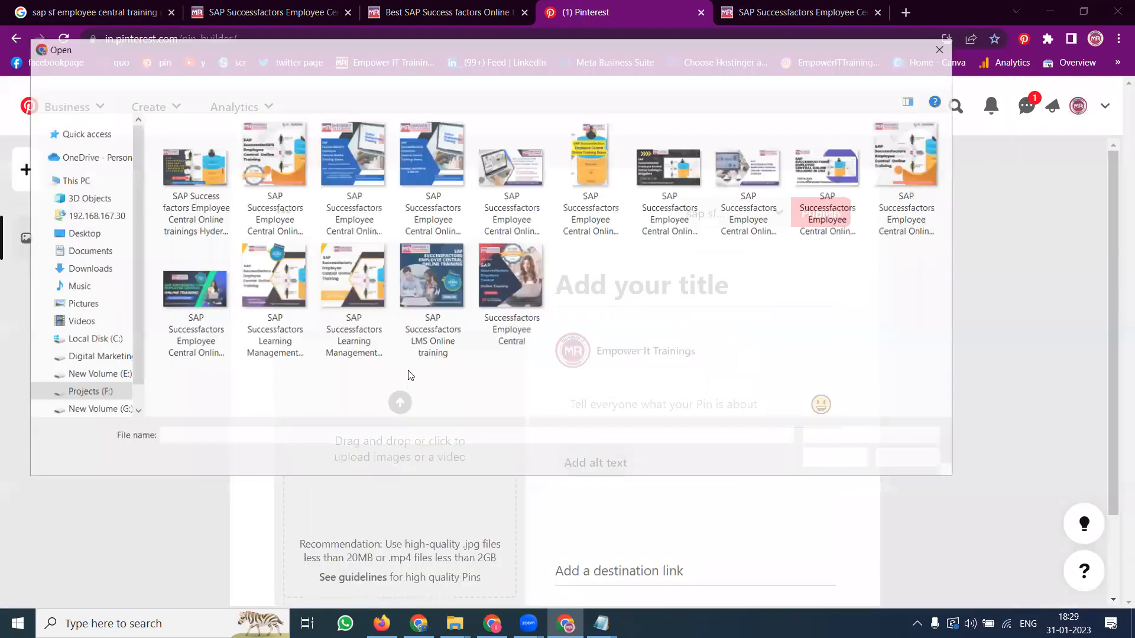
{"action": "double_click", "coordinate": [419, 292]}
Step: Enter "sap sf employee central training in usa" as both the title and the description of the Pin
{"action": "left_click", "coordinate": [660, 281]}
{"action": "type", "text": "sap sf employee central training in usa"}
{"action": "left_click", "coordinate": [635, 469]}
{"action": "type", "text": "sap sf employee central training in usa"}
{"action": "scroll", "coordinate": [642, 461], "scroll_direction": "down", "scroll_amount": 2}
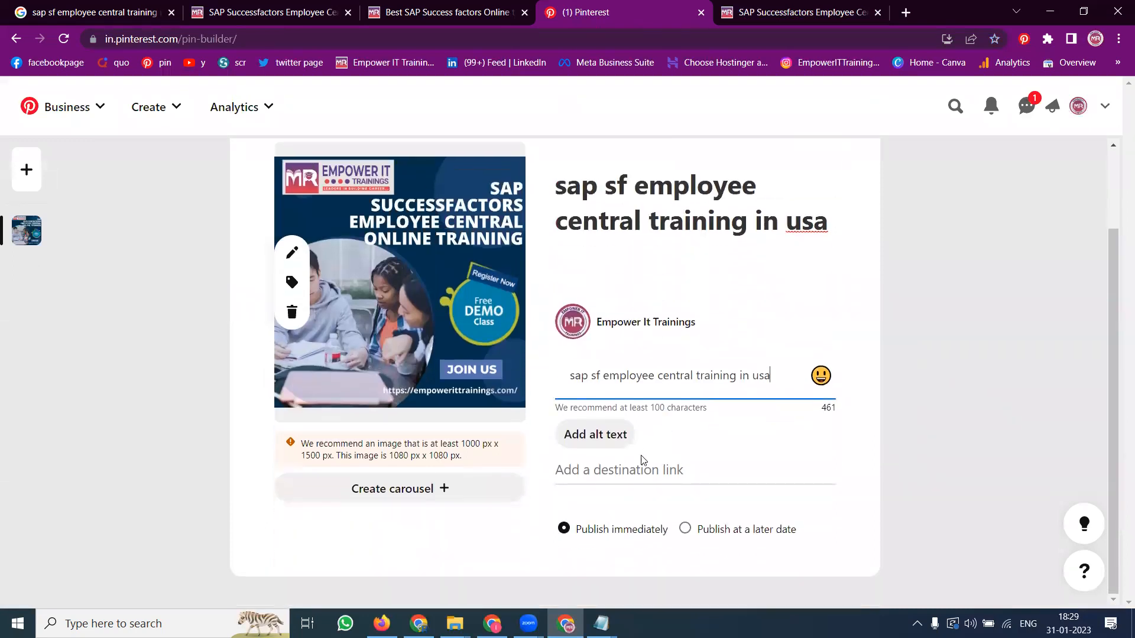
Step: Add the URL of the SAP Successfactors Employee Central course page as the destination link and publish the Pin, closing the saved confirmation
{"action": "left_click", "coordinate": [234, 17]}
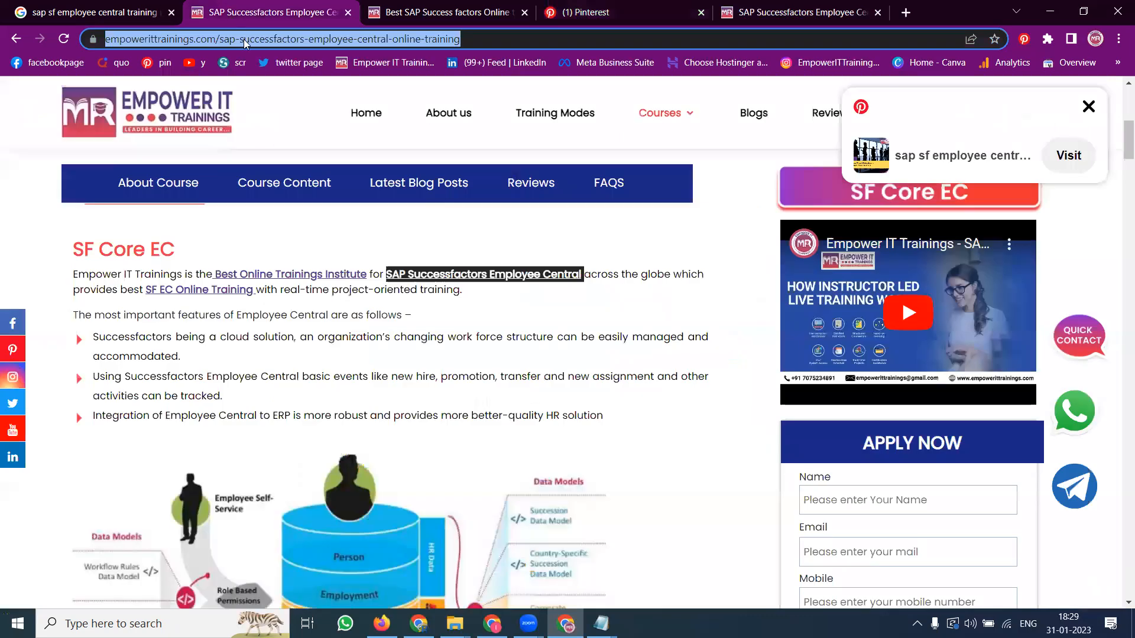
{"action": "left_click", "coordinate": [585, 11]}
{"action": "left_click", "coordinate": [659, 461]}
{"action": "key", "text": "ctrl+v"}
{"action": "scroll", "coordinate": [778, 246], "scroll_direction": "up", "scroll_amount": 2}
{"action": "left_click", "coordinate": [814, 223]}
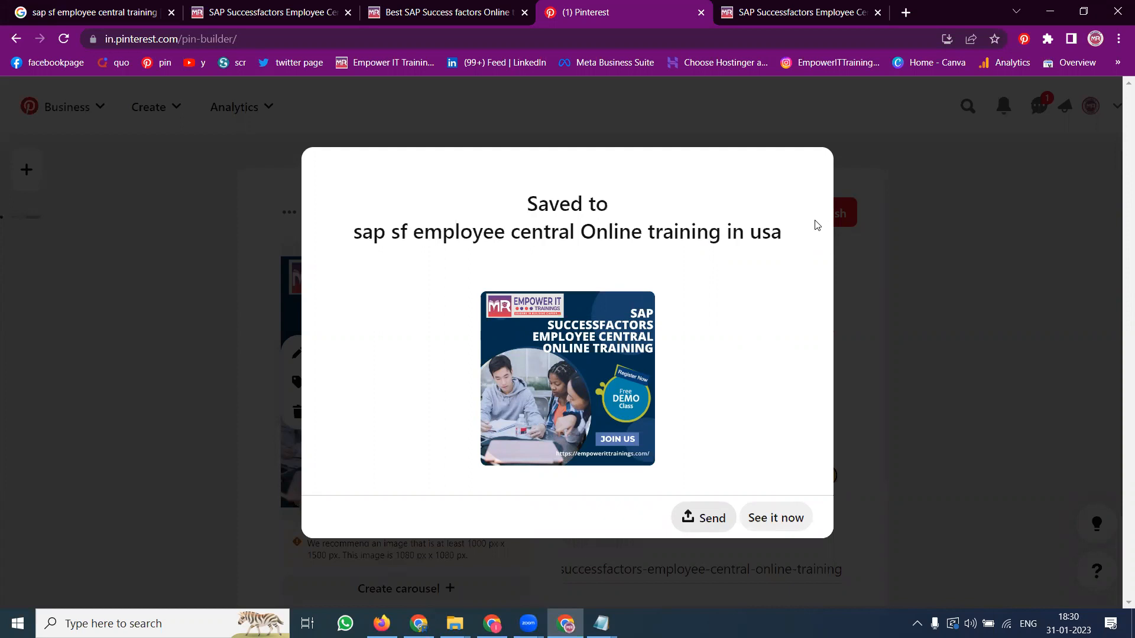
{"action": "left_click", "coordinate": [936, 363]}
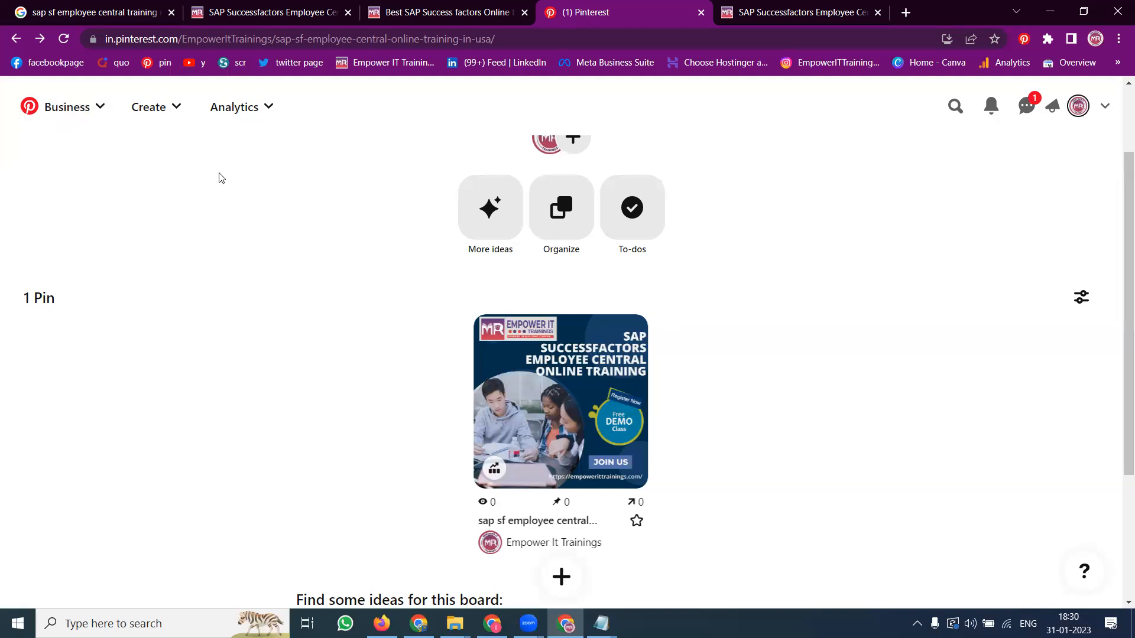
Step: Open pinterest.com in a new browser tab
{"action": "scroll", "coordinate": [306, 210], "scroll_direction": "up", "scroll_amount": 2}
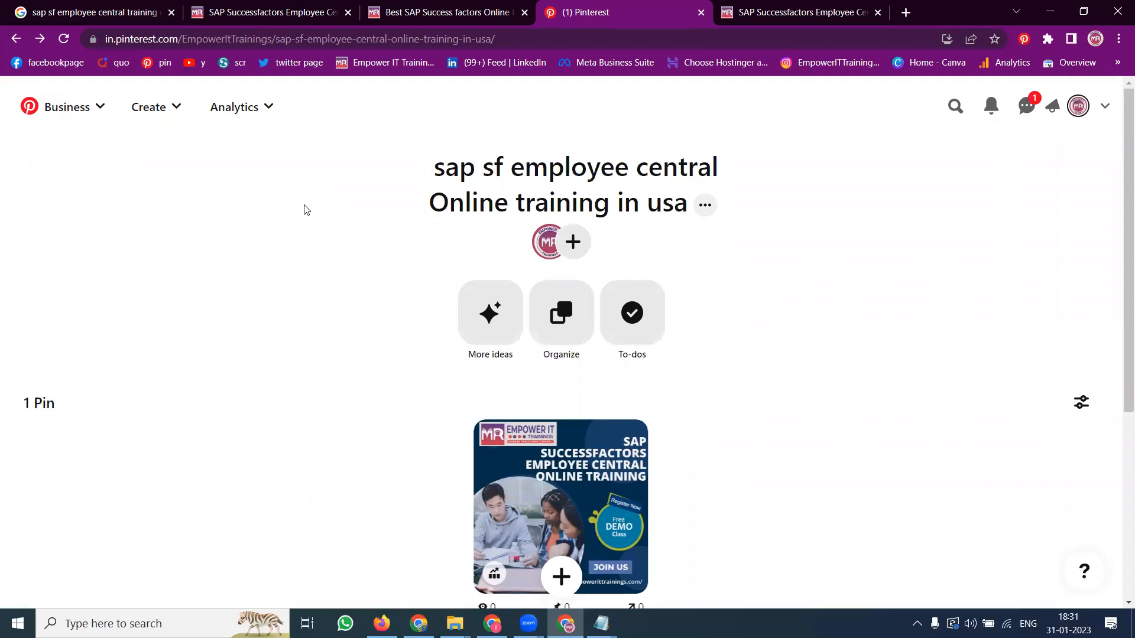
{"action": "left_click", "coordinate": [906, 13]}
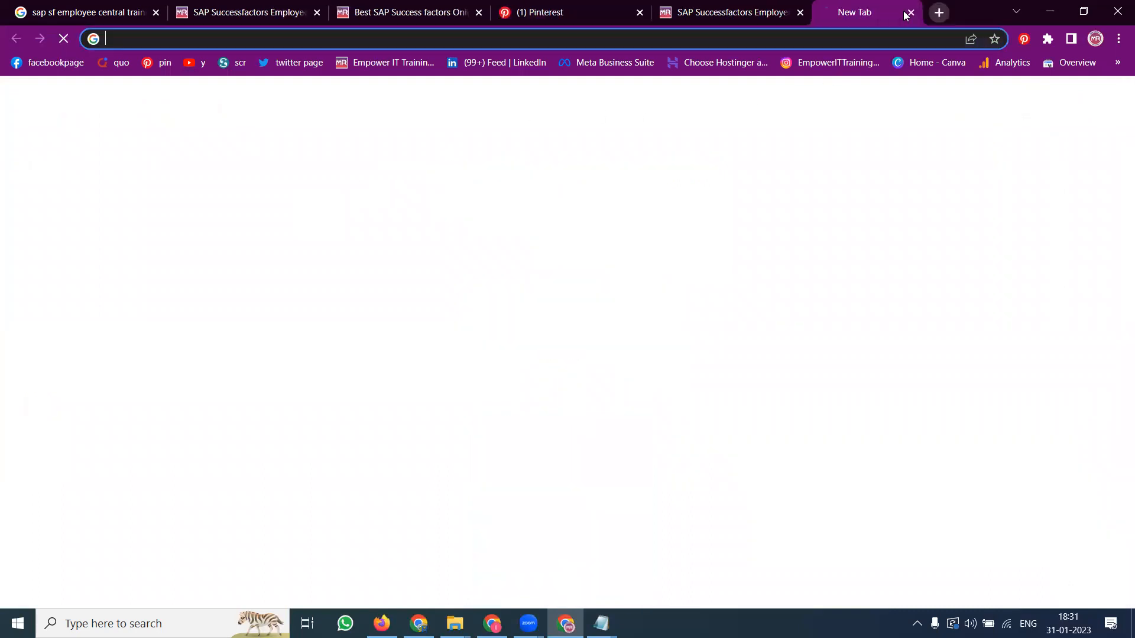
{"action": "type", "text": "pin"}
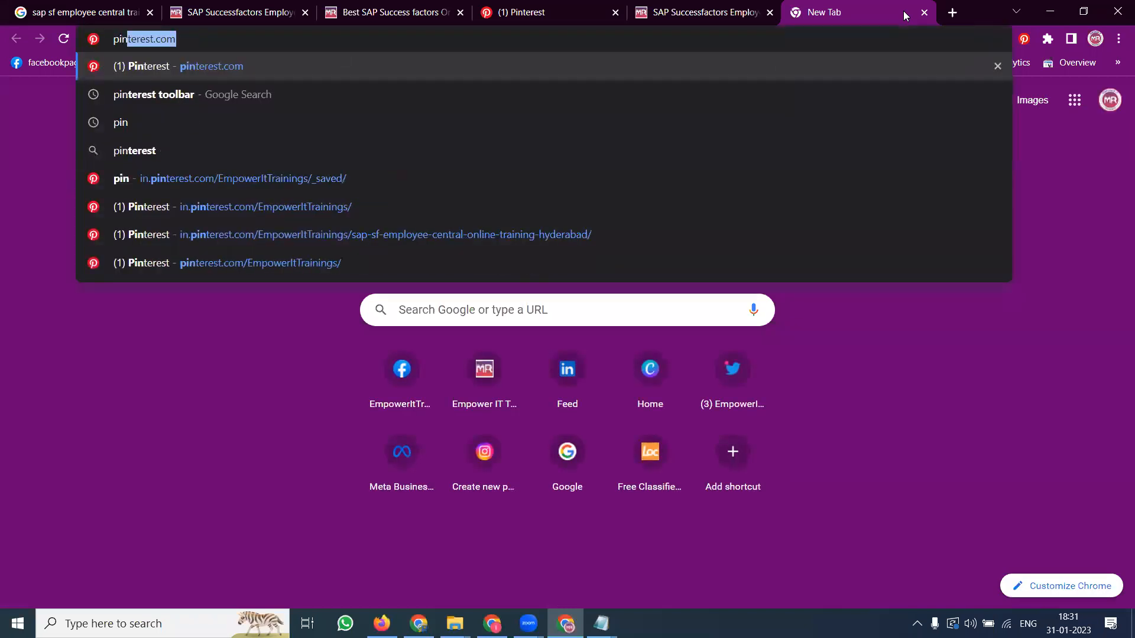
{"action": "key", "text": "Return"}
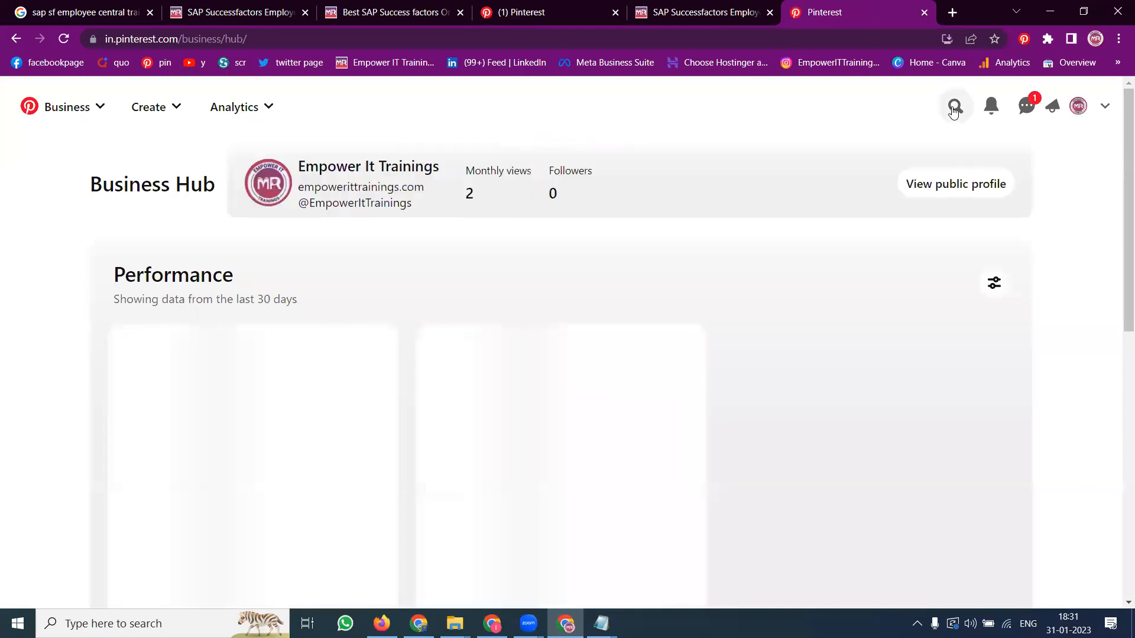
Step: Search Pinterest for "digital marketing training company in hyderabad" and browse the resulting Pins
{"action": "left_click", "coordinate": [954, 108]}
{"action": "type", "text": "di"}
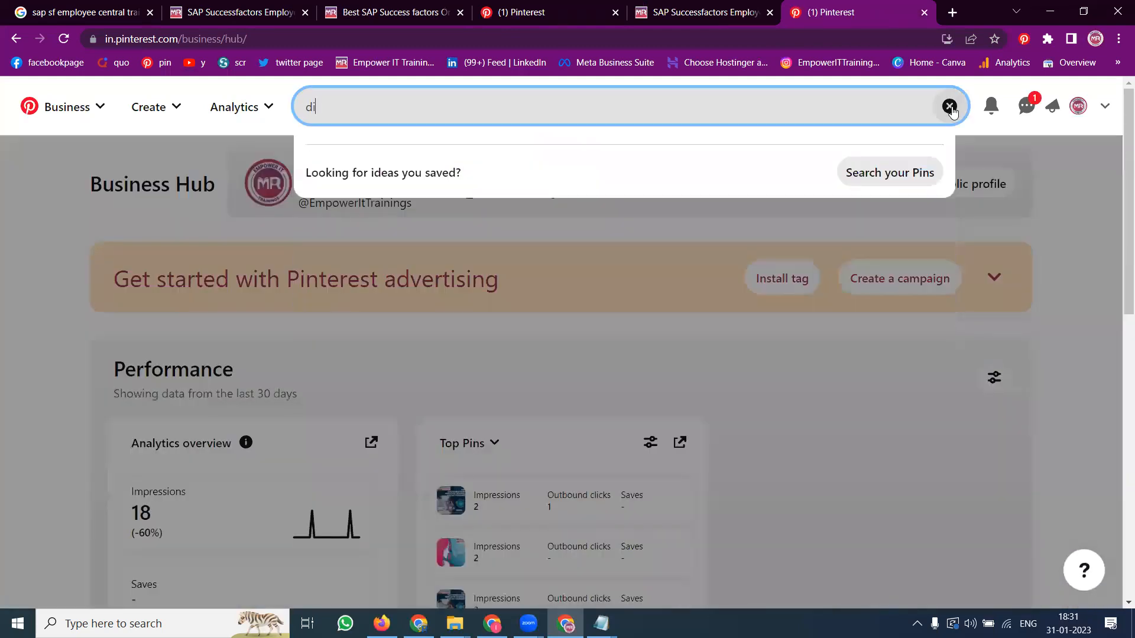
{"action": "type", "text": "gital marketing trai"}
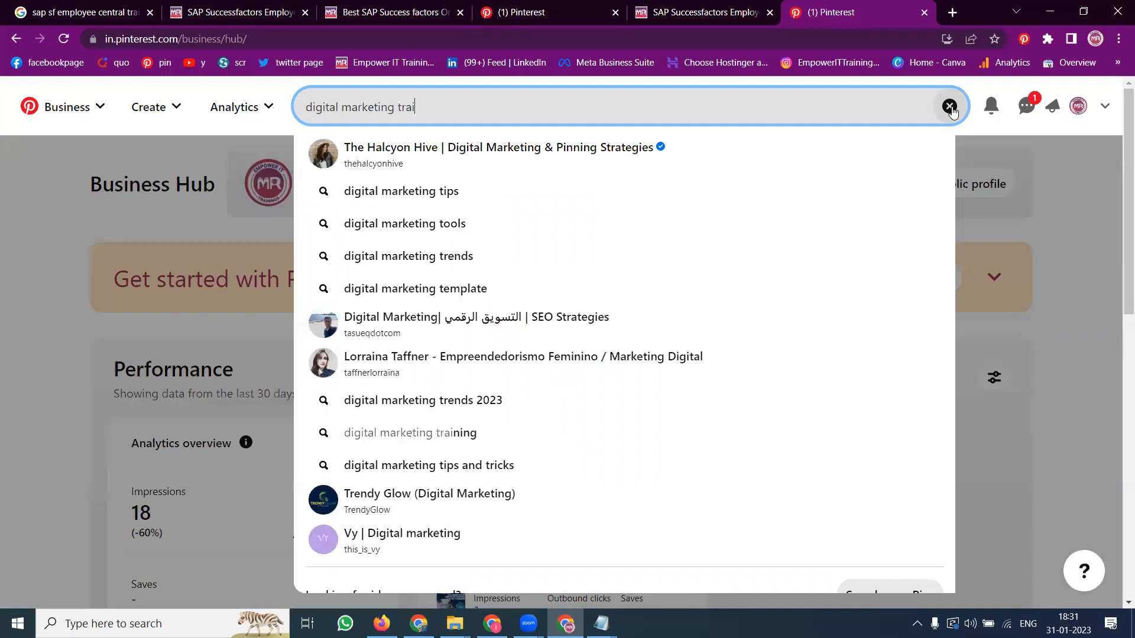
{"action": "type", "text": "ning company"}
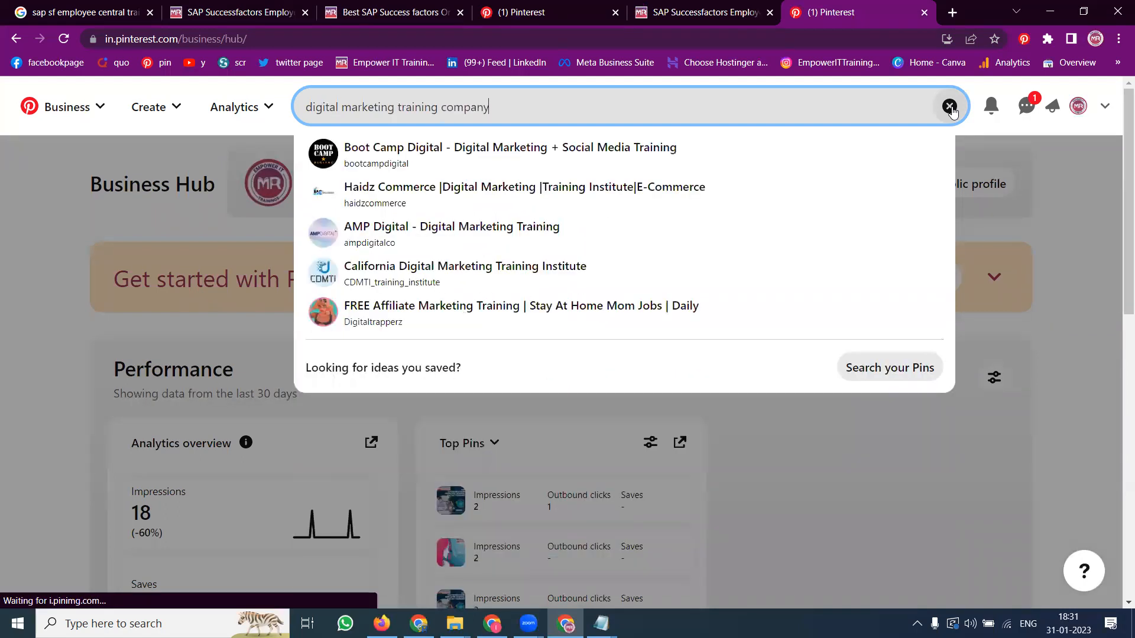
{"action": "type", "text": " in hyderabad"}
{"action": "key", "text": "Return"}
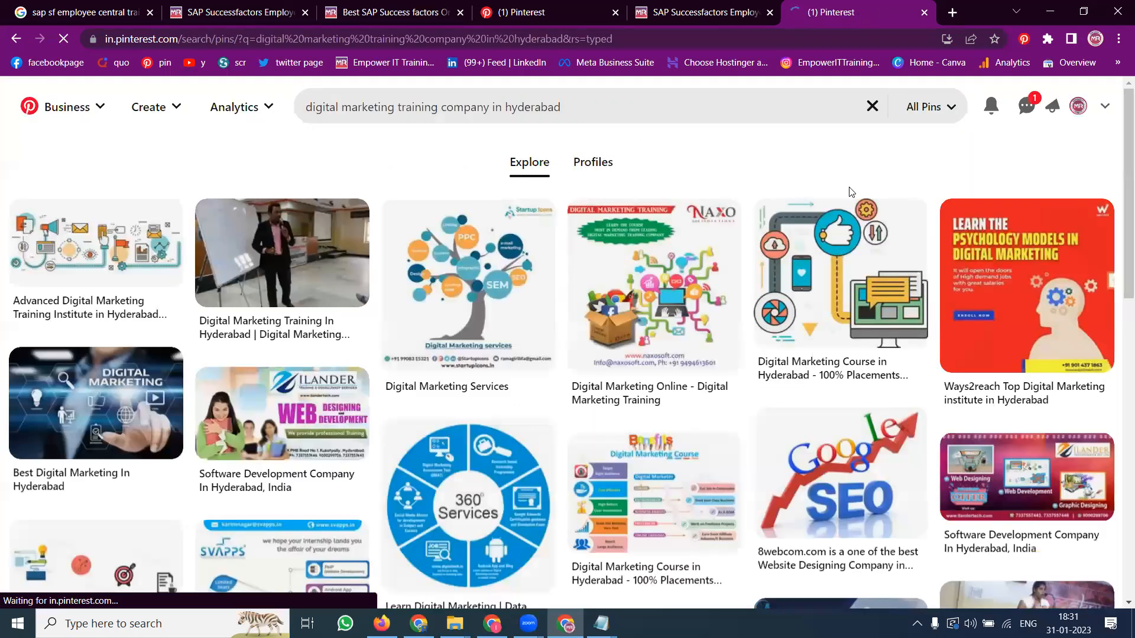
{"action": "scroll", "coordinate": [812, 253], "scroll_direction": "down", "scroll_amount": 6}
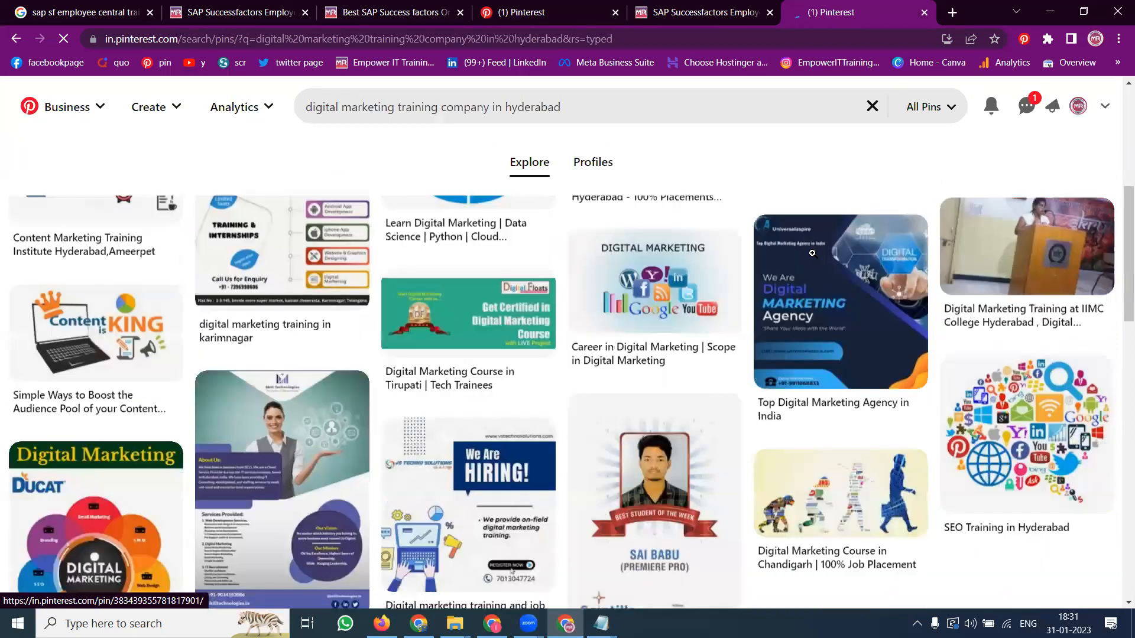
{"action": "scroll", "coordinate": [812, 253], "scroll_direction": "down", "scroll_amount": 4}
{"action": "scroll", "coordinate": [798, 259], "scroll_direction": "down", "scroll_amount": 5}
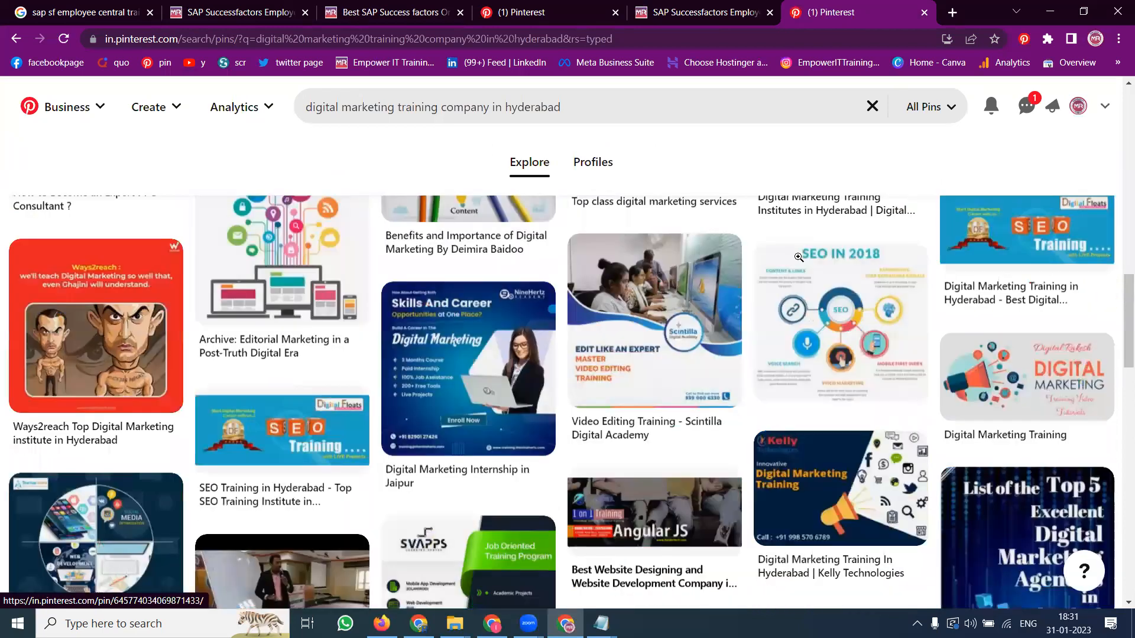
{"action": "scroll", "coordinate": [798, 258], "scroll_direction": "down", "scroll_amount": 1}
{"action": "scroll", "coordinate": [798, 257], "scroll_direction": "down", "scroll_amount": 3}
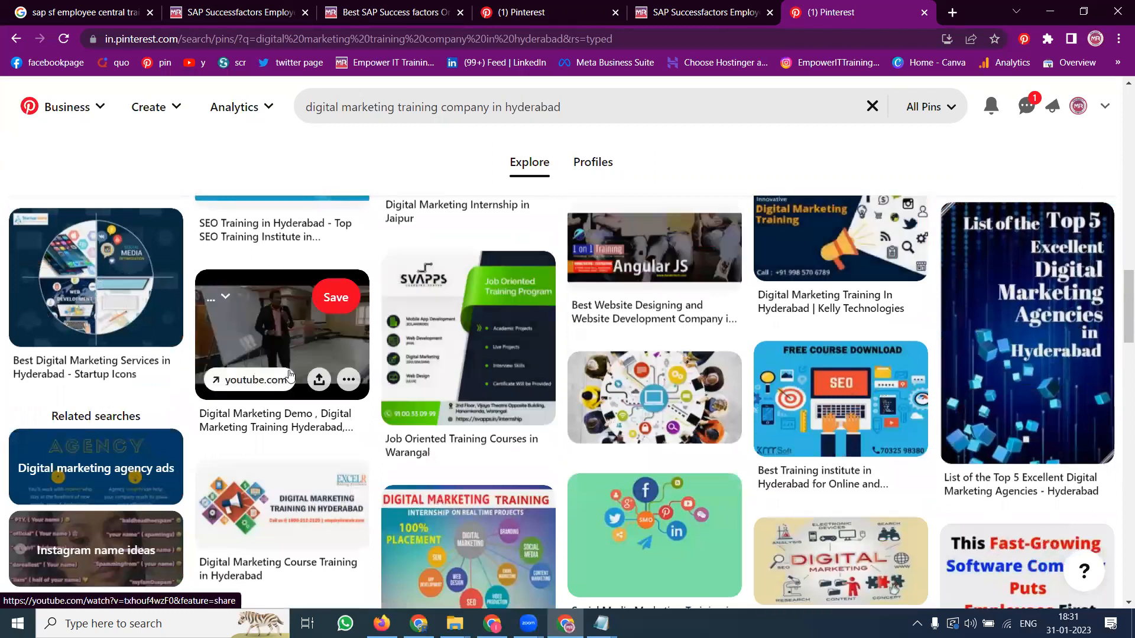
Step: Inspect the Digital Marketing Demo video Pin, check its YouTube destination link, and return to the search results
{"action": "left_click", "coordinate": [299, 353]}
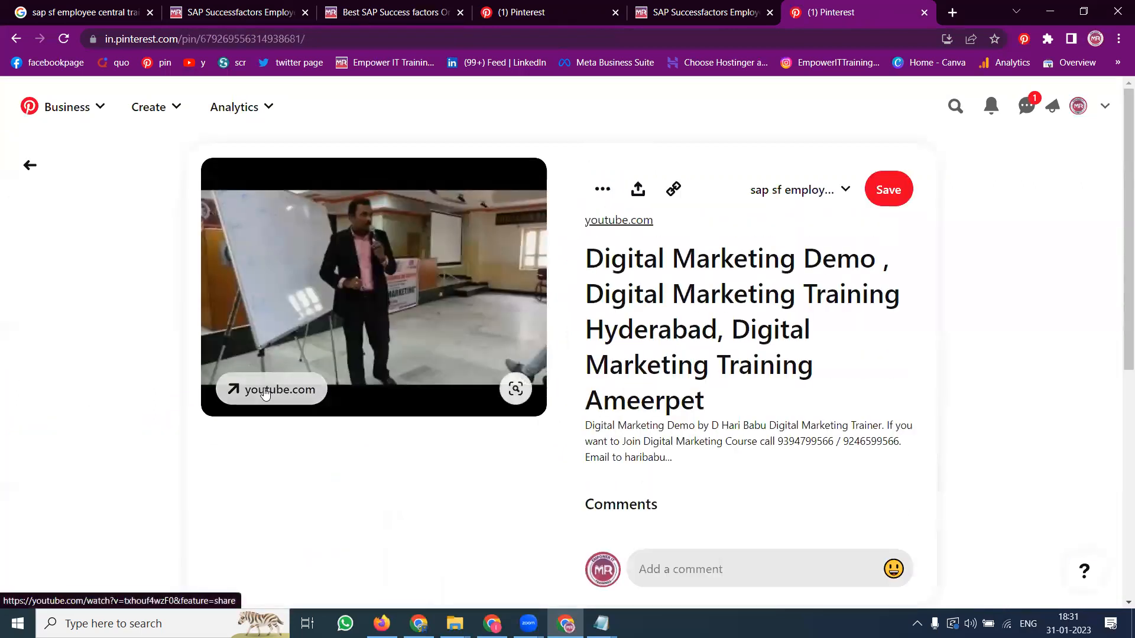
{"action": "left_click", "coordinate": [266, 393]}
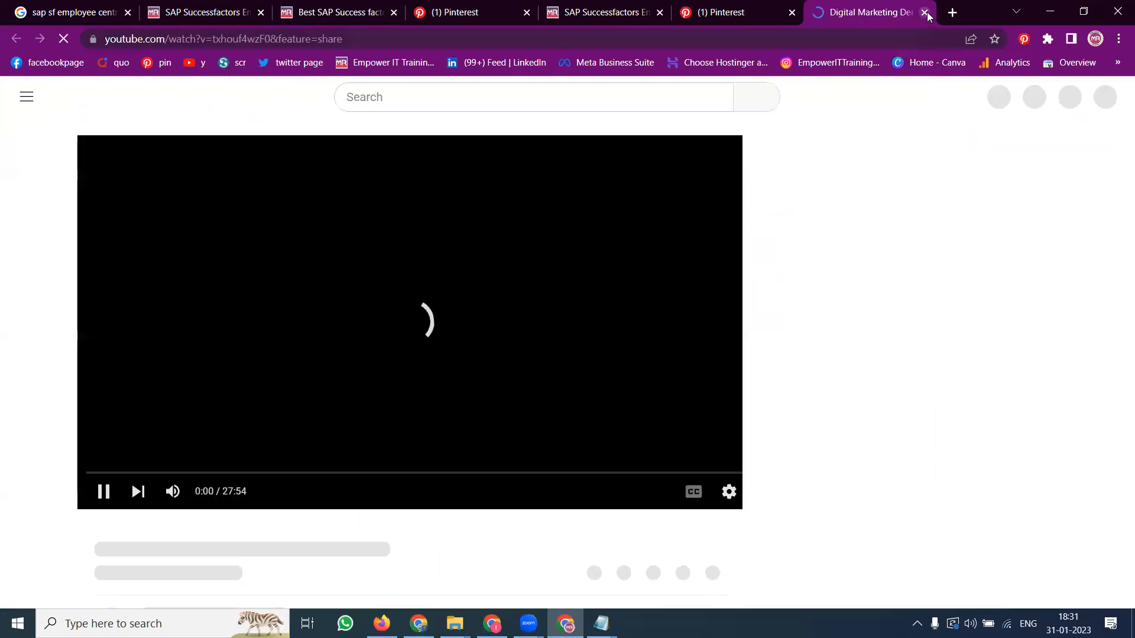
{"action": "left_click", "coordinate": [925, 12]}
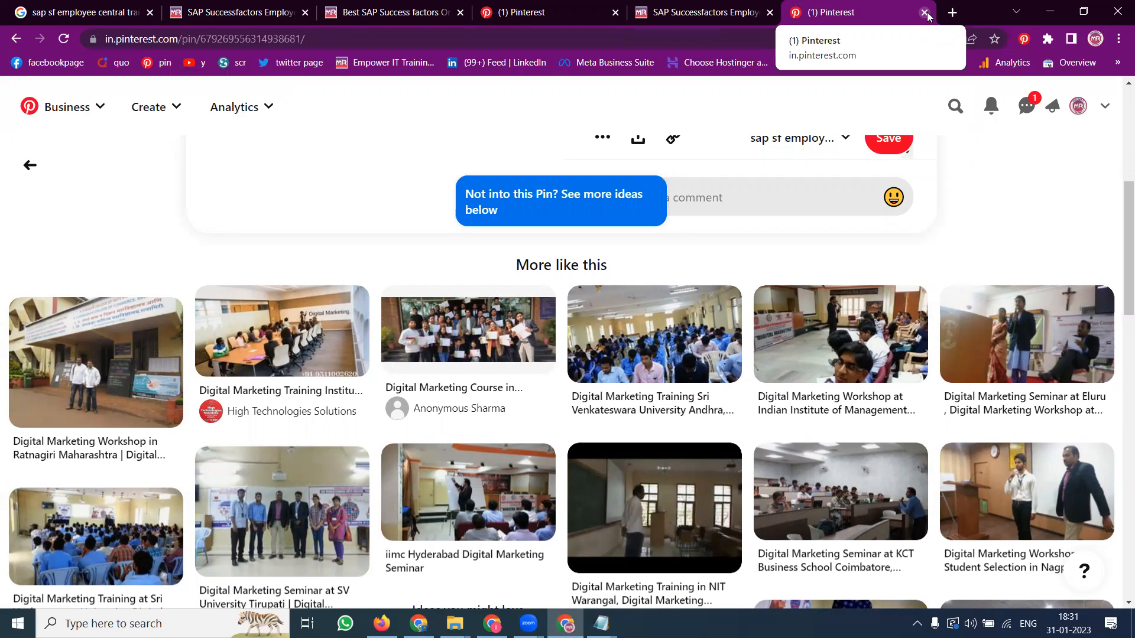
{"action": "scroll", "coordinate": [525, 230], "scroll_direction": "up", "scroll_amount": 6}
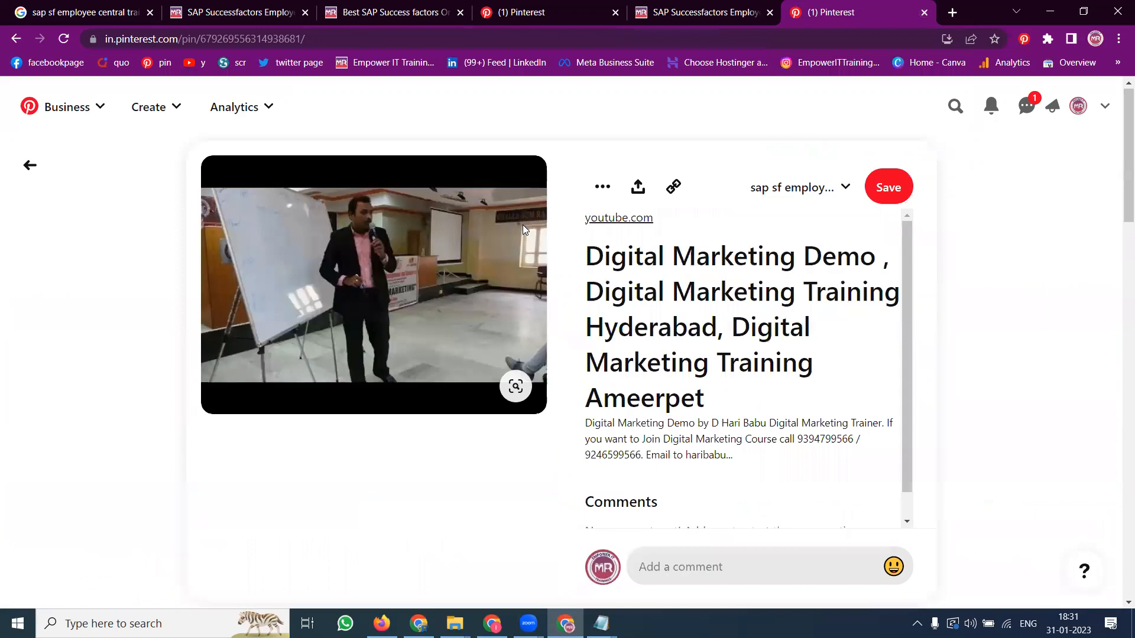
{"action": "left_click", "coordinate": [17, 39]}
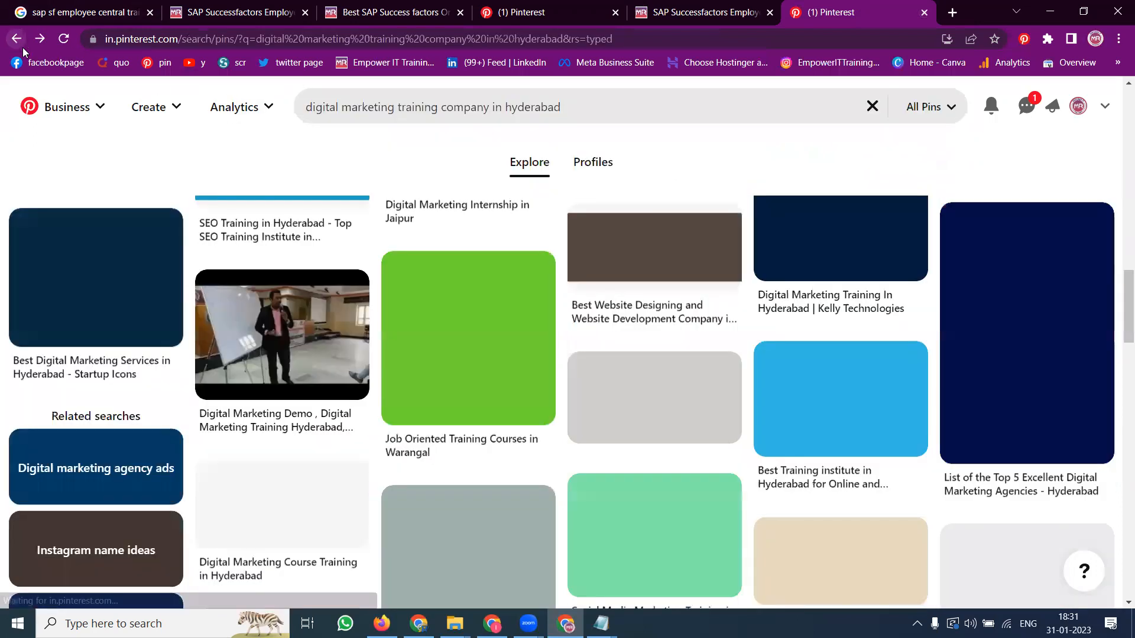
Step: Replace "hyderabad" with "pragathi nagar" in the query and search for "digital marketing training company in pragathi nagar"
{"action": "double_click", "coordinate": [522, 106]}
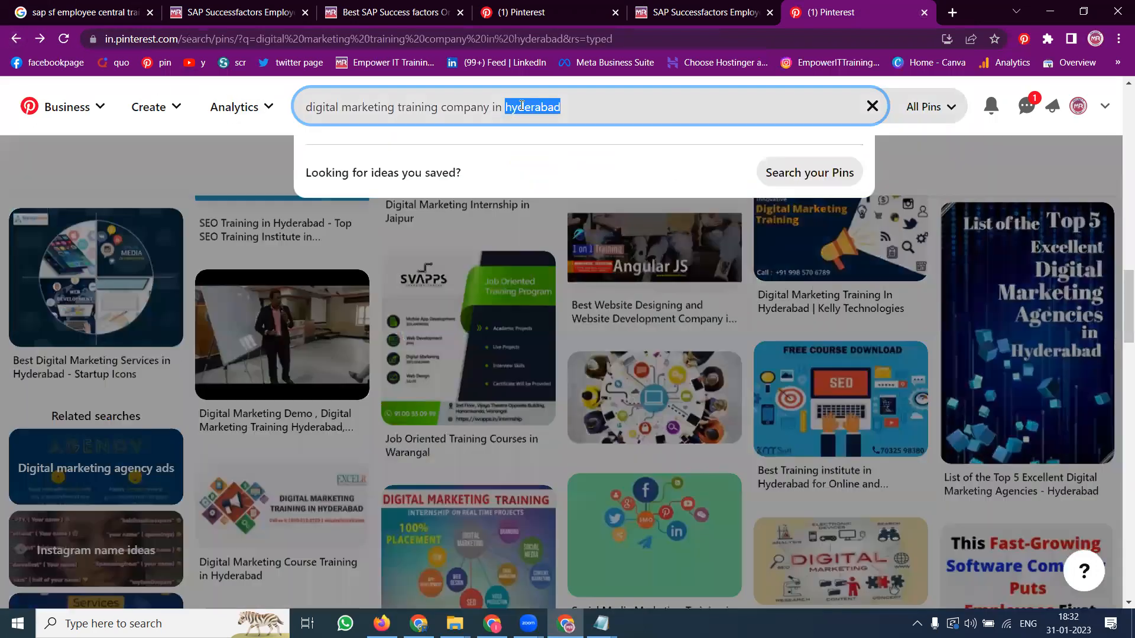
{"action": "type", "text": "[+"}
{"action": "key", "text": "BackSpace"}
{"action": "key", "text": "BackSpace"}
{"action": "type", "text": "pragathi nagar"}
{"action": "key", "text": "Return"}
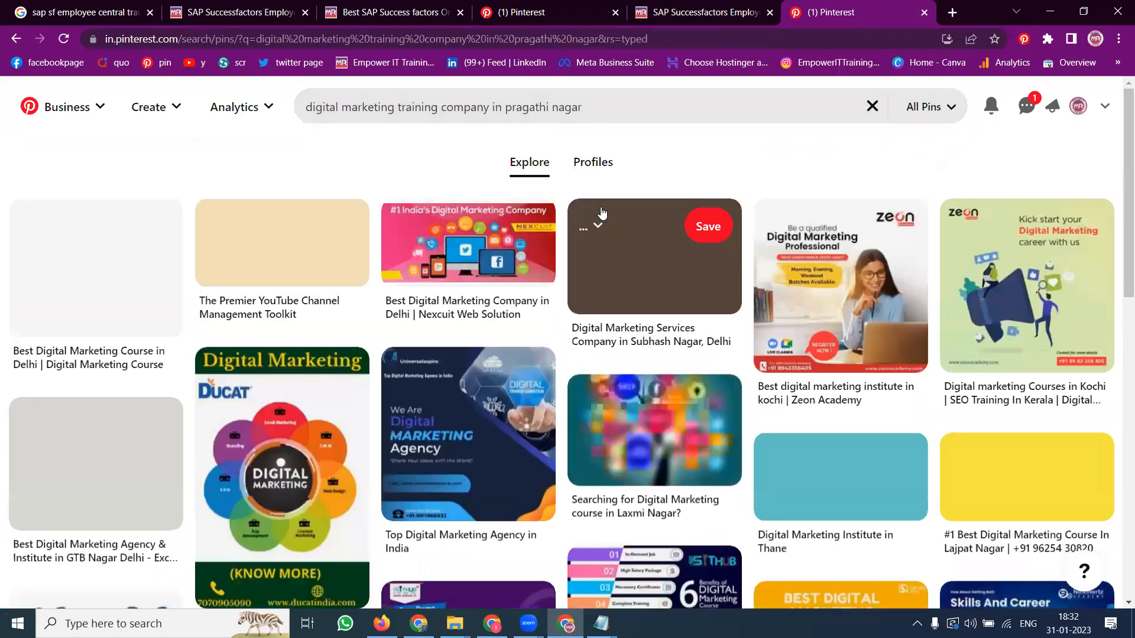
Step: Examine the Pins for the Pragathi Nagar search, checking which locations their titles target
{"action": "scroll", "coordinate": [895, 248], "scroll_direction": "down", "scroll_amount": 3}
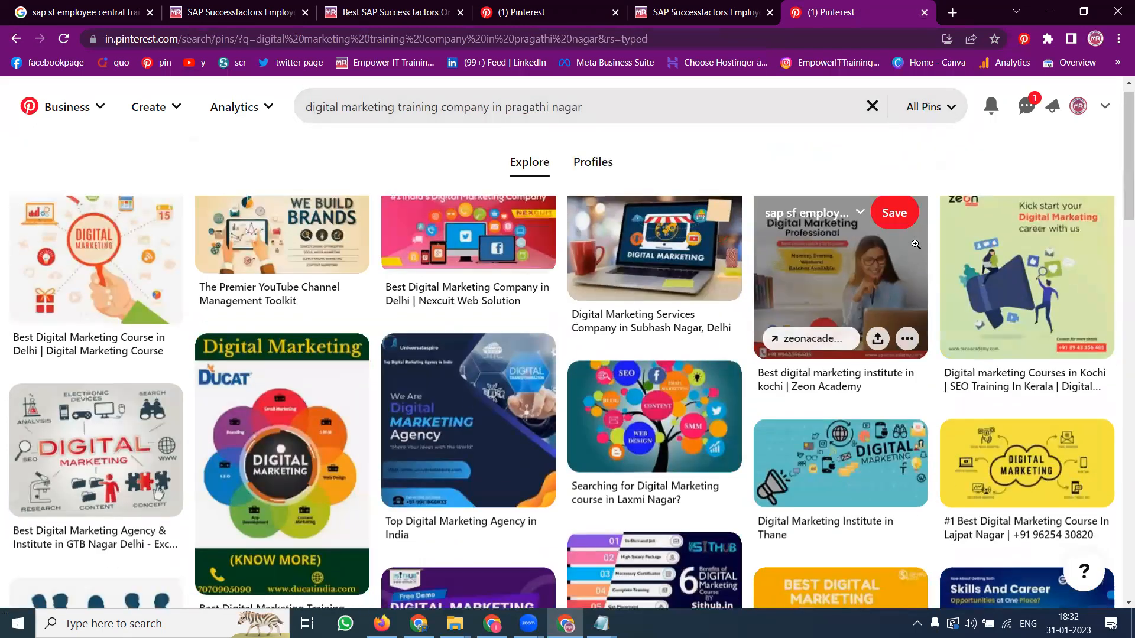
{"action": "scroll", "coordinate": [345, 289], "scroll_direction": "down", "scroll_amount": 3}
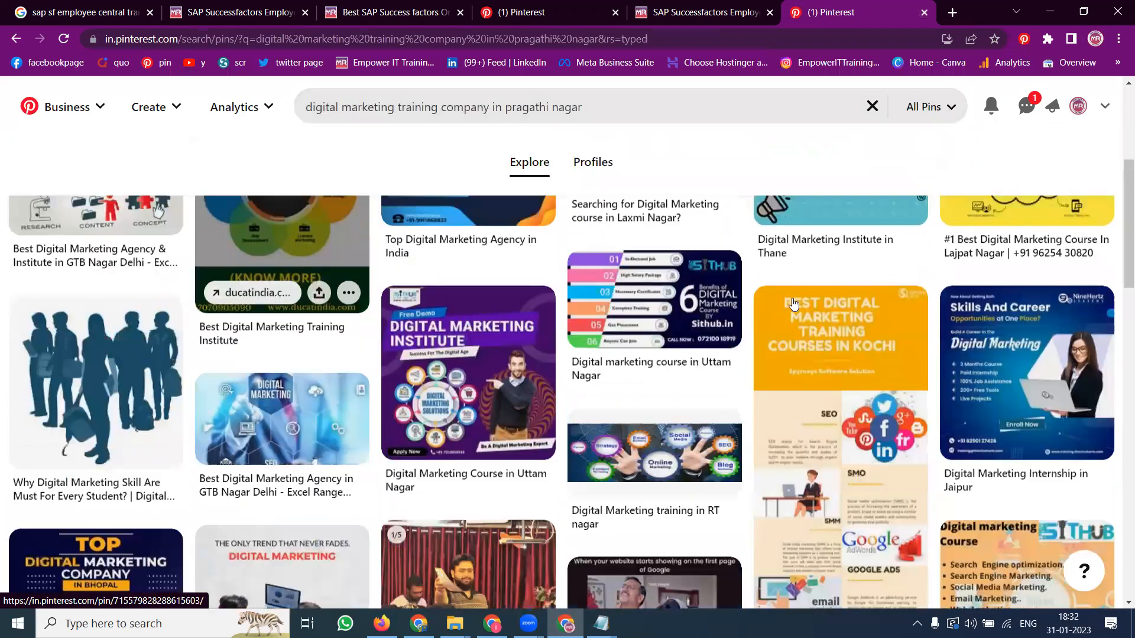
{"action": "scroll", "coordinate": [790, 312], "scroll_direction": "down", "scroll_amount": 3}
{"action": "scroll", "coordinate": [556, 344], "scroll_direction": "down", "scroll_amount": 3}
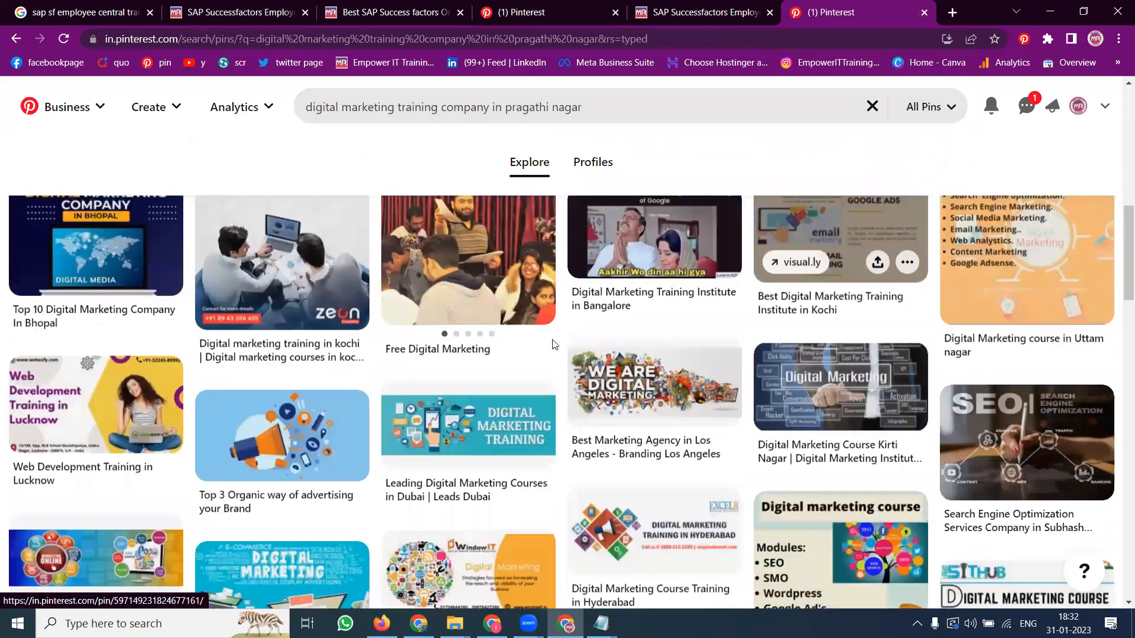
{"action": "scroll", "coordinate": [396, 415], "scroll_direction": "down", "scroll_amount": 3}
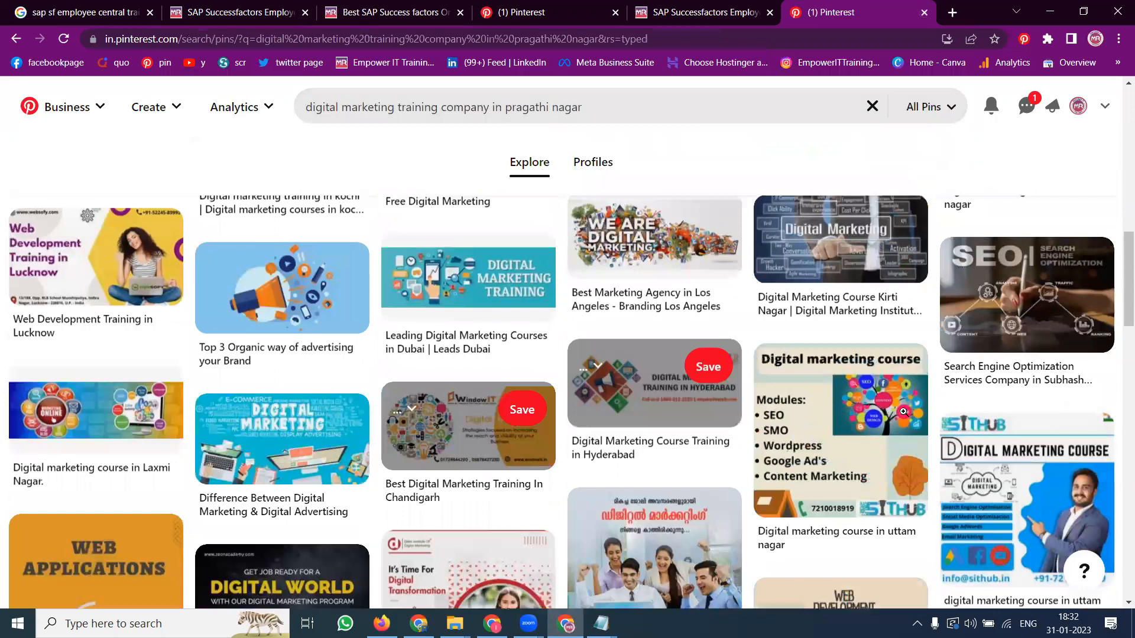
{"action": "scroll", "coordinate": [908, 400], "scroll_direction": "up", "scroll_amount": 6}
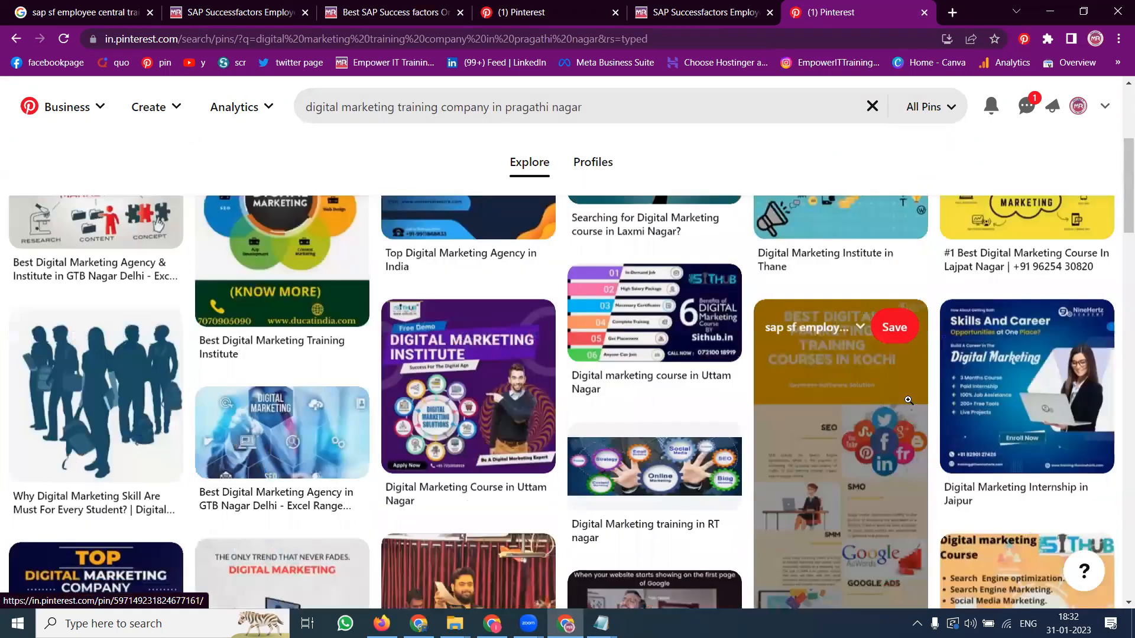
{"action": "scroll", "coordinate": [908, 399], "scroll_direction": "up", "scroll_amount": 4}
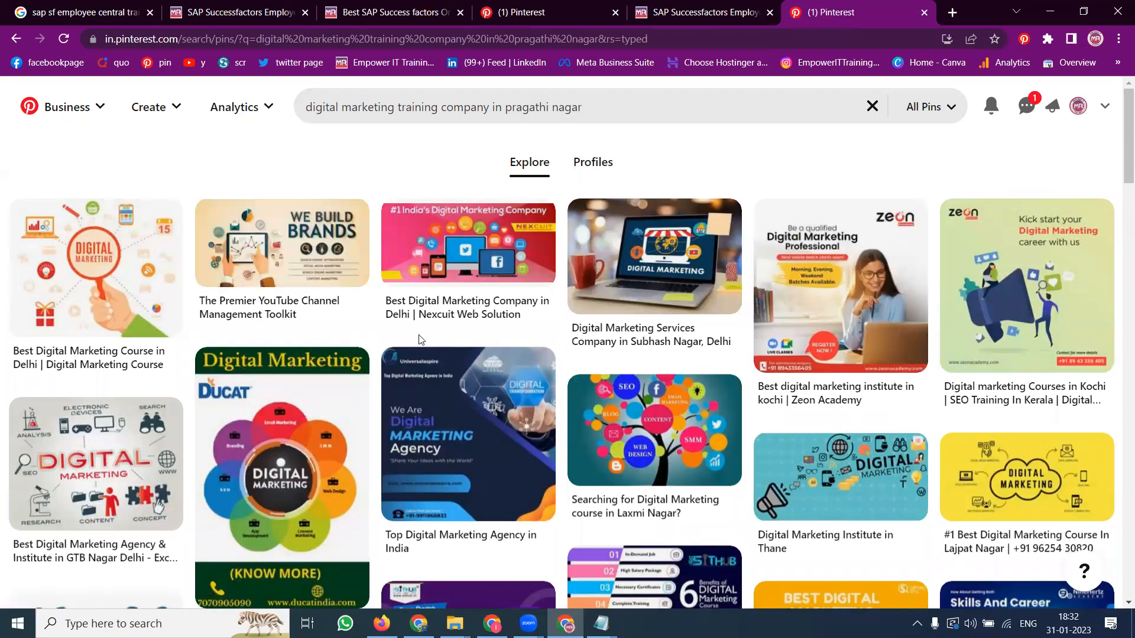
{"action": "scroll", "coordinate": [420, 339], "scroll_direction": "down", "scroll_amount": 4}
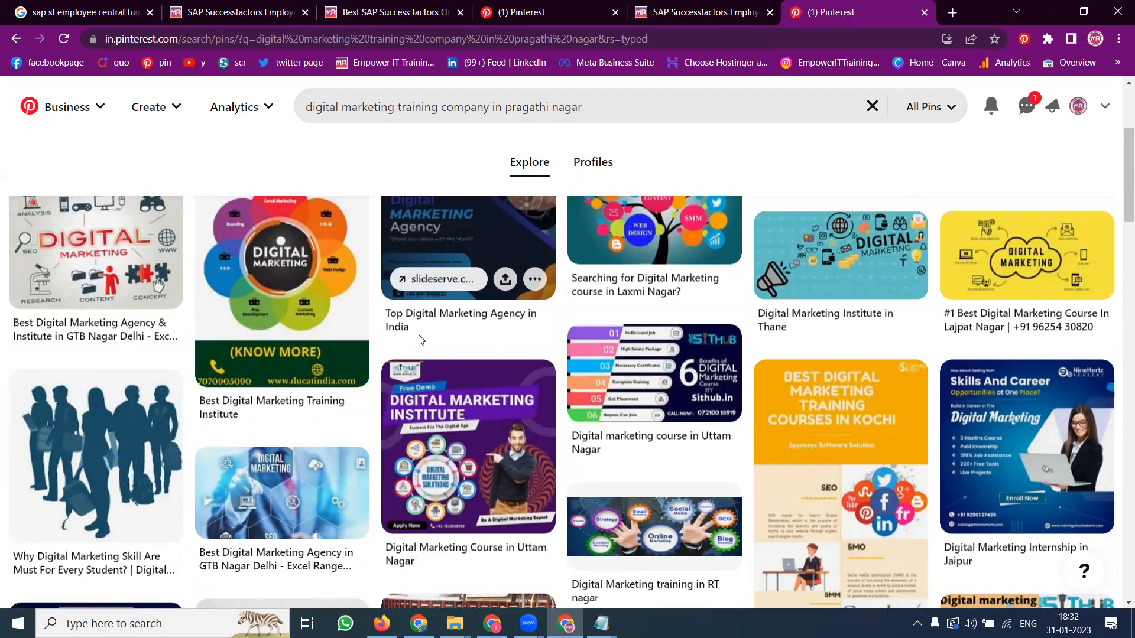
Step: Search Pinterest for "fashions" instead
{"action": "left_click", "coordinate": [490, 111]}
{"action": "key", "text": "ctrl+a"}
{"action": "type", "text": "fashions"}
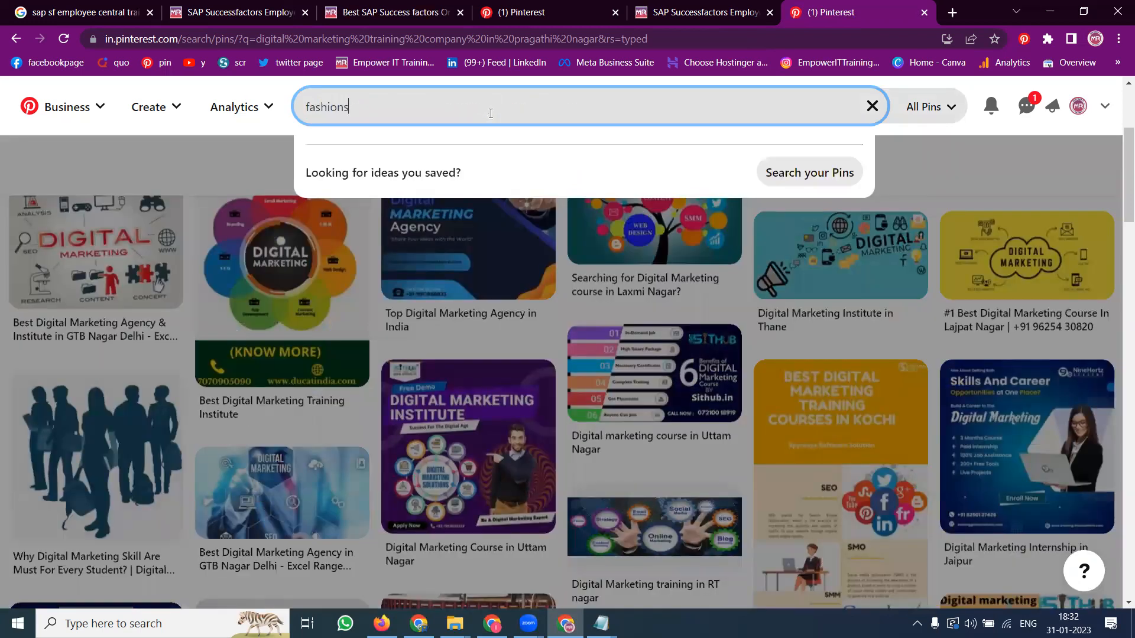
{"action": "key", "text": "Return"}
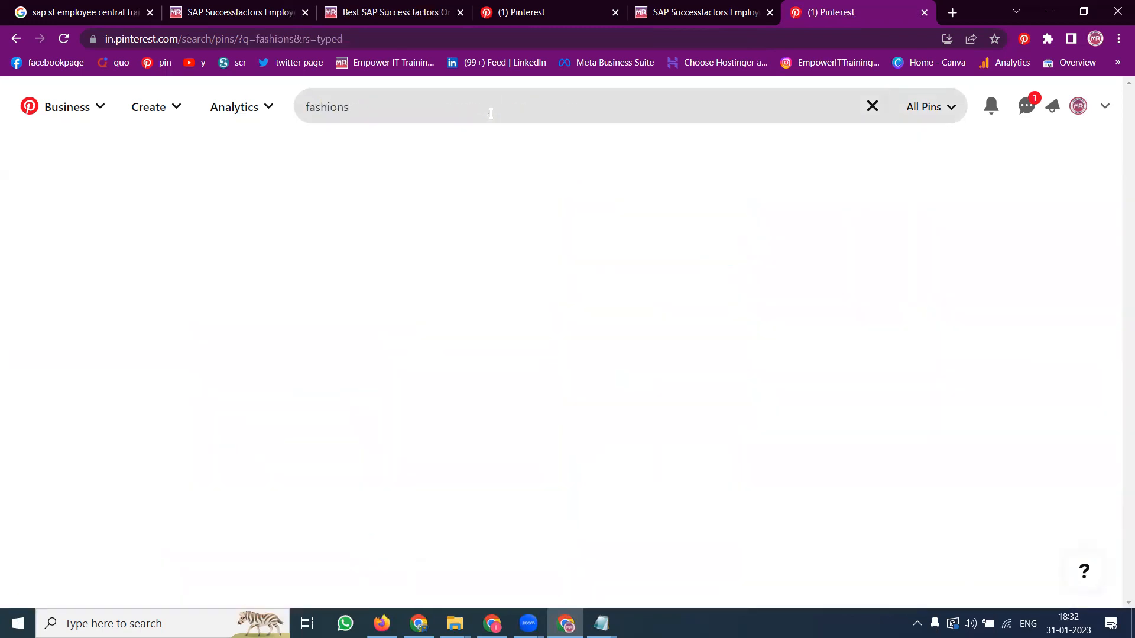
Step: Replace the query "fashions" with "chidrens wears" and search Pinterest for it
{"action": "left_click", "coordinate": [459, 106]}
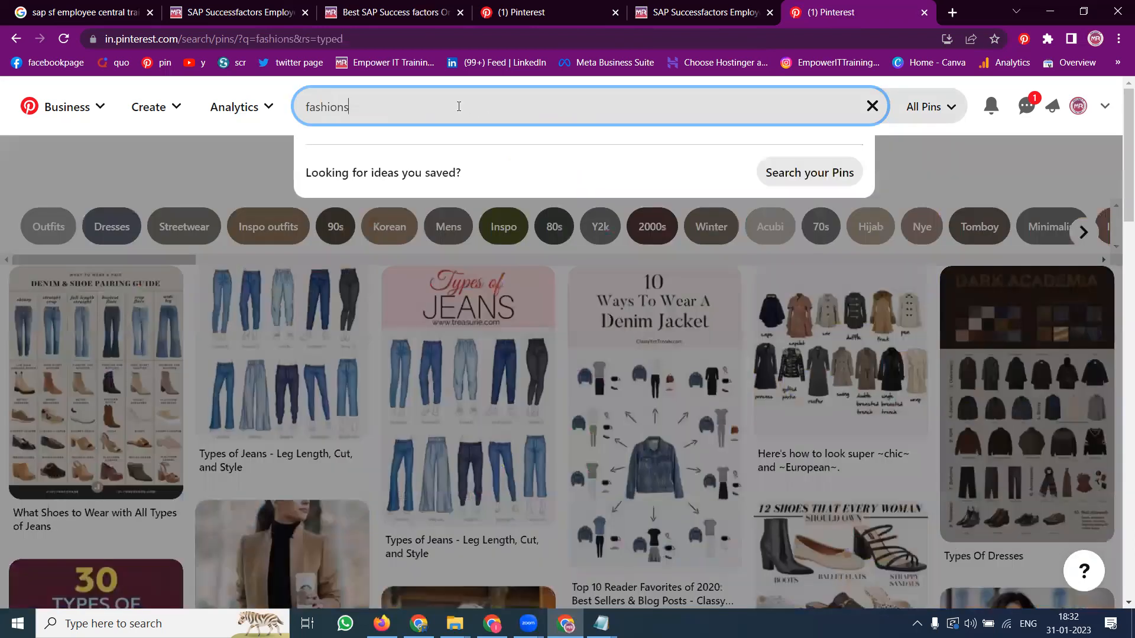
{"action": "key", "text": "ctrl+a"}
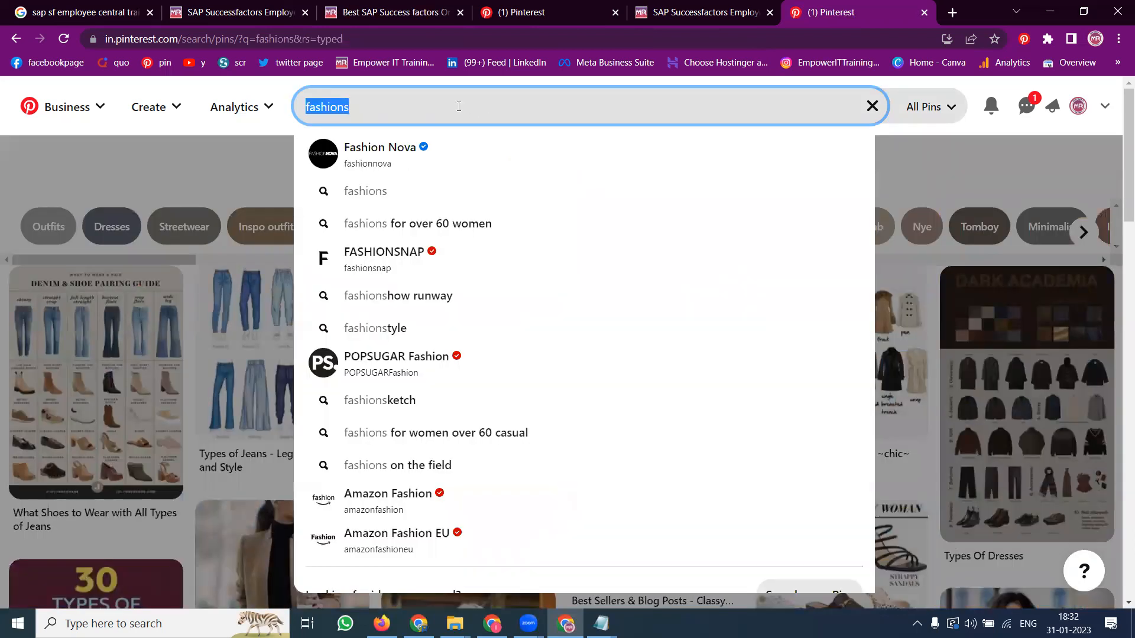
{"action": "type", "text": "chidrens wears"}
{"action": "key", "text": "Return"}
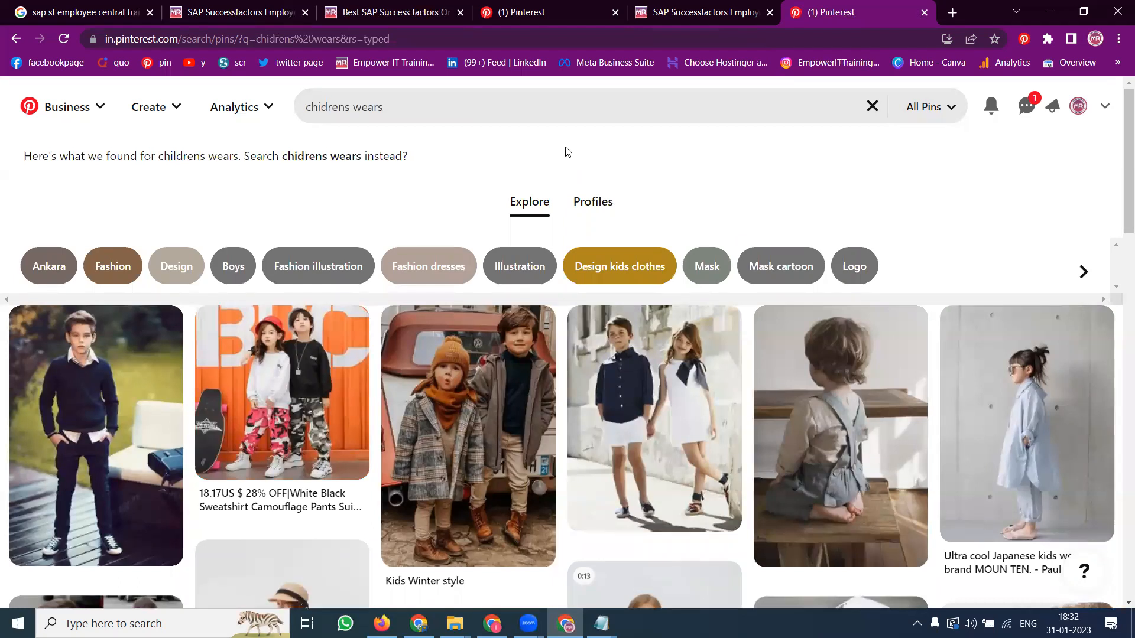
Step: Open the Pin of the boy in the navy sweater, check where its uk.pinterest.com link leads, and close the linked page
{"action": "left_click", "coordinate": [107, 385]}
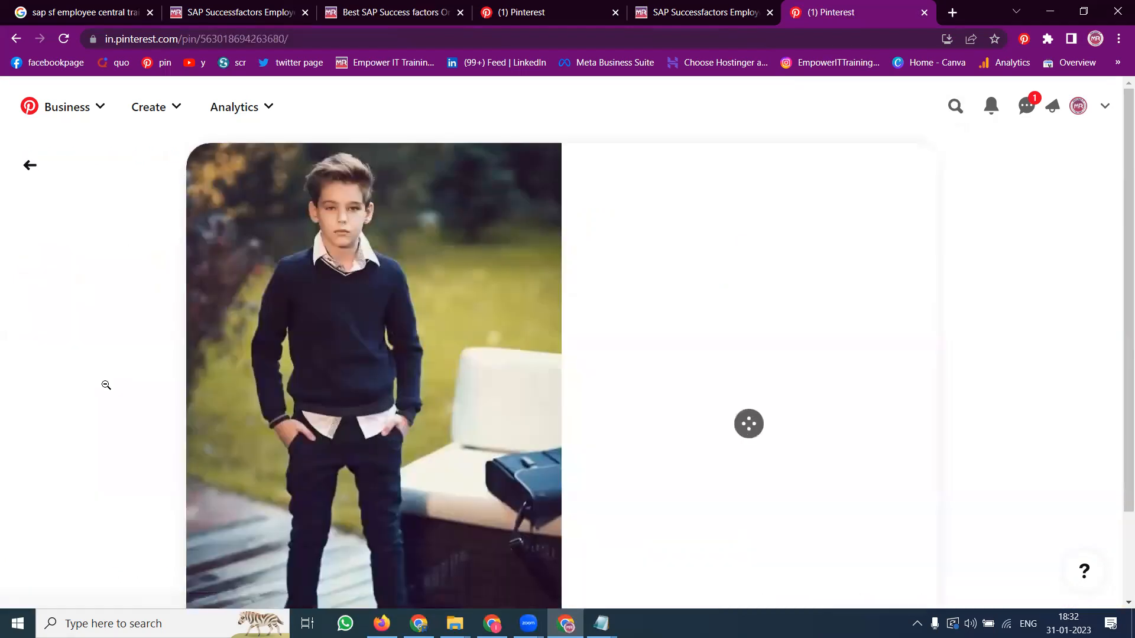
{"action": "left_click", "coordinate": [598, 223]}
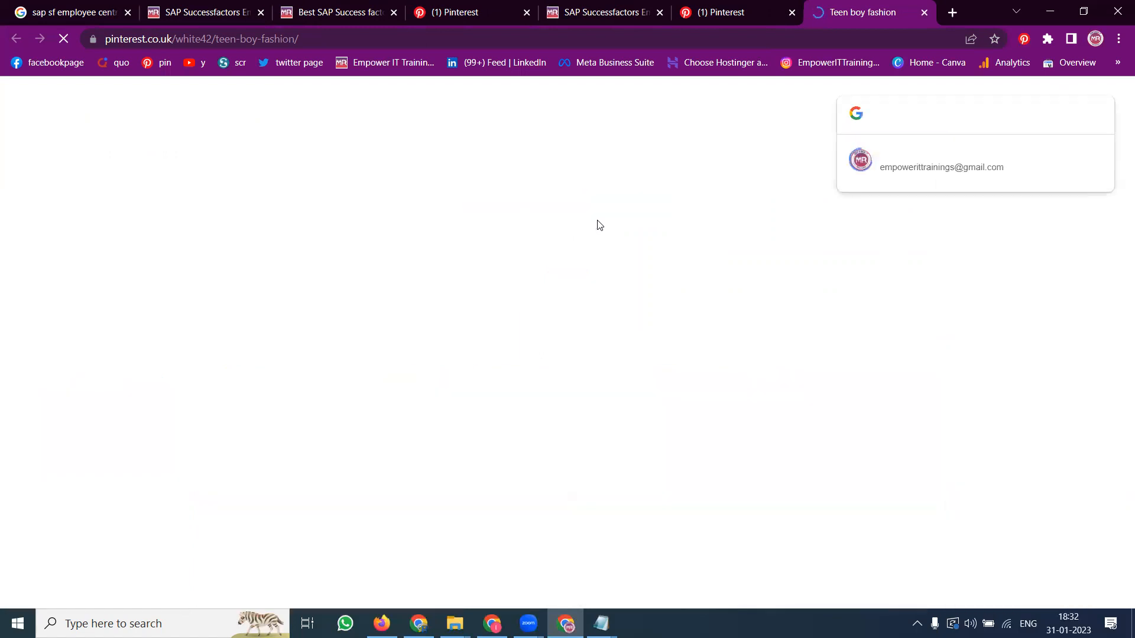
{"action": "left_click", "coordinate": [924, 12]}
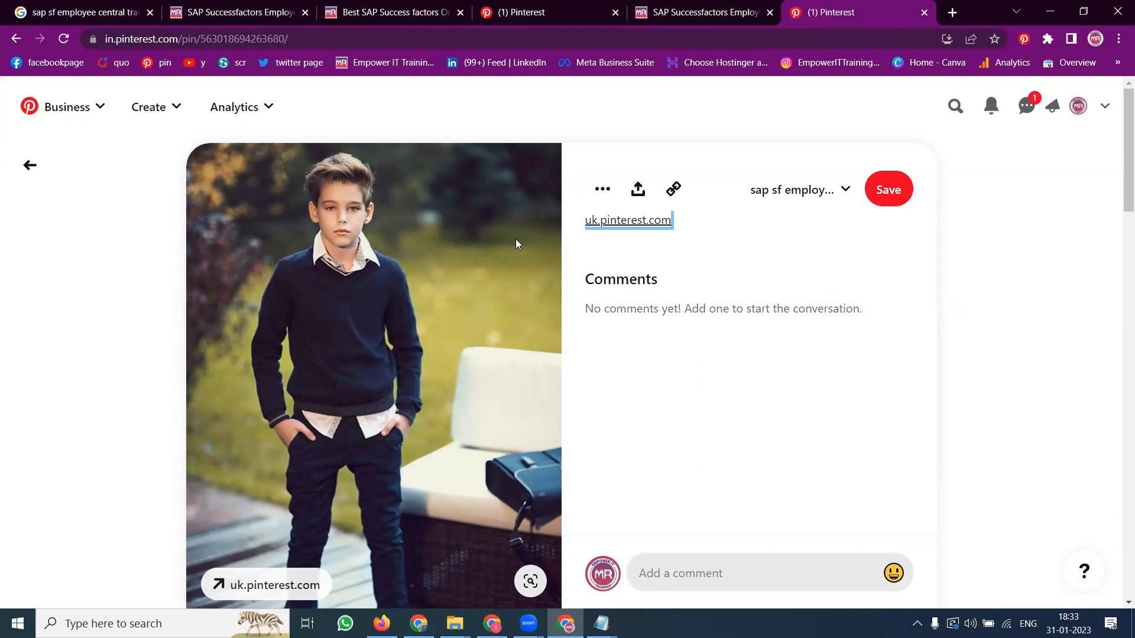
Step: Switch to the other Chrome window and show the digital marketing YouTube channel's videos page
{"action": "left_click", "coordinate": [419, 624]}
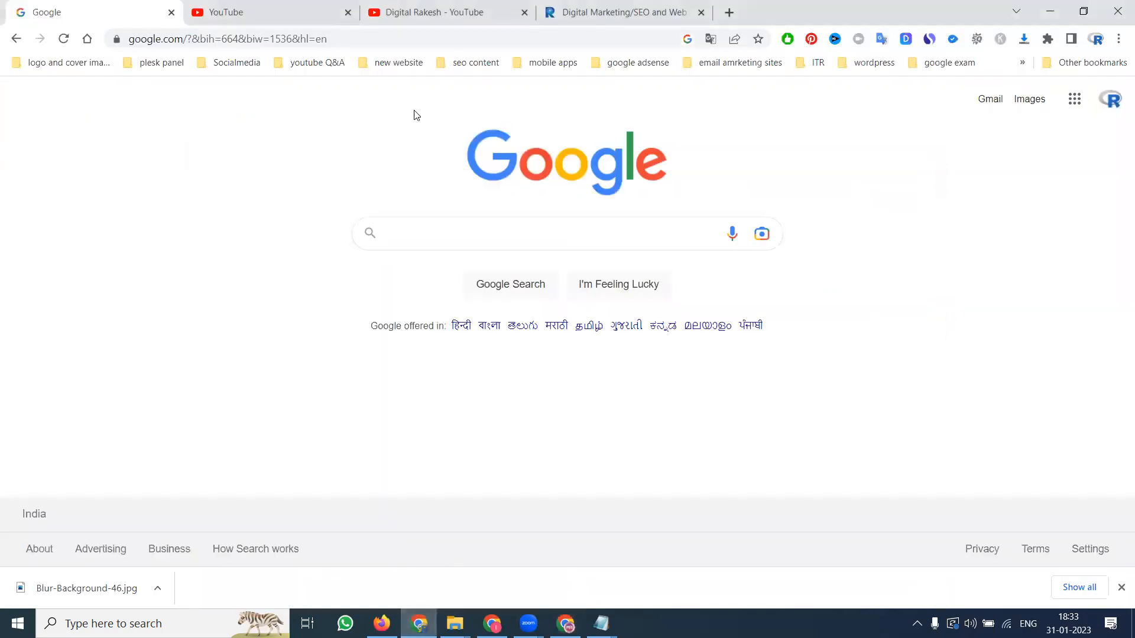
{"action": "left_click", "coordinate": [419, 12]}
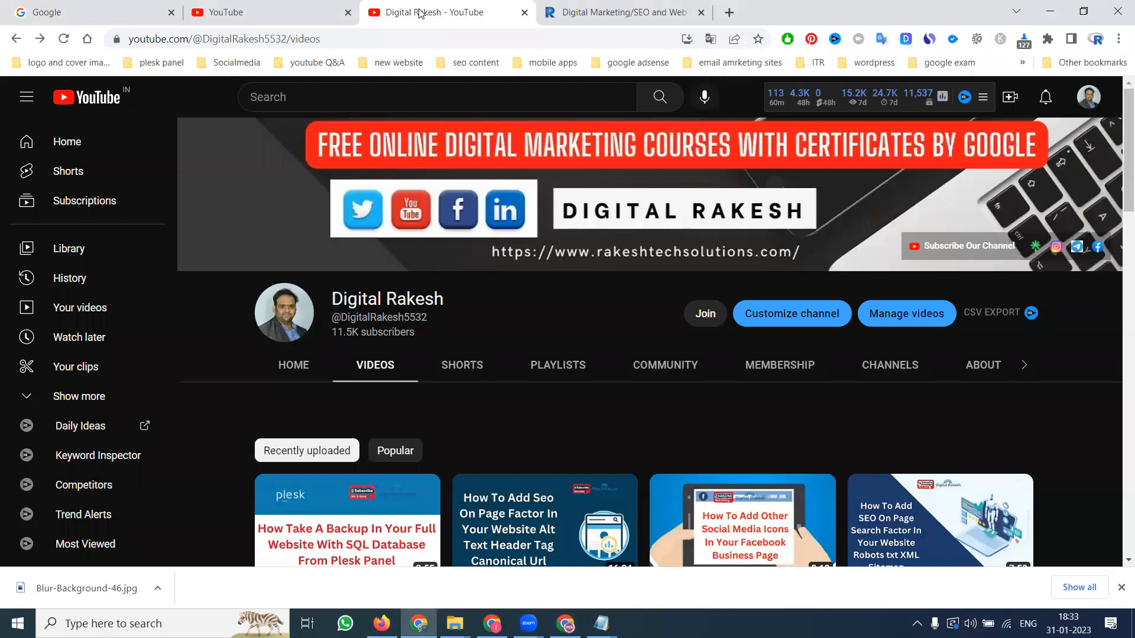